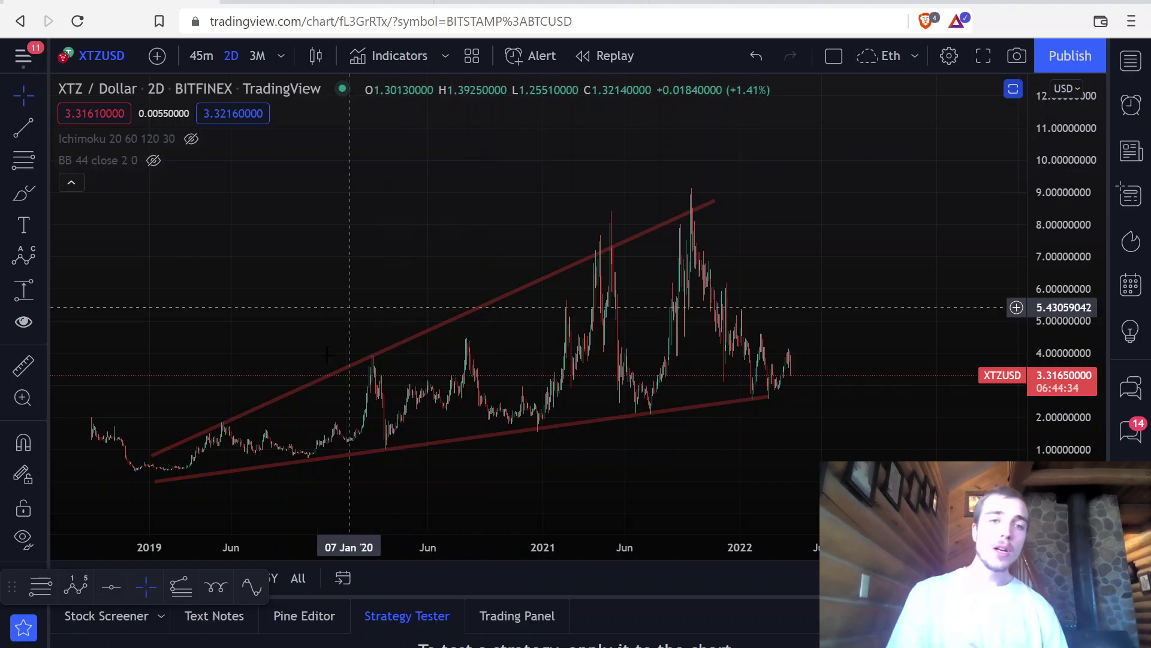
# Step: Adjust both ends of the upper red trend line so it runs along the highs from 2019 to late 2021
pyautogui.moveTo(152, 455); pyautogui.dragTo(138, 459)
pyautogui.click(268, 229)
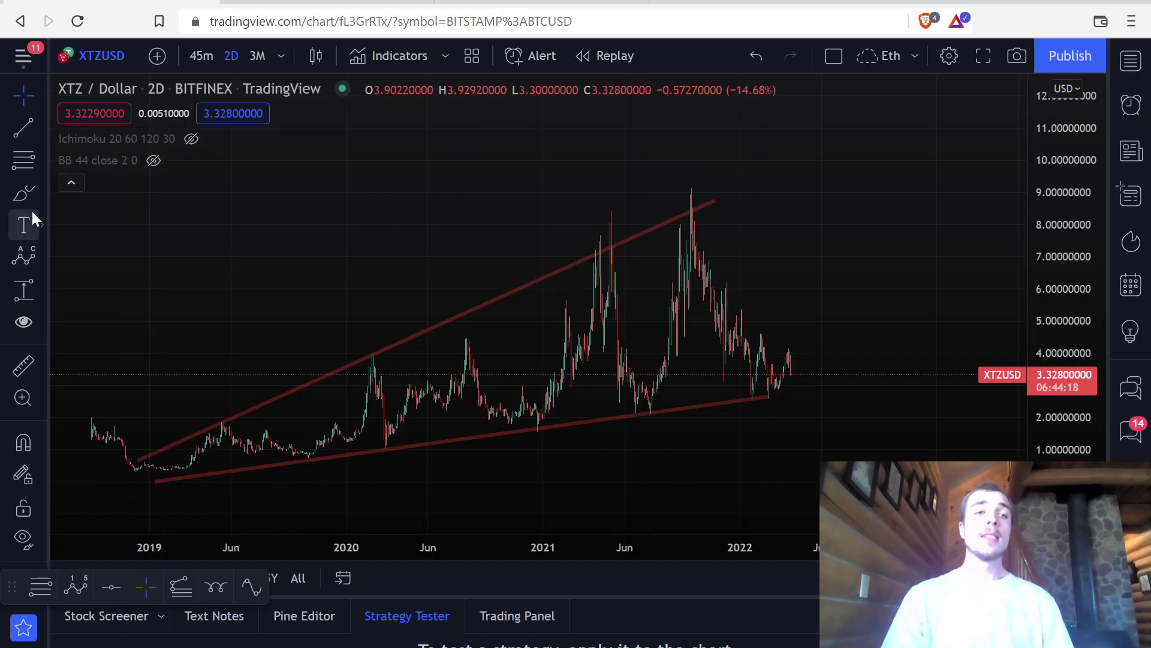
pyautogui.click(25, 194)
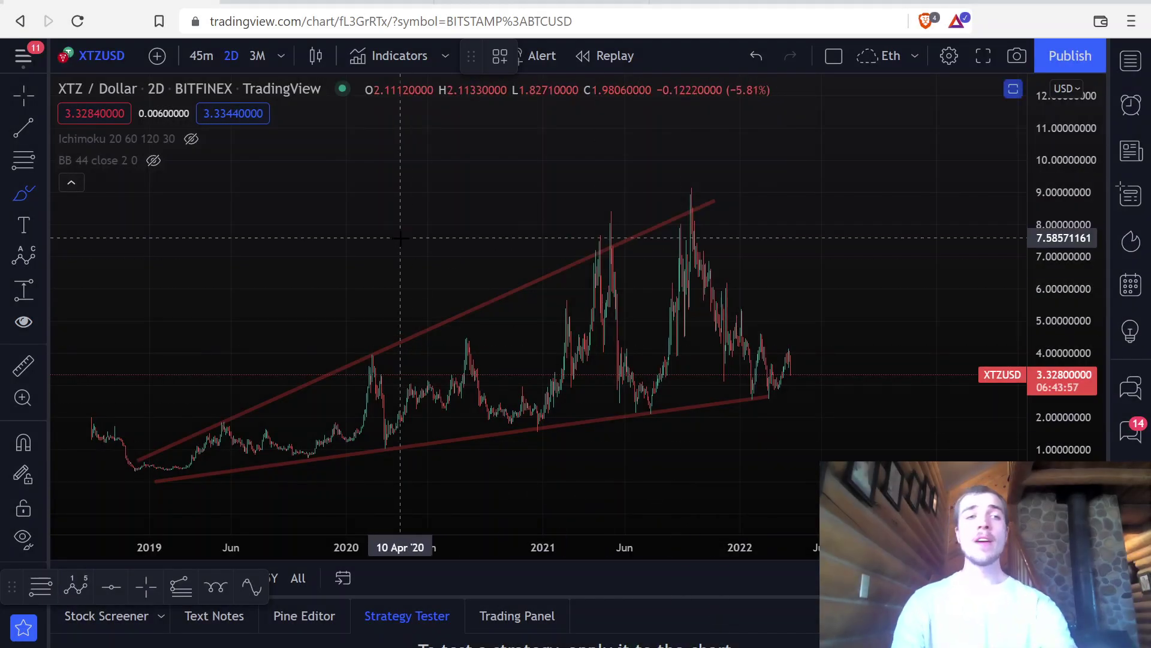
pyautogui.click(23, 88)
pyautogui.moveTo(466, 163); pyautogui.dragTo(481, 145)
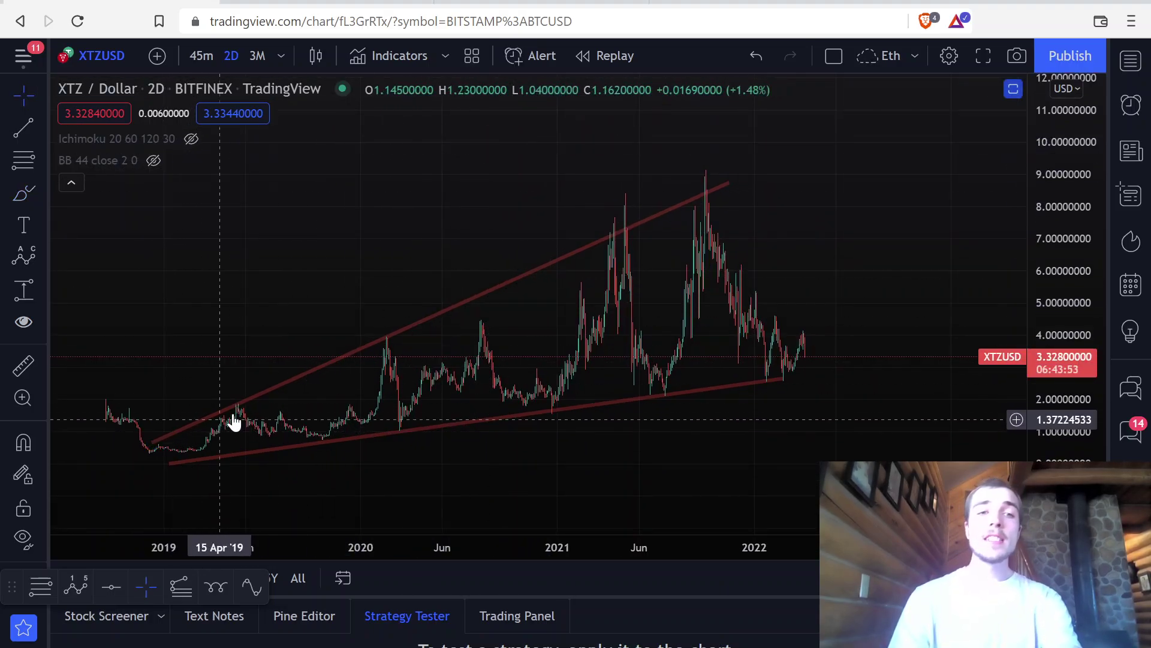
pyautogui.moveTo(725, 177); pyautogui.dragTo(731, 154)
# Step: Trace the price swings between the red trend lines with the Brush and circle the 2019 and early 2020 highs and lows
pyautogui.moveTo(167, 454)
pyautogui.mouseDown()
pyautogui.moveTo(172, 463)
pyautogui.moveTo(163, 455)
pyautogui.moveTo(189, 448)
pyautogui.moveTo(228, 404)
pyautogui.moveTo(308, 423)
pyautogui.moveTo(355, 406)
pyautogui.moveTo(385, 329)
pyautogui.moveTo(409, 415)
pyautogui.moveTo(466, 327)
pyautogui.moveTo(570, 393)
pyautogui.moveTo(630, 210)
pyautogui.moveTo(657, 360)
pyautogui.moveTo(707, 197)
pyautogui.moveTo(758, 275)
pyautogui.moveTo(787, 372)
pyautogui.mouseUp()
pyautogui.click(24, 193)
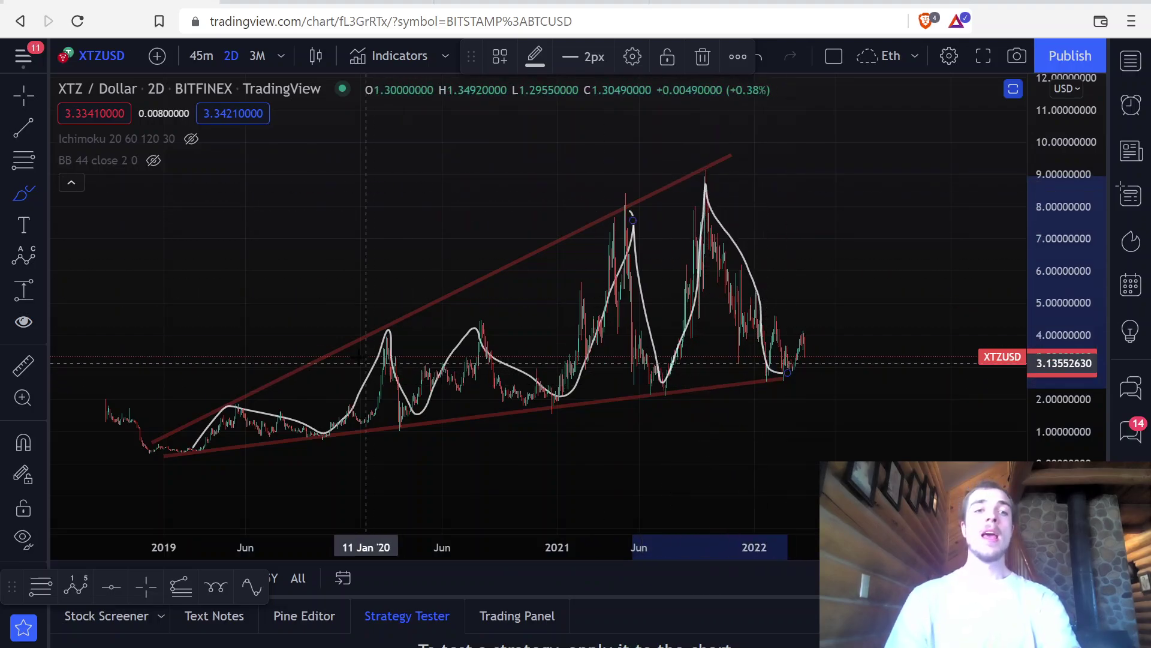
pyautogui.moveTo(401, 307)
pyautogui.mouseDown()
pyautogui.moveTo(363, 336)
pyautogui.moveTo(399, 307)
pyautogui.mouseUp()
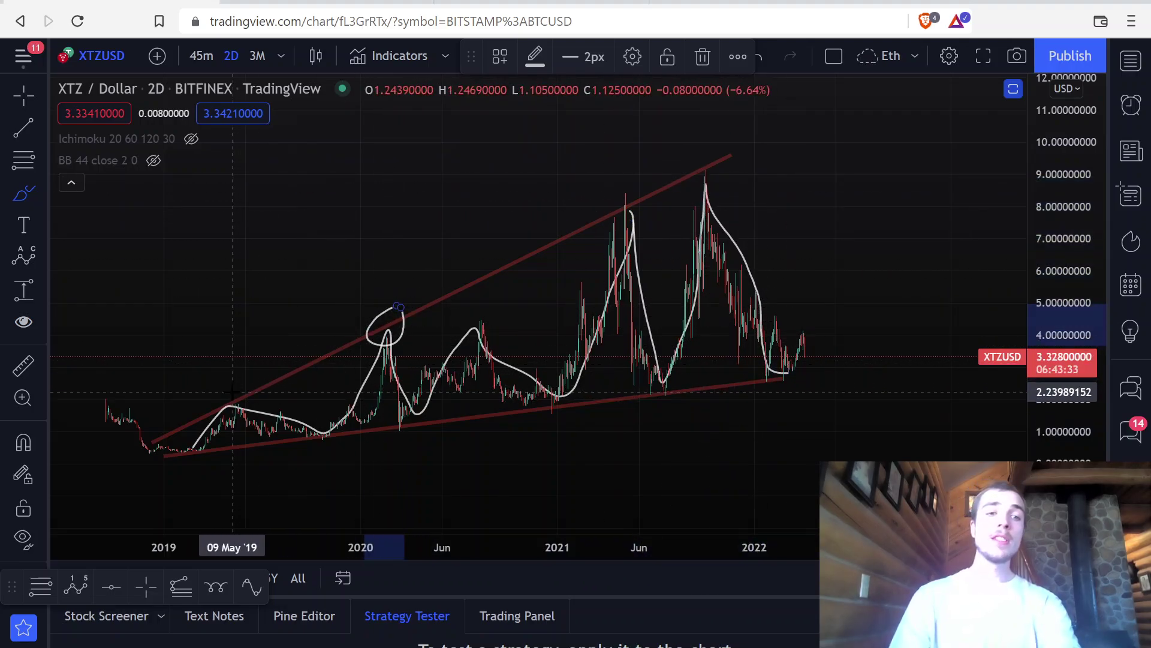
pyautogui.moveTo(233, 393); pyautogui.dragTo(243, 399)
pyautogui.moveTo(347, 399)
pyautogui.mouseDown()
pyautogui.moveTo(321, 412)
pyautogui.moveTo(386, 442)
pyautogui.moveTo(411, 396)
pyautogui.mouseUp()
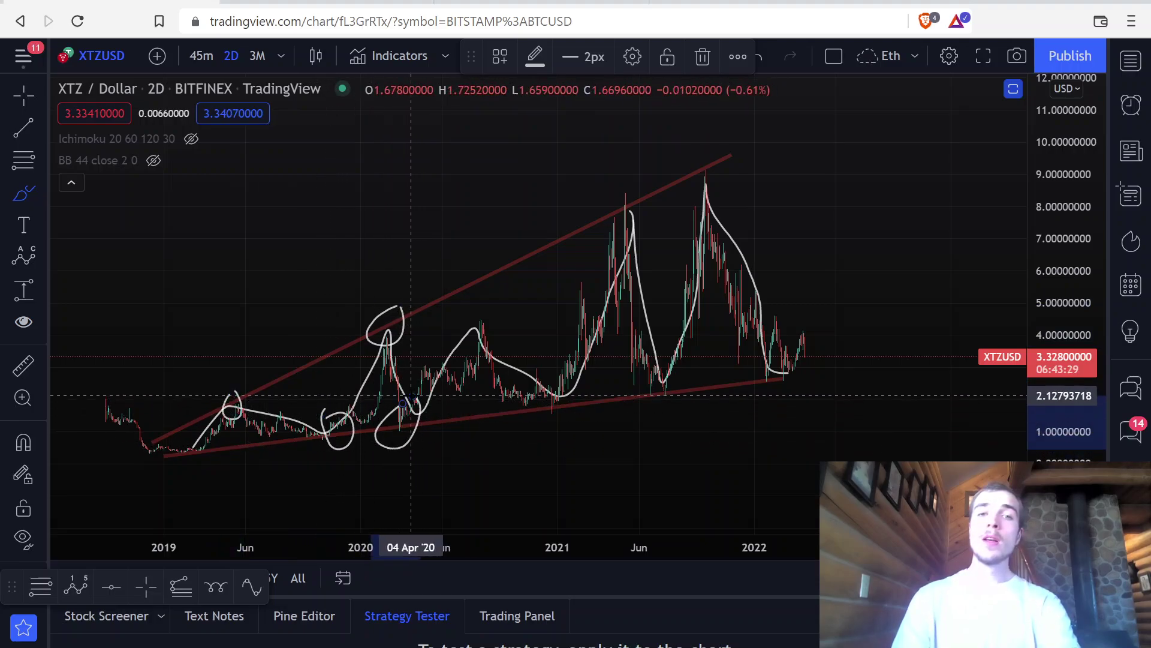
# Step: Circle the two 2021 highs at the upper trend line and the late 2020, mid-2021 and early 2022 lows at the lower line
pyautogui.moveTo(705, 150)
pyautogui.mouseDown()
pyautogui.moveTo(676, 196)
pyautogui.moveTo(714, 147)
pyautogui.mouseUp()
pyautogui.moveTo(631, 180)
pyautogui.mouseDown()
pyautogui.moveTo(575, 198)
pyautogui.moveTo(632, 181)
pyautogui.mouseUp()
pyautogui.moveTo(672, 369)
pyautogui.mouseDown()
pyautogui.moveTo(659, 414)
pyautogui.moveTo(667, 375)
pyautogui.mouseUp()
pyautogui.moveTo(793, 356)
pyautogui.mouseDown()
pyautogui.moveTo(762, 389)
pyautogui.moveTo(785, 353)
pyautogui.mouseUp()
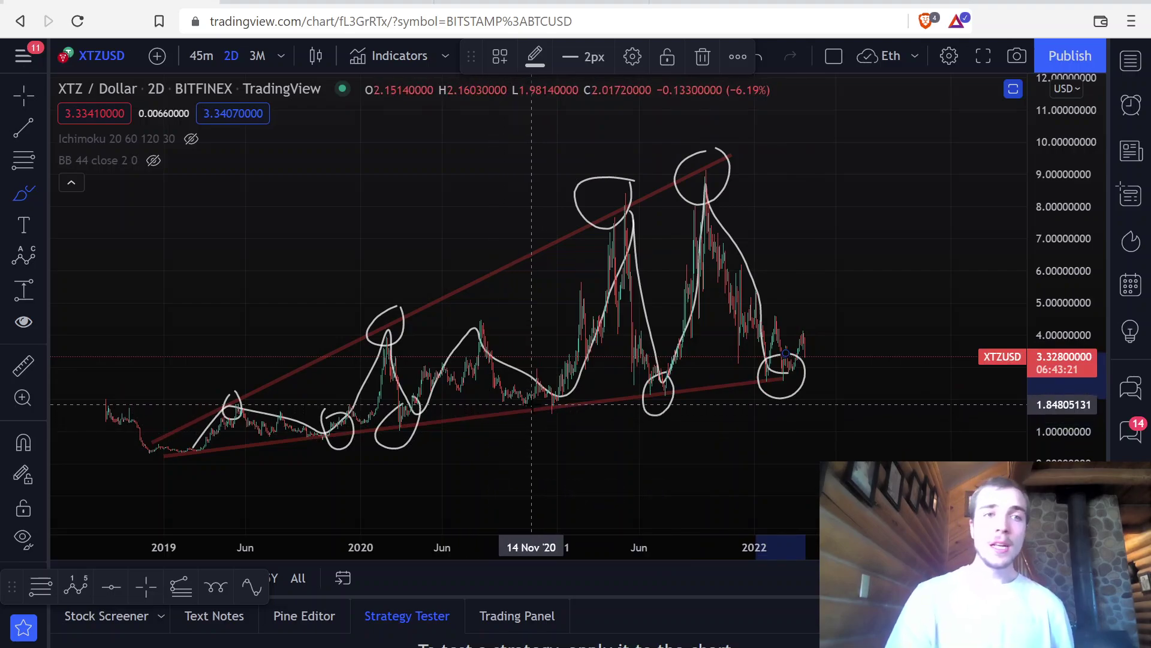
pyautogui.moveTo(542, 395)
pyautogui.mouseDown()
pyautogui.moveTo(552, 424)
pyautogui.moveTo(571, 395)
pyautogui.moveTo(552, 364)
pyautogui.mouseUp()
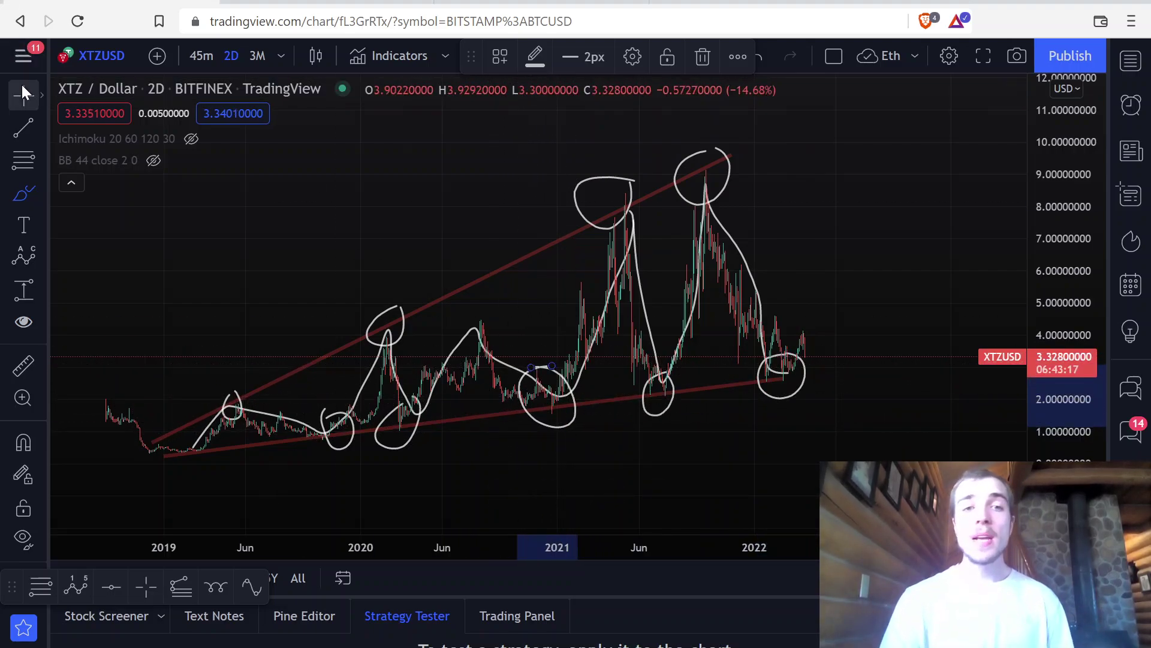
# Step: Remove all drawings from the XTZ / Dollar chart
pyautogui.rightClick(366, 244)
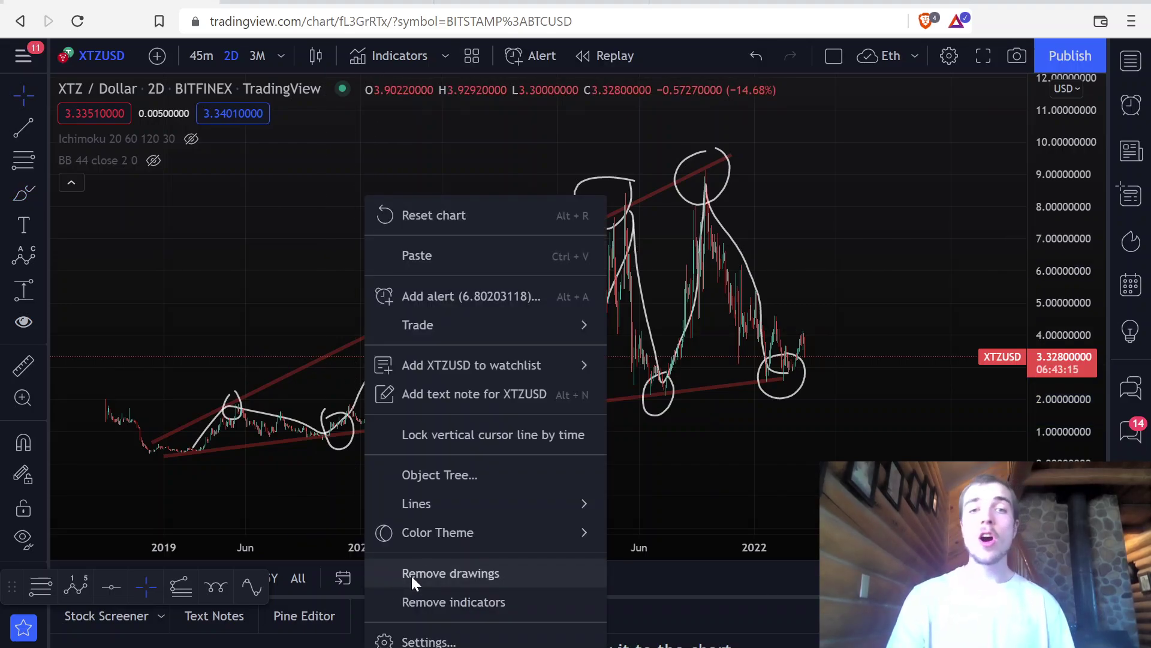
pyautogui.click(412, 575)
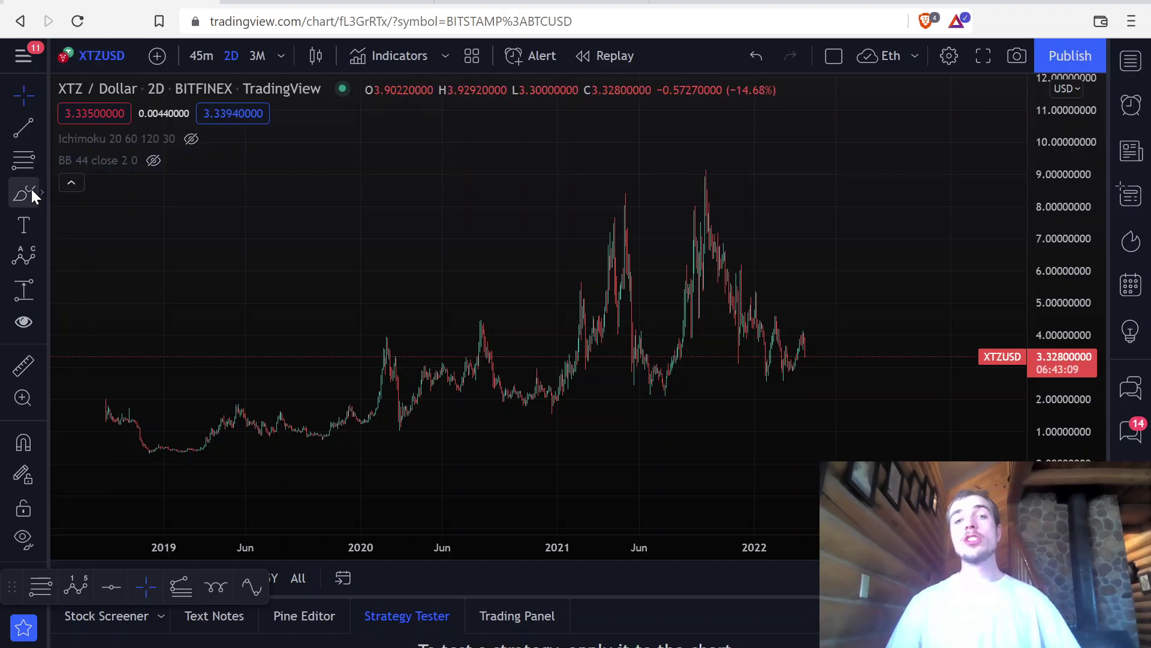
# Step: Add the text label "Fractal" in the empty area above the 2019 prices and shift it slightly upward
pyautogui.click(23, 226)
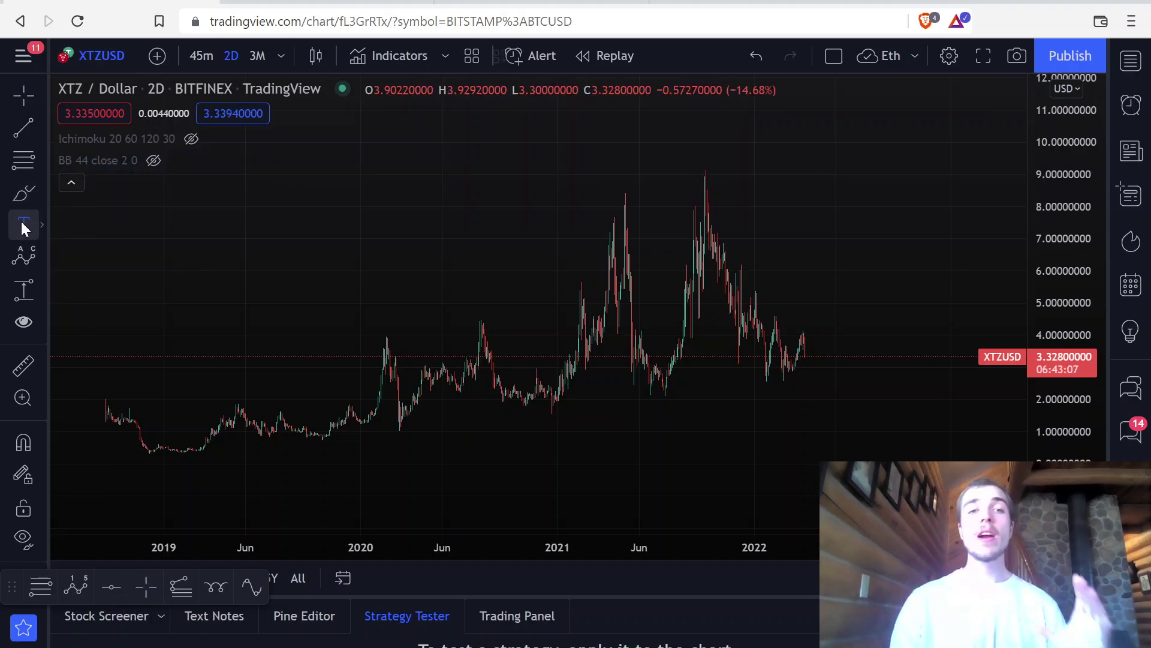
pyautogui.click(232, 219)
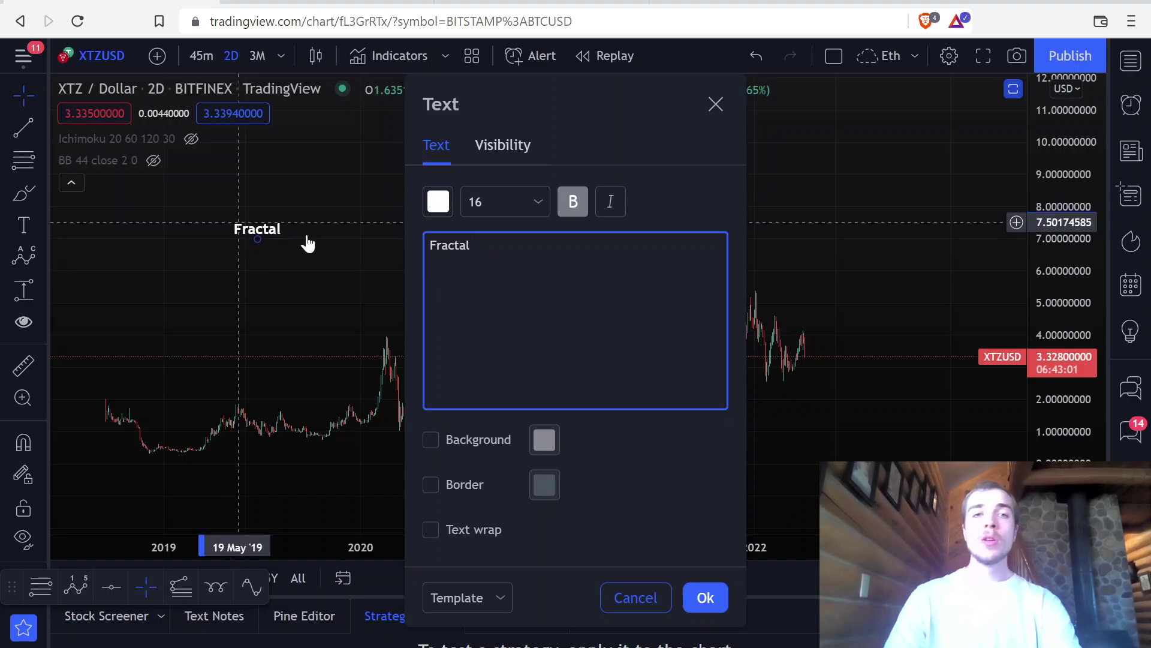
pyautogui.click(714, 603)
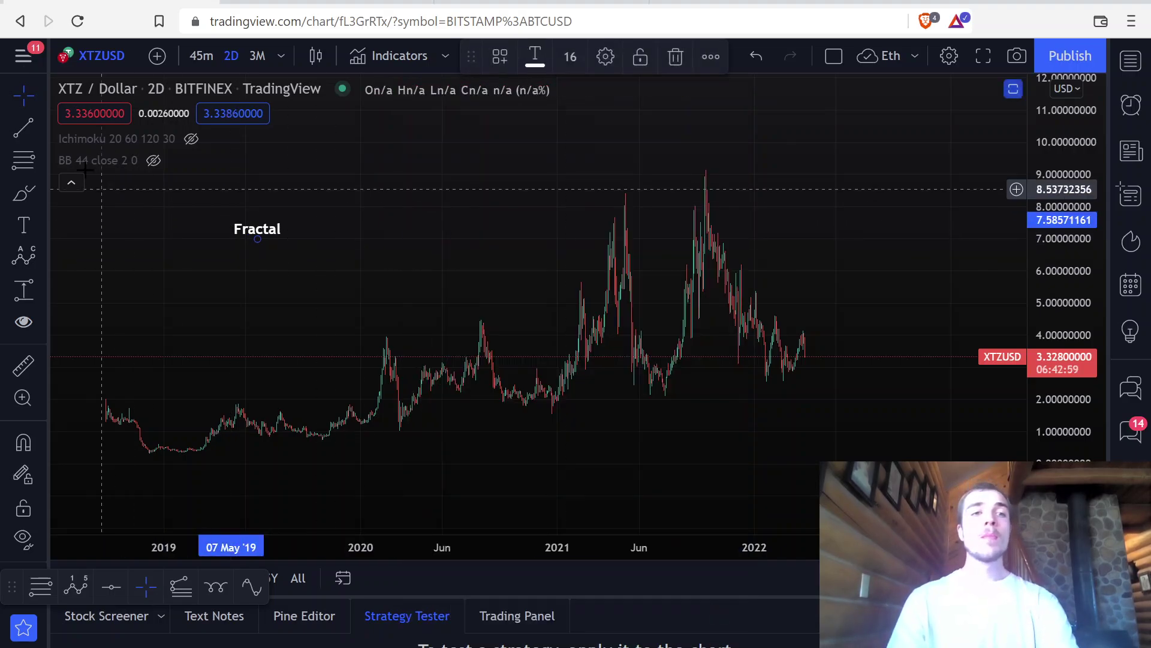
pyautogui.click(42, 95)
pyautogui.moveTo(245, 237); pyautogui.dragTo(245, 224)
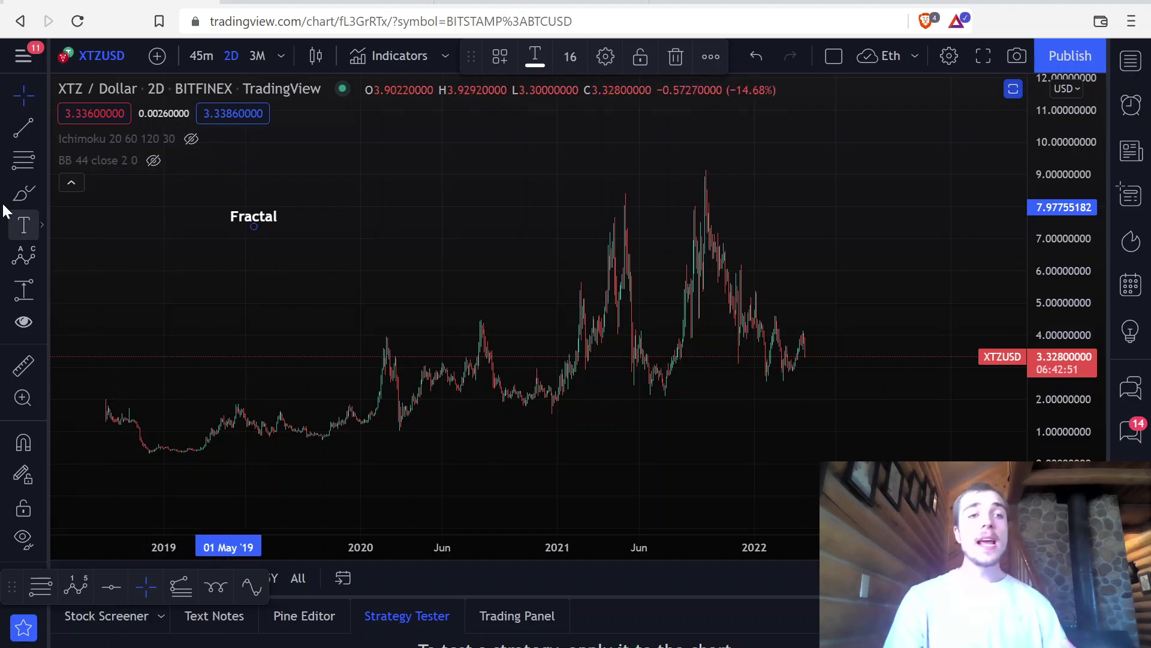
# Step: Sketch a sample fractal curve with the Brush around the "Fractal" label, and delete both the curve and the label
pyautogui.click(24, 193)
pyautogui.moveTo(144, 344)
pyautogui.mouseDown()
pyautogui.moveTo(257, 324)
pyautogui.moveTo(379, 180)
pyautogui.moveTo(399, 244)
pyautogui.moveTo(490, 298)
pyautogui.mouseUp()
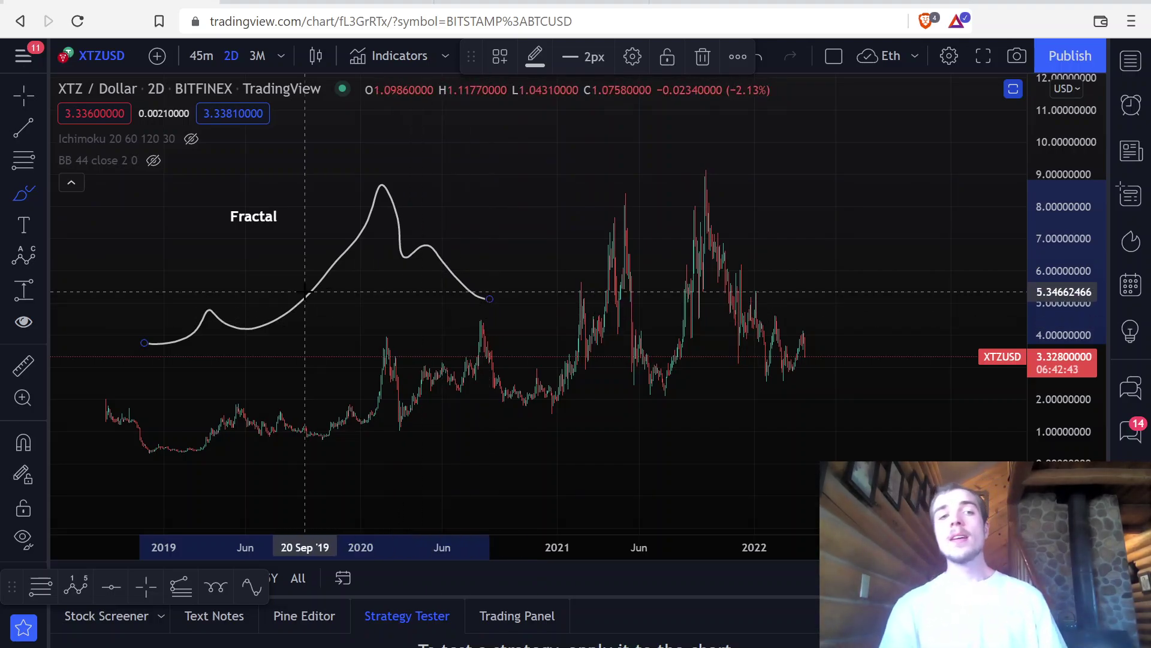
pyautogui.press('Delete')
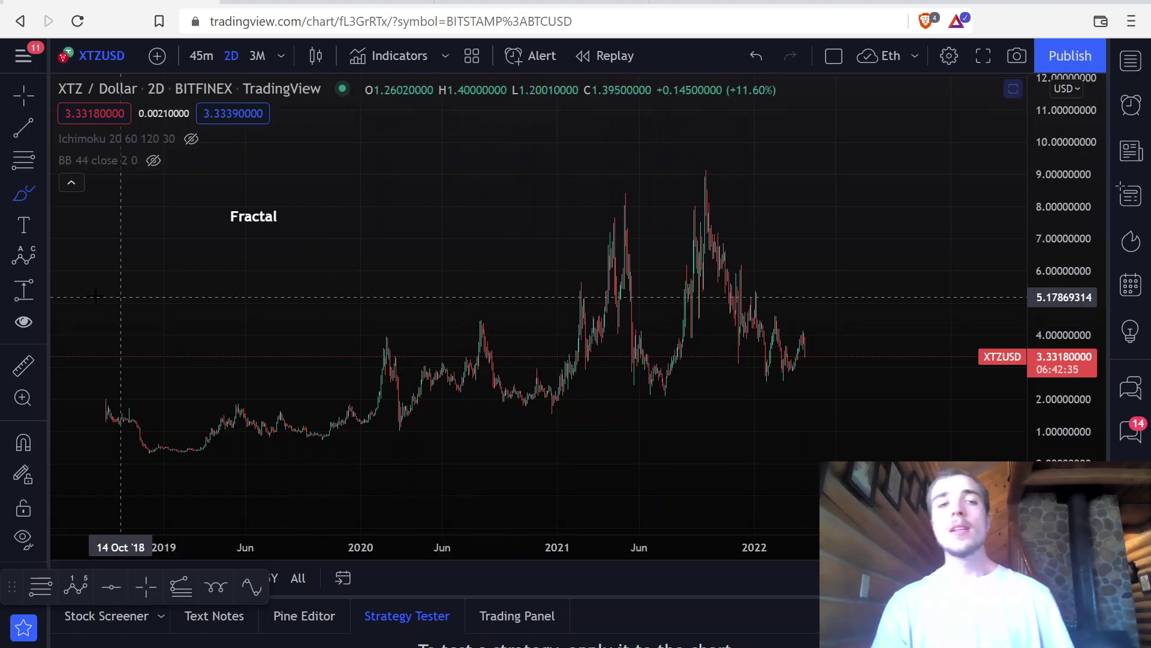
pyautogui.click(23, 95)
pyautogui.click(235, 217)
pyautogui.press('Delete')
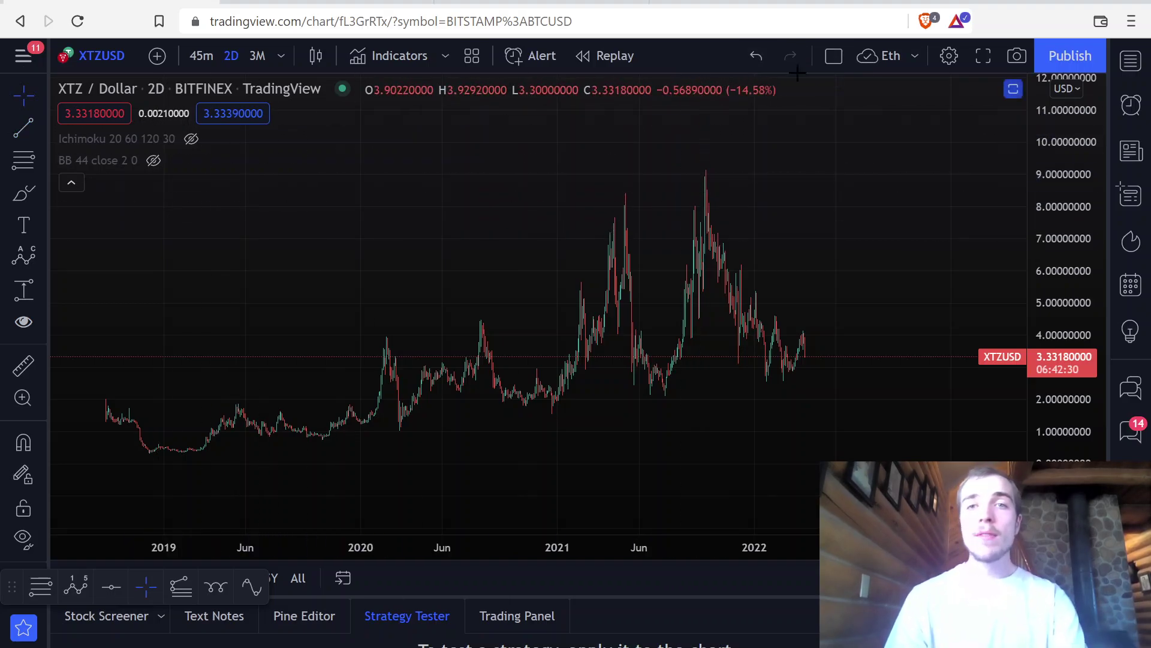
# Step: Split the layout into two stacked charts and reposition the XTZ price history within the upper one
pyautogui.click(834, 55)
pyautogui.click(903, 133)
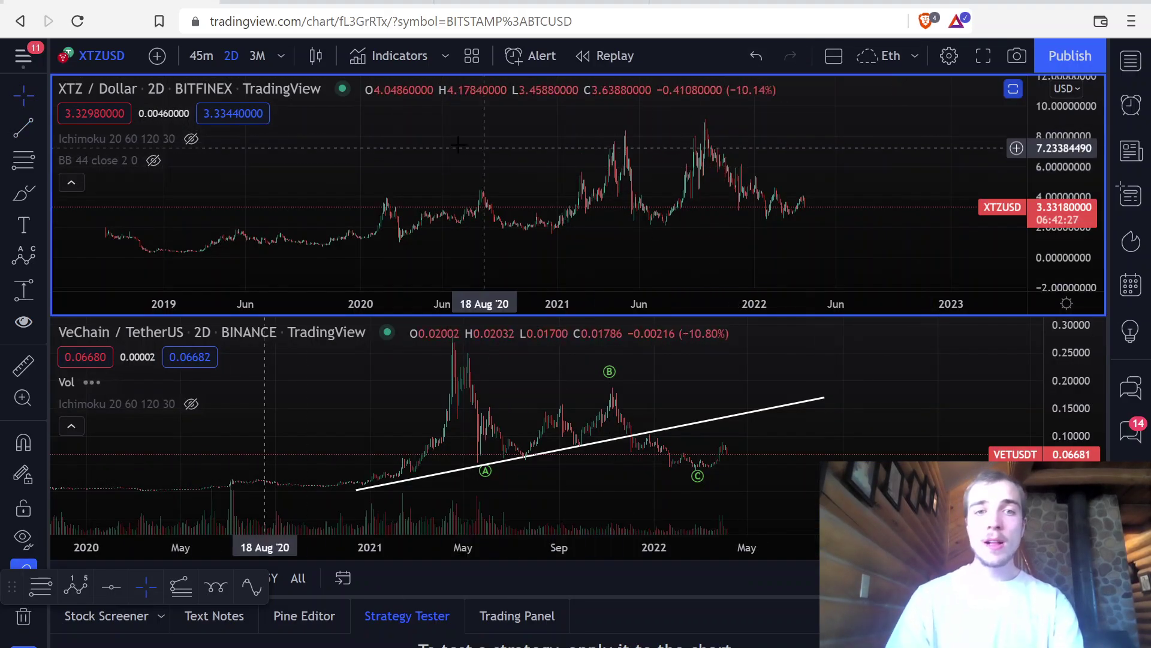
pyautogui.click(402, 358)
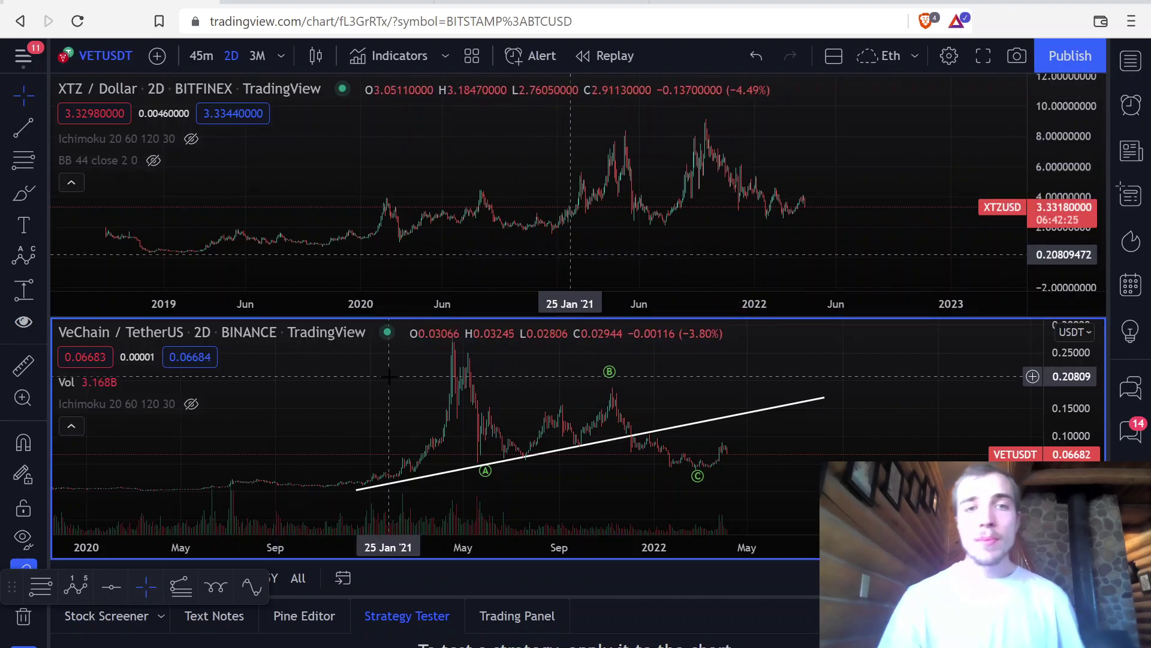
pyautogui.moveTo(596, 307); pyautogui.dragTo(728, 236)
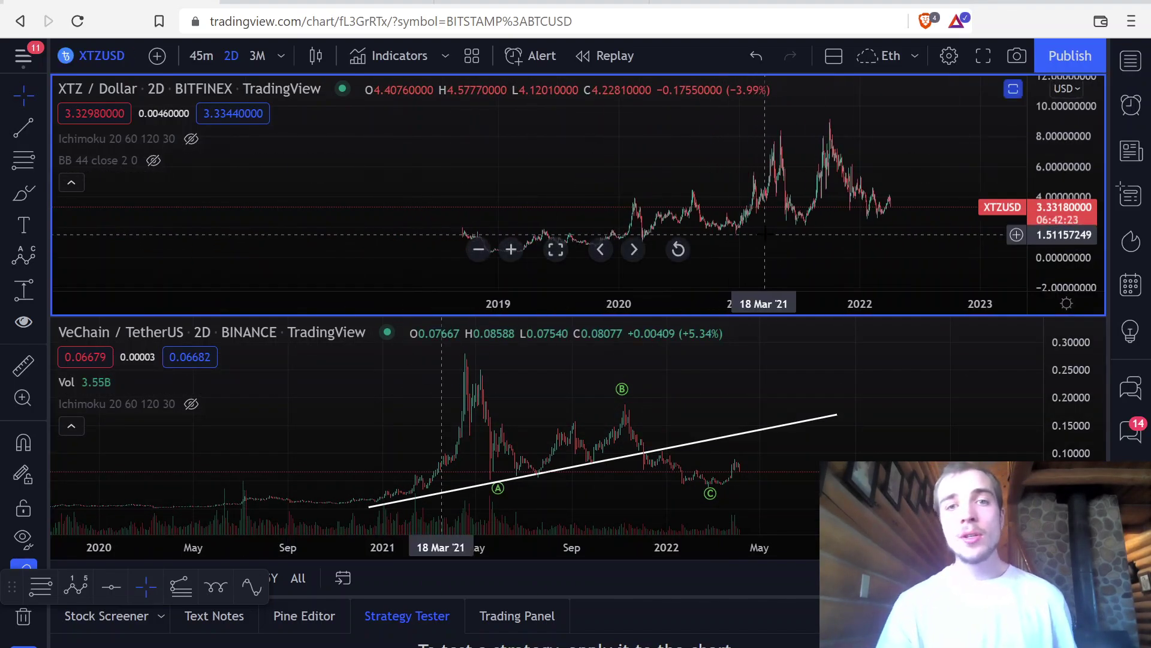
pyautogui.moveTo(591, 150); pyautogui.dragTo(390, 171)
# Step: Search for LTC and change the lower VeChain chart to the LTCUSD symbol from Coinbase
pyautogui.click(330, 456)
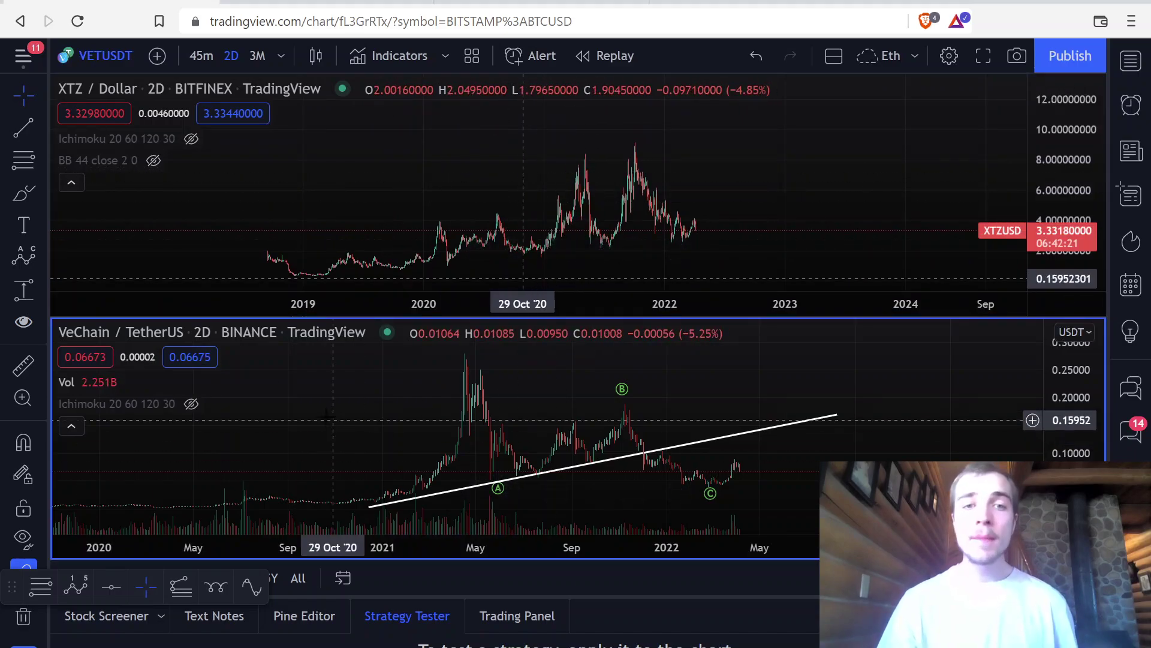
pyautogui.click(115, 66)
pyautogui.write('LTC')
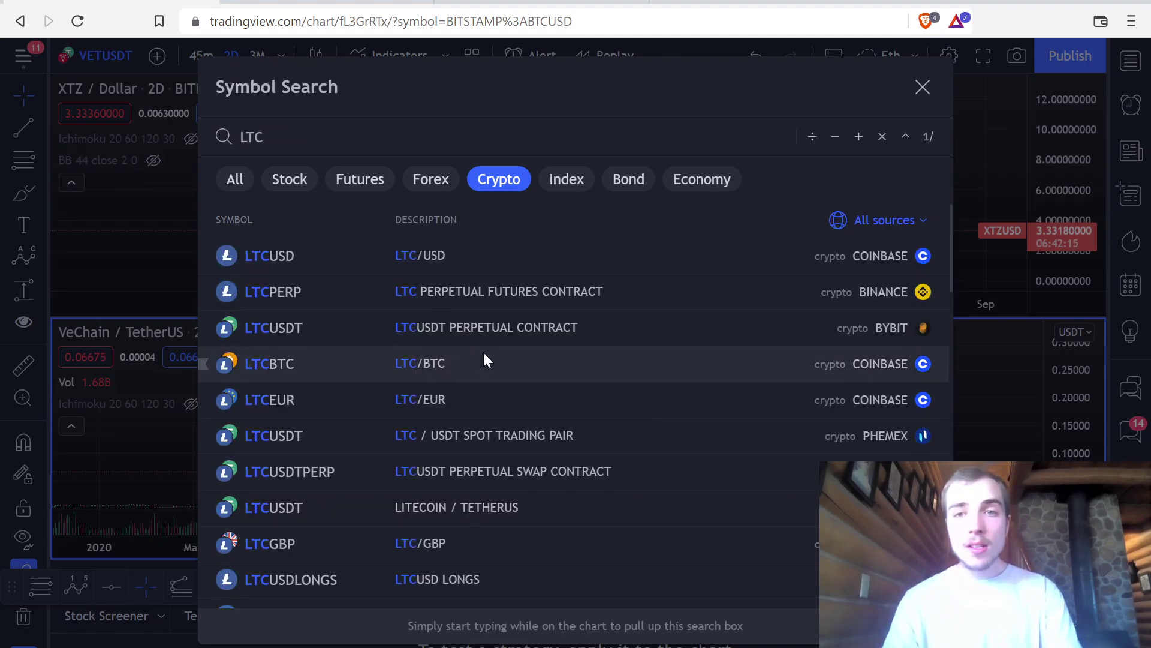
pyautogui.scroll(-4, 578, 521)
pyautogui.scroll(3, 578, 521)
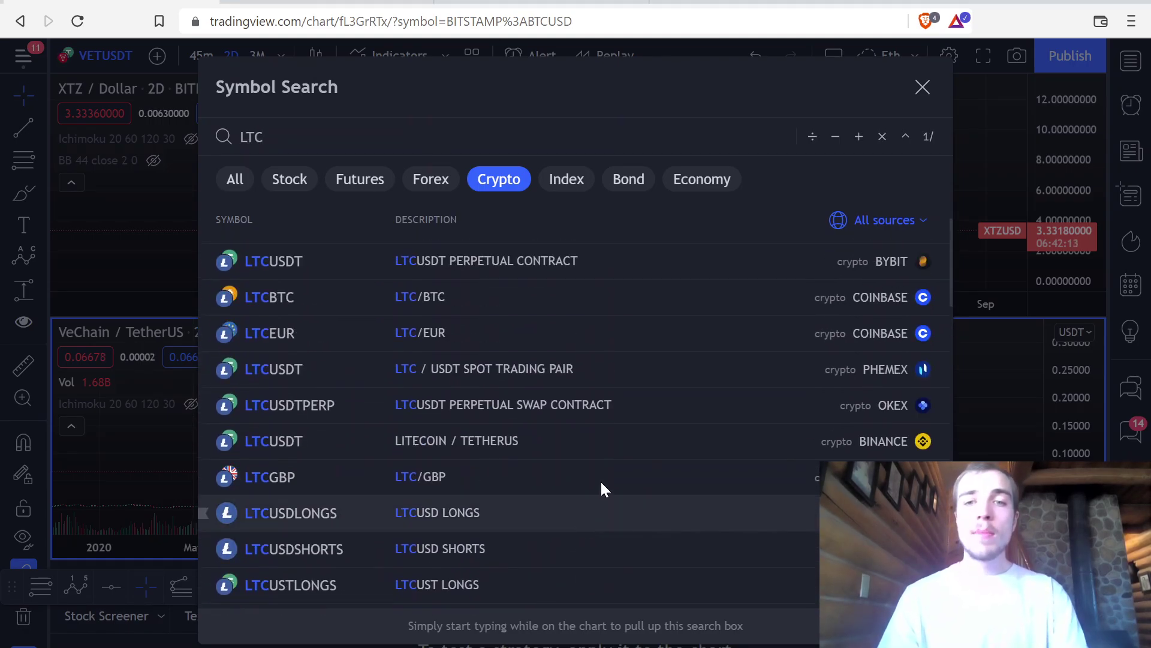
pyautogui.scroll(-6, 572, 479)
pyautogui.scroll(-8, 572, 470)
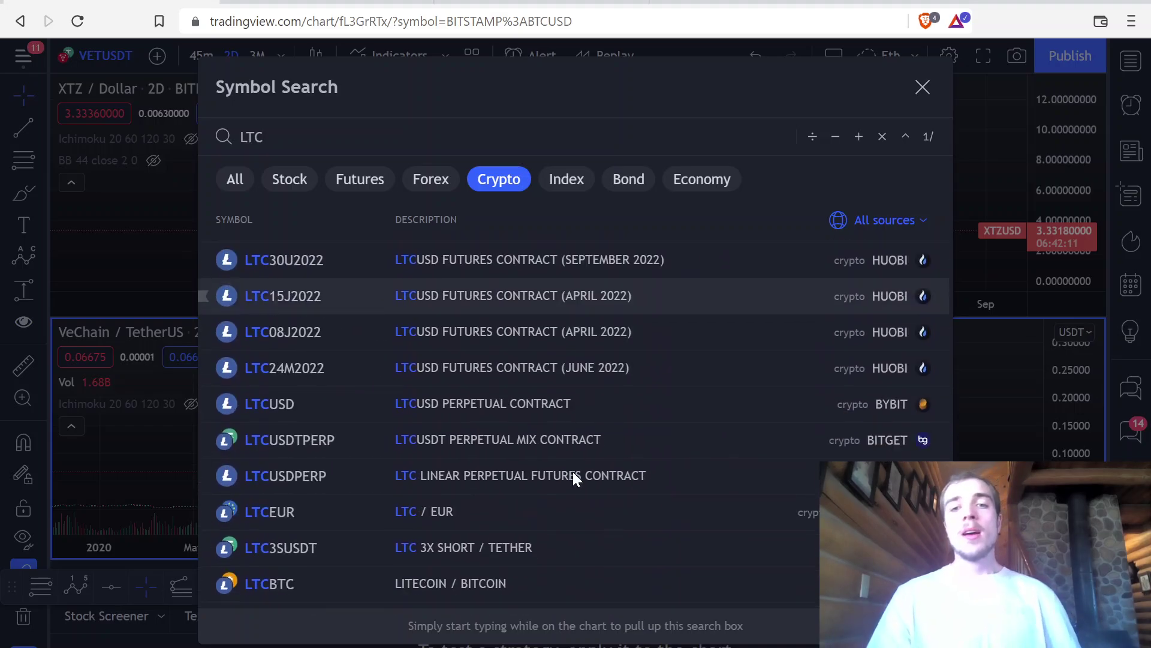
pyautogui.scroll(8, 540, 472)
pyautogui.scroll(5, 538, 470)
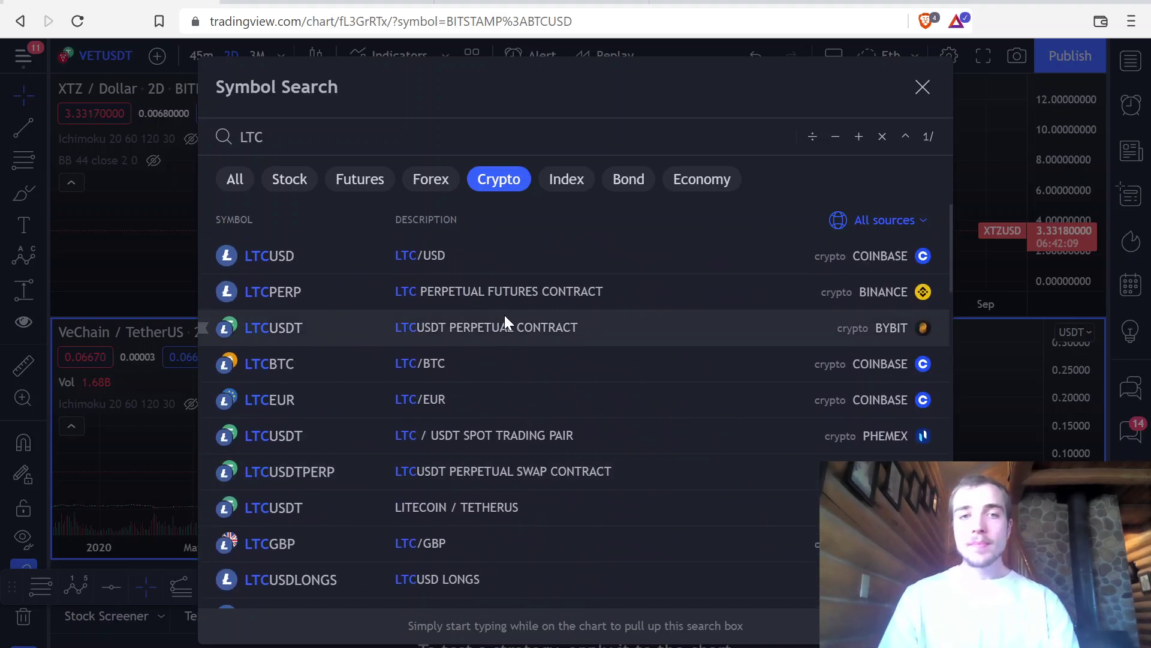
pyautogui.scroll(-10, 466, 376)
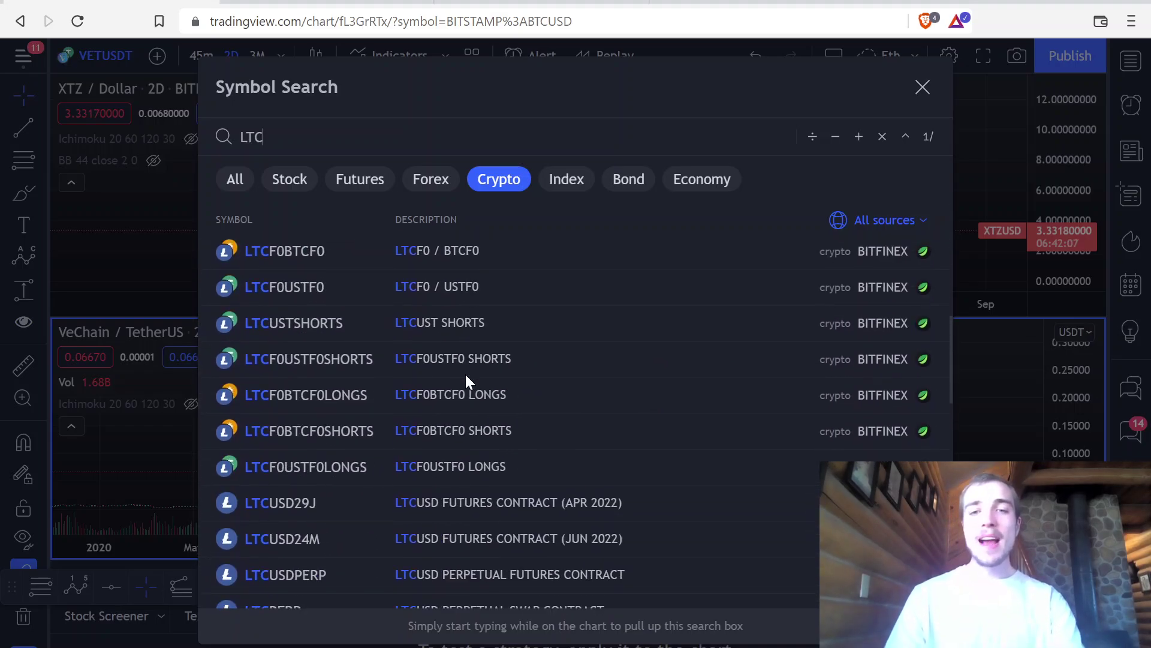
pyautogui.scroll(4, 466, 376)
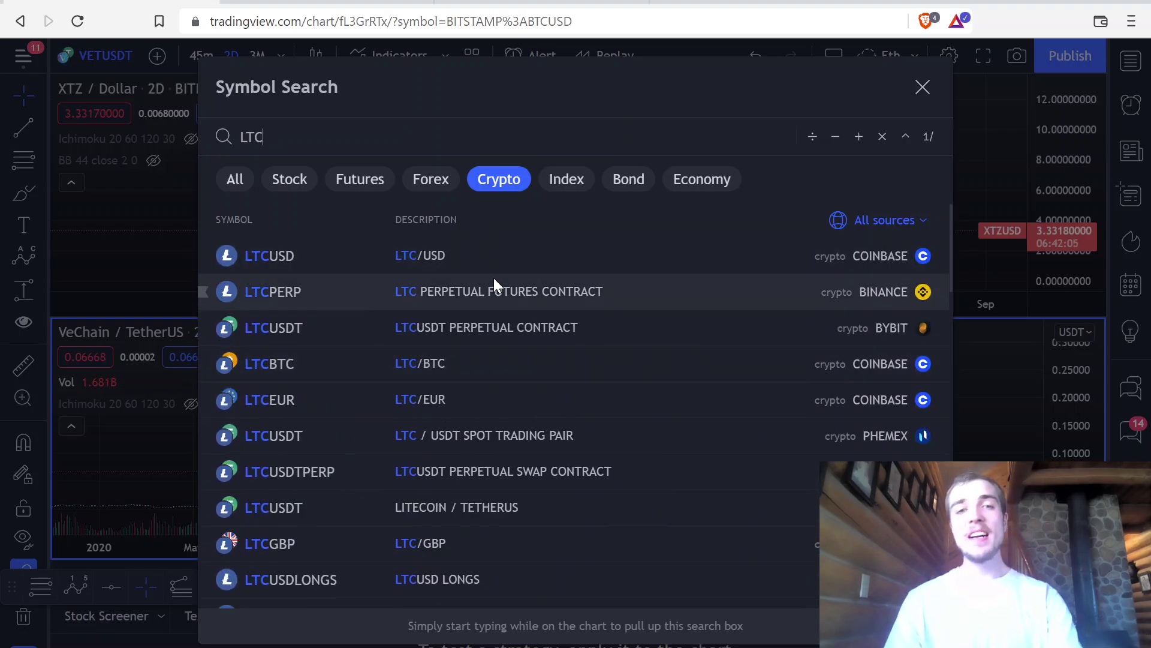
pyautogui.click(487, 257)
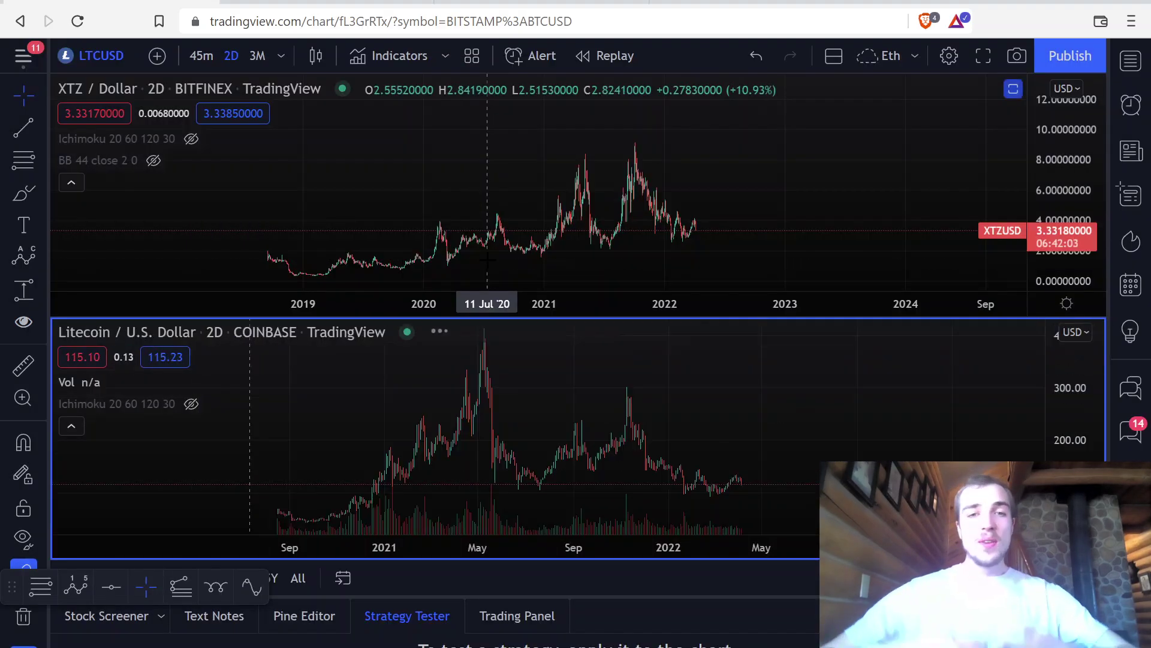
# Step: Circle Litecoin's local peak from about September 2017, just before its large late-2017 rally, with the Brush
pyautogui.moveTo(341, 394); pyautogui.dragTo(724, 394)
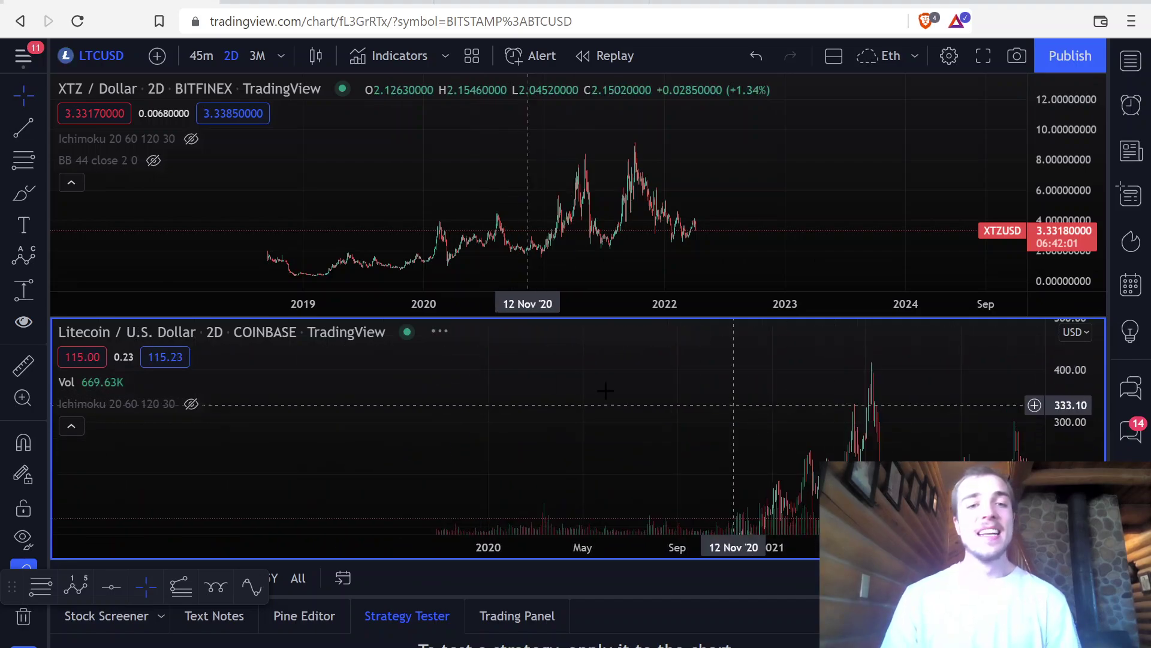
pyautogui.moveTo(276, 420); pyautogui.dragTo(450, 460)
pyautogui.moveTo(411, 545); pyautogui.dragTo(653, 385)
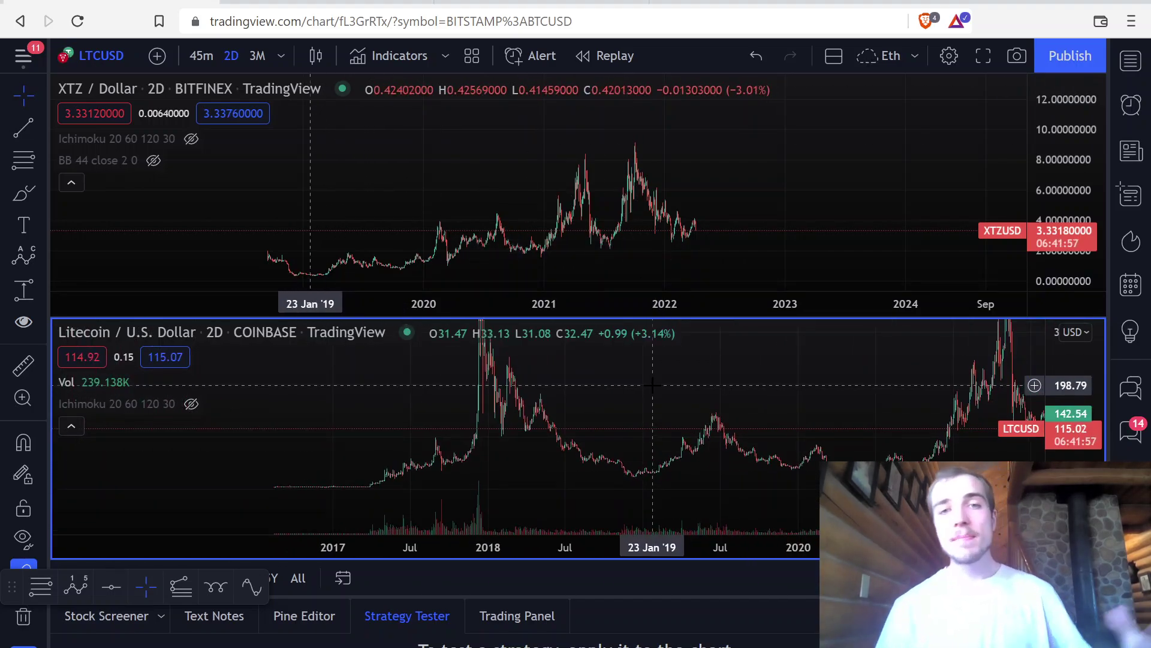
pyautogui.moveTo(401, 395); pyautogui.dragTo(412, 404)
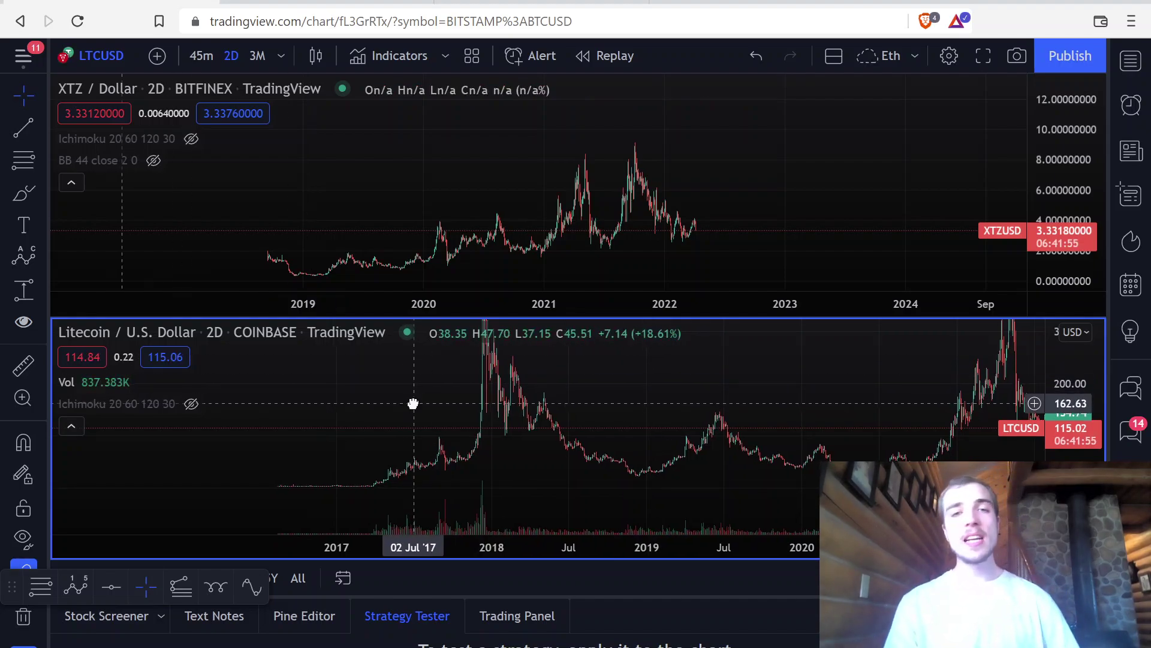
pyautogui.moveTo(470, 314); pyautogui.dragTo(601, 298)
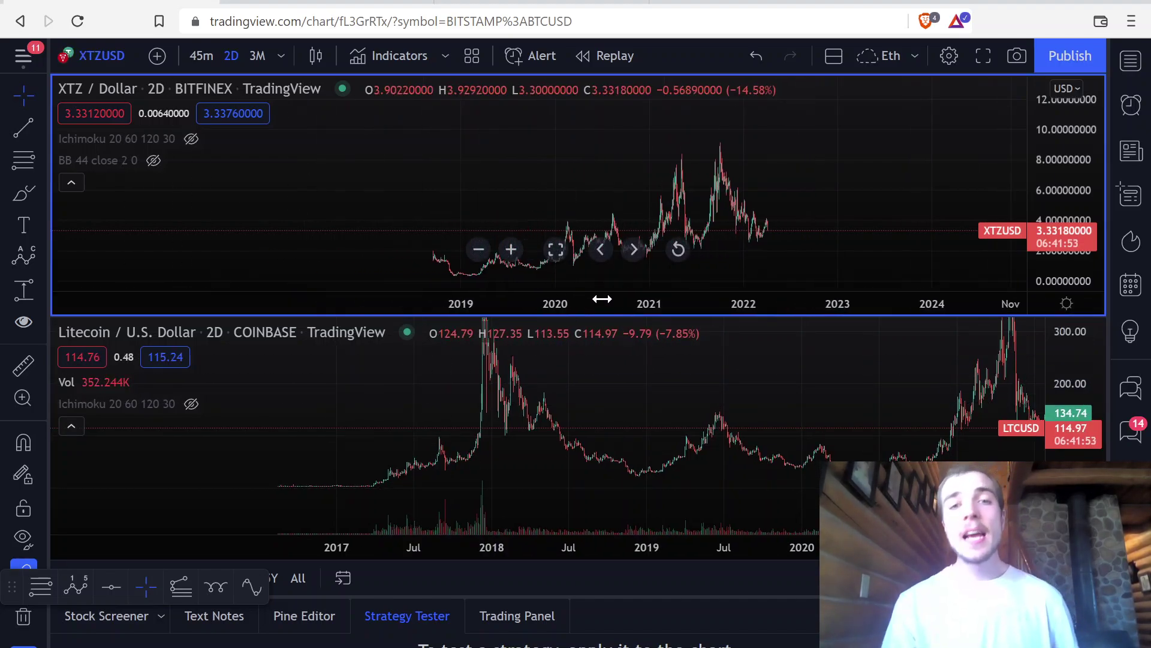
pyautogui.moveTo(366, 119); pyautogui.dragTo(211, 128)
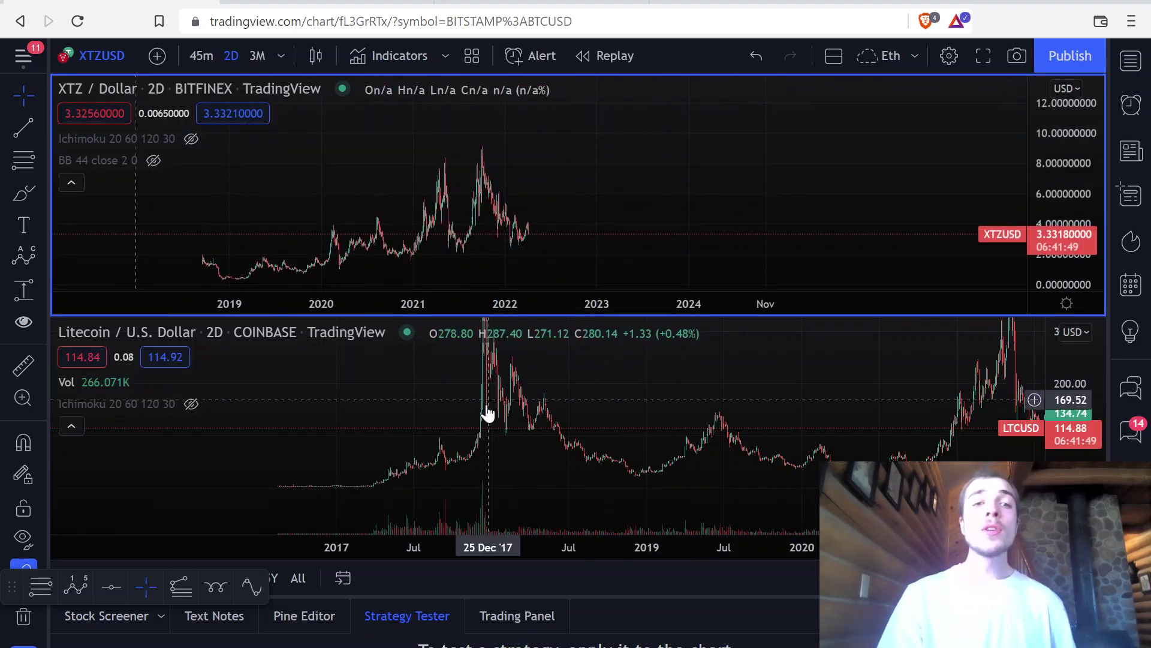
pyautogui.click(23, 193)
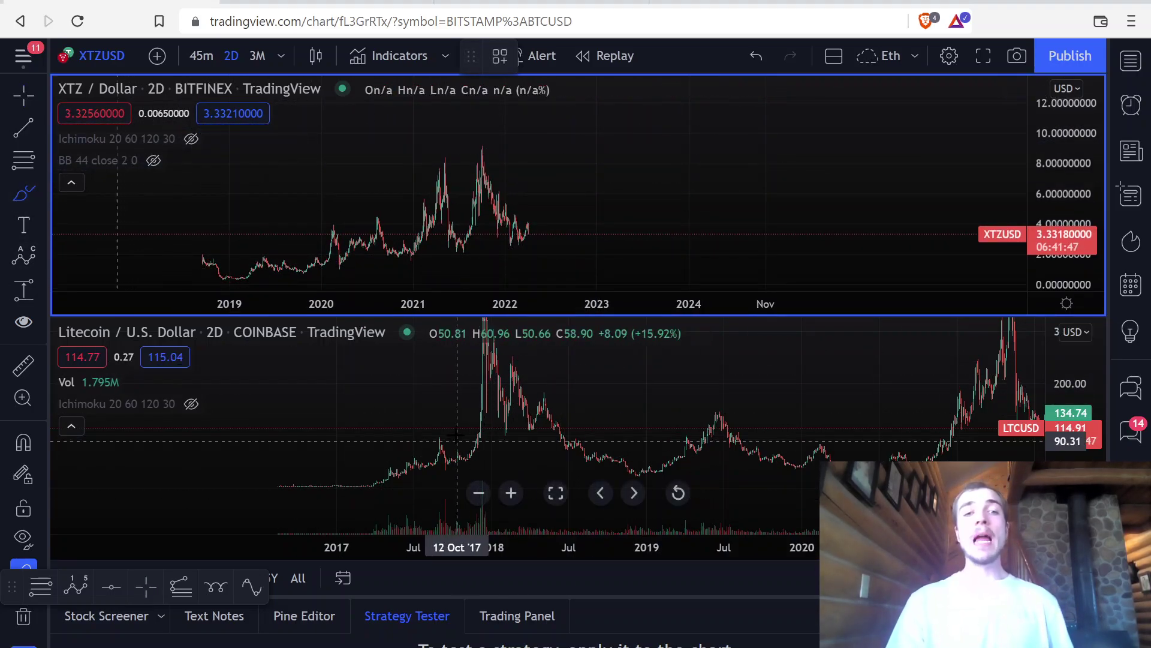
pyautogui.moveTo(445, 429); pyautogui.dragTo(436, 428)
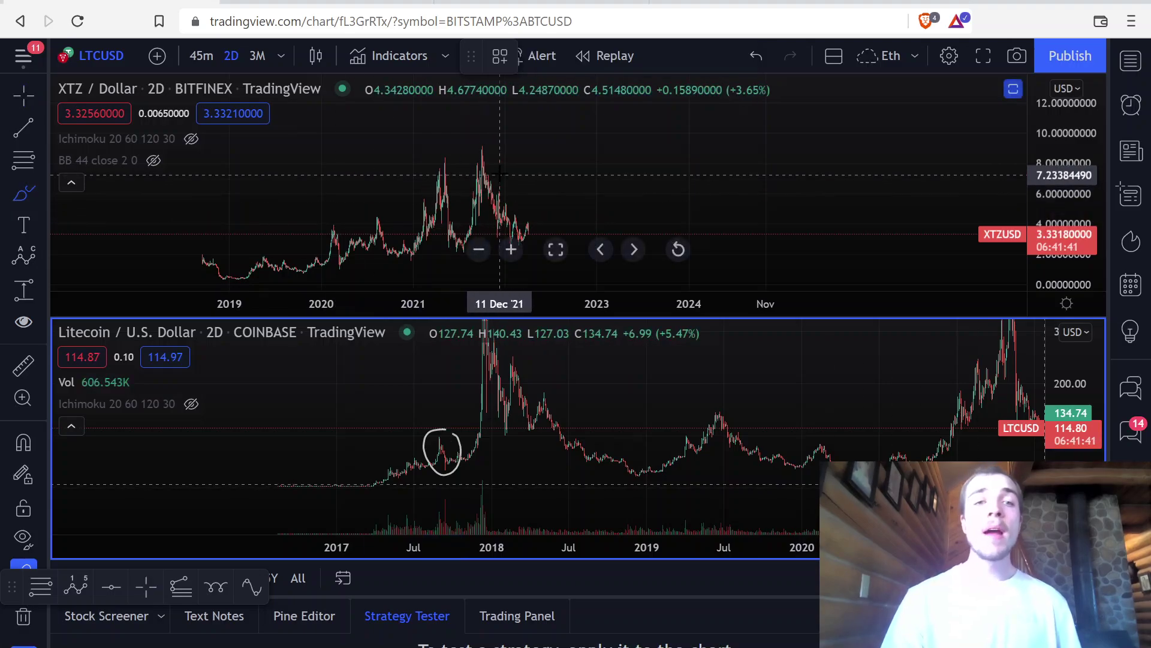
# Step: Delete the Brush circle around Litecoin's local peak from about September 2017
pyautogui.click(11, 95)
pyautogui.click(459, 467)
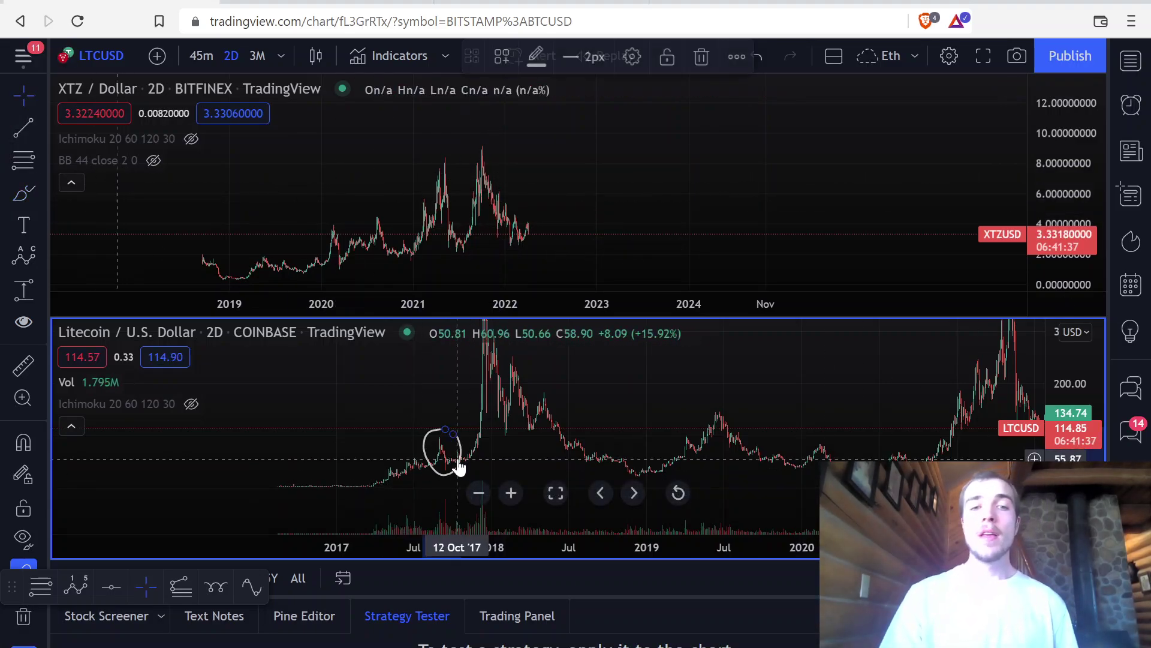
pyautogui.click(462, 465)
# Step: Mark Litecoin's correction from its May 2021 peak with an ABC wave pattern ending in March 2022, and delete the pattern
pyautogui.moveTo(711, 468); pyautogui.dragTo(321, 467)
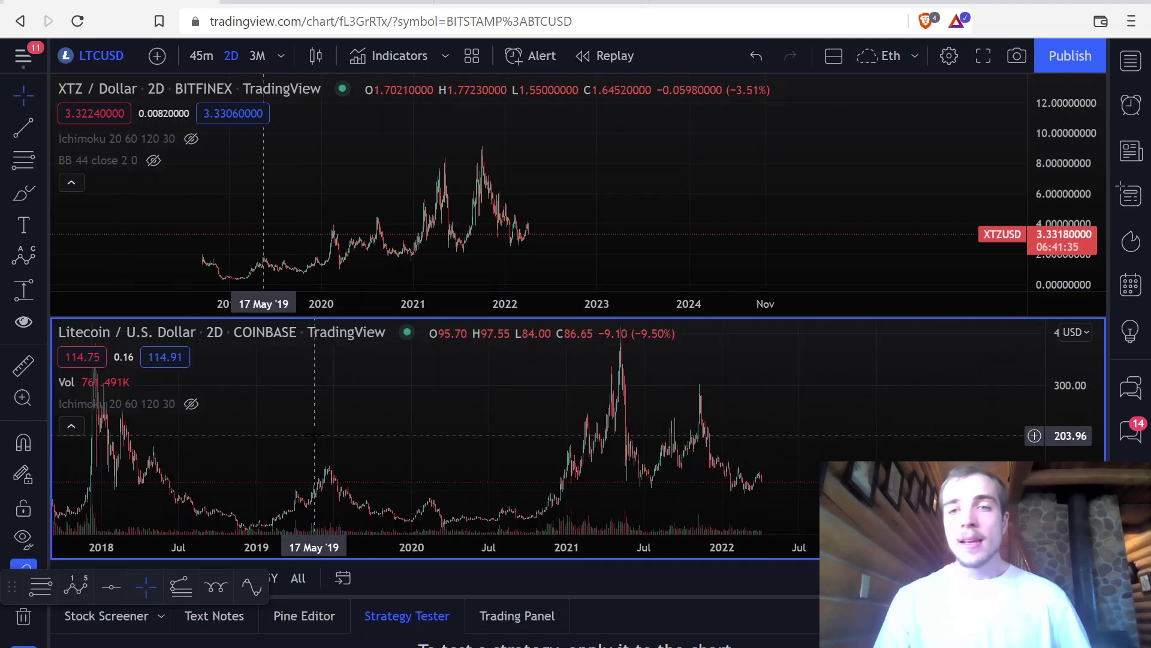
pyautogui.moveTo(562, 550); pyautogui.dragTo(741, 540)
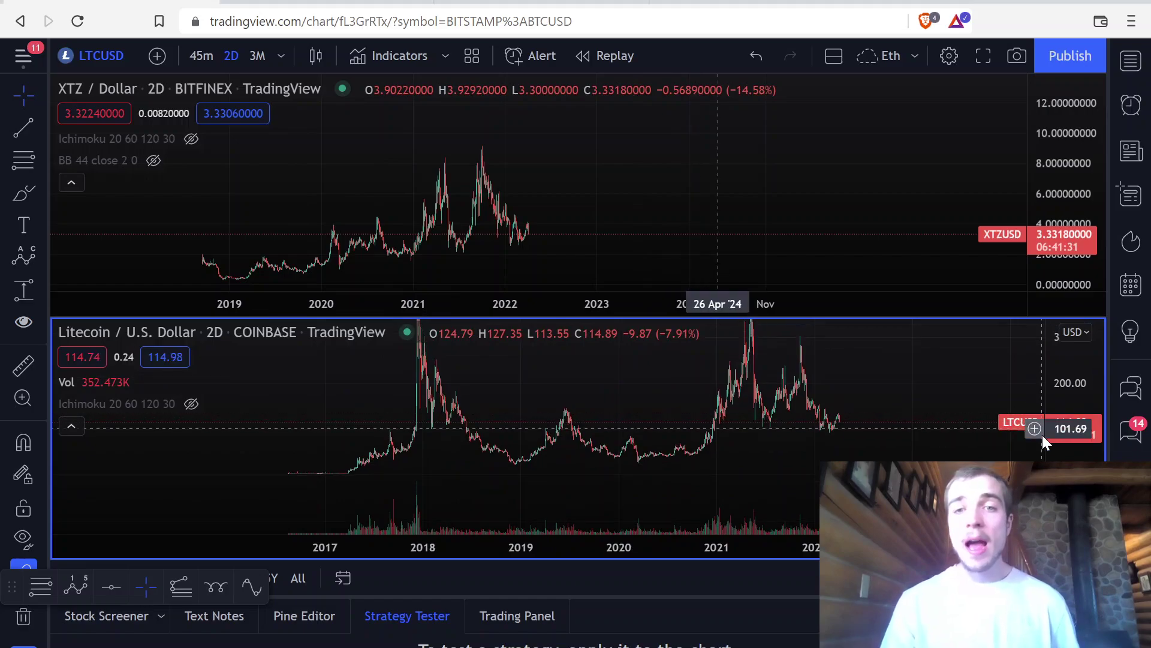
pyautogui.moveTo(905, 355); pyautogui.dragTo(833, 380)
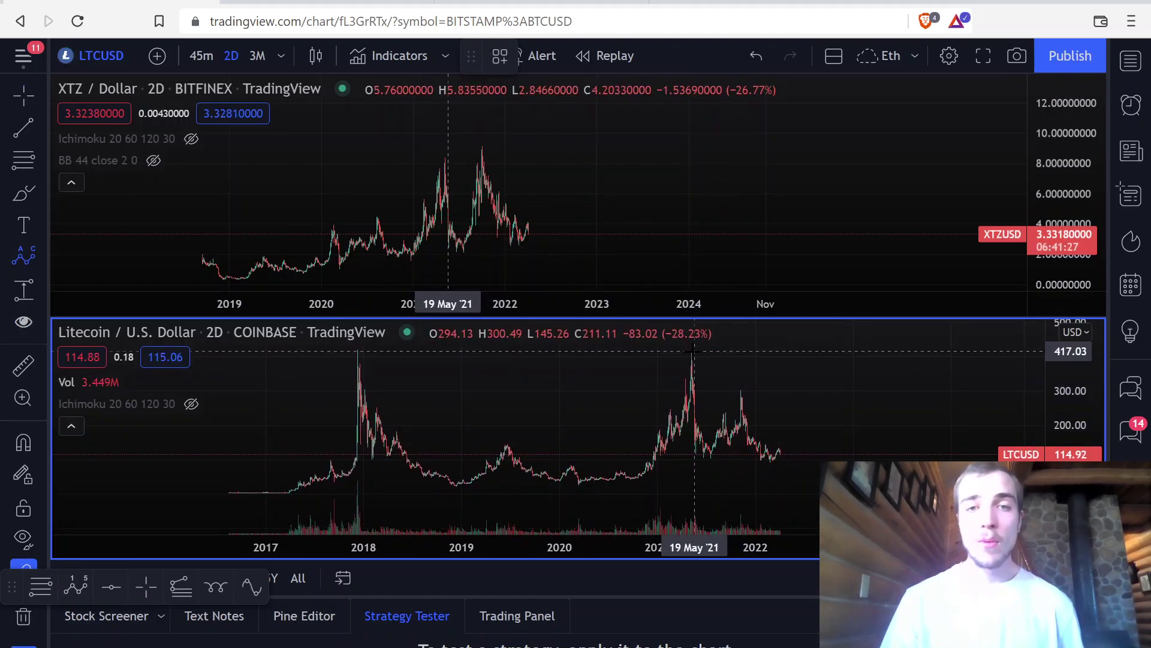
pyautogui.click(698, 463)
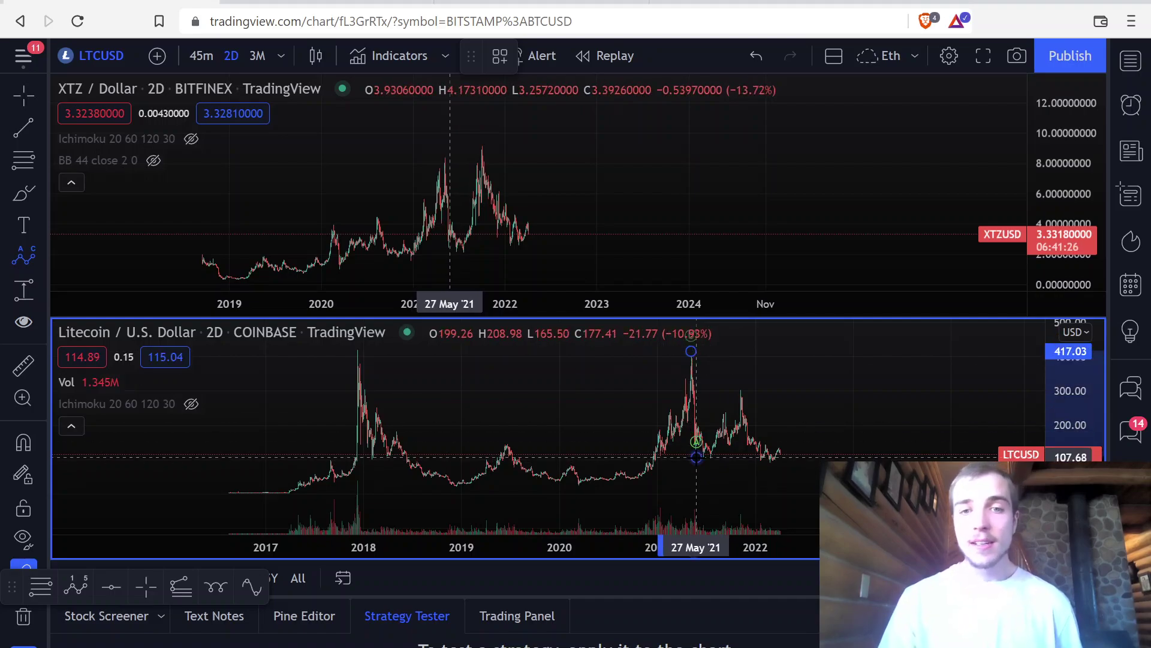
pyautogui.click(742, 387)
pyautogui.click(779, 456)
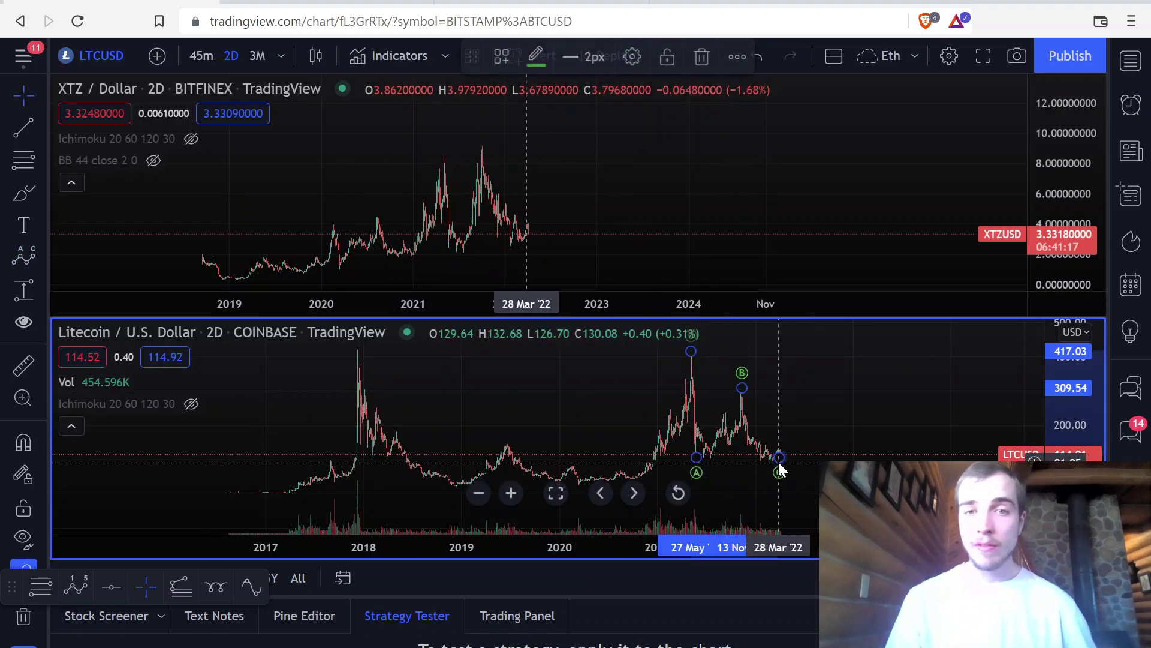
pyautogui.press('Delete')
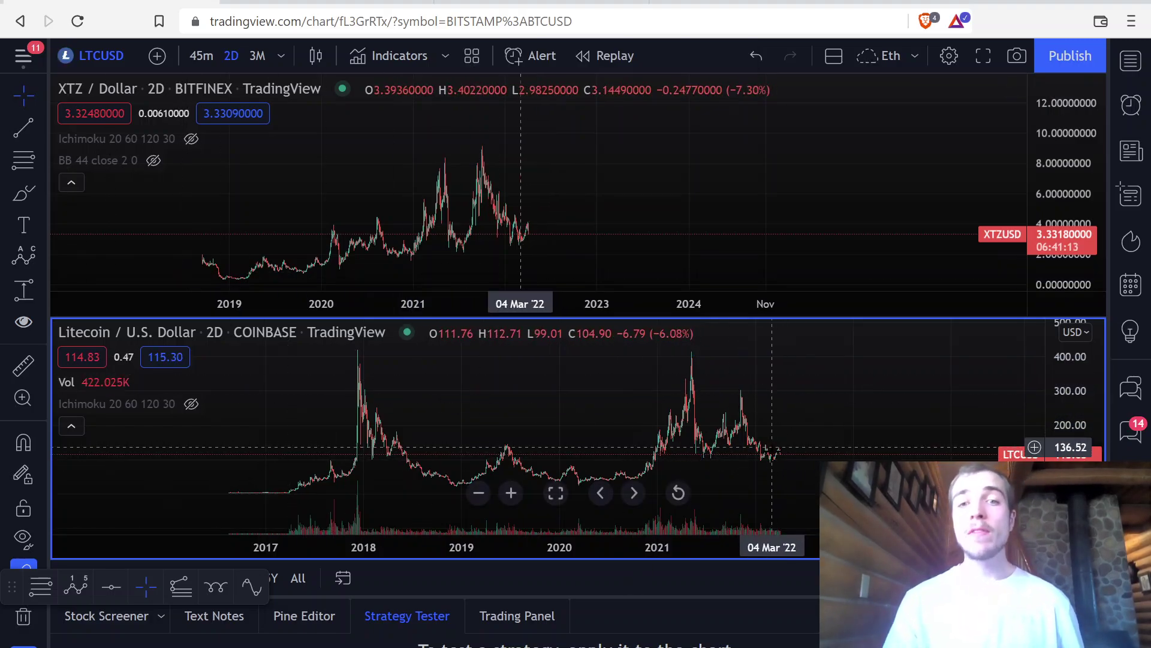
# Step: Circle Litecoin's September 2017 local peak with the Brush, sketch an upward arrow from it, and undo the arrow
pyautogui.moveTo(486, 452); pyautogui.dragTo(924, 374)
pyautogui.moveTo(795, 547); pyautogui.dragTo(502, 546)
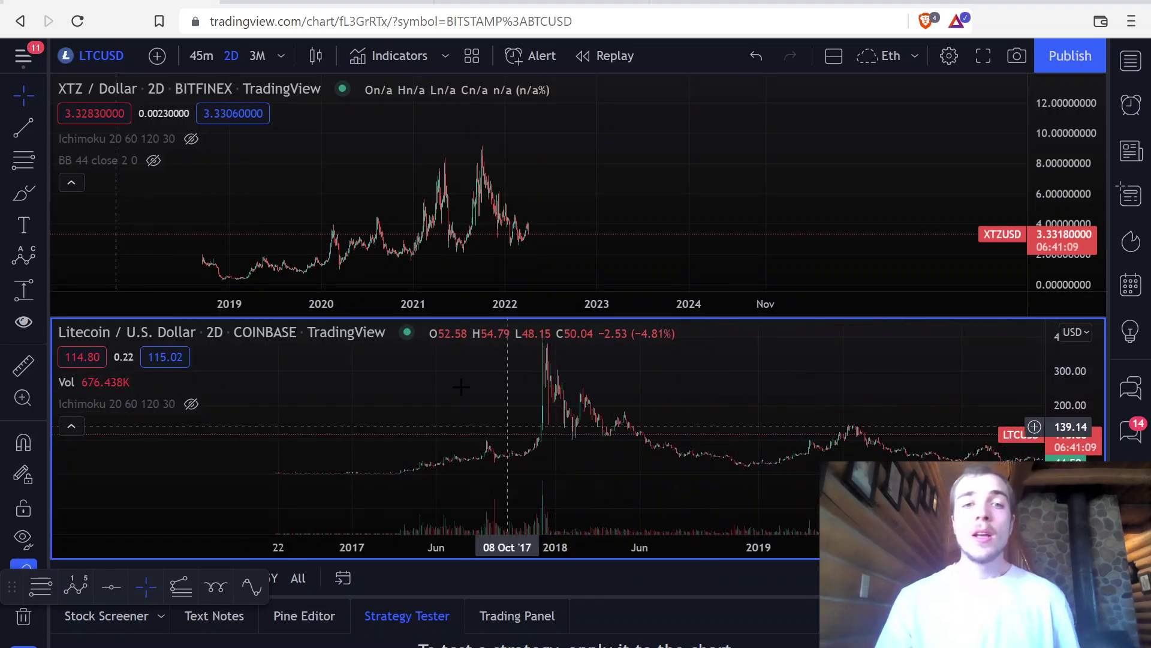
pyautogui.moveTo(501, 424); pyautogui.dragTo(674, 365)
pyautogui.moveTo(1057, 433); pyautogui.dragTo(1027, 318)
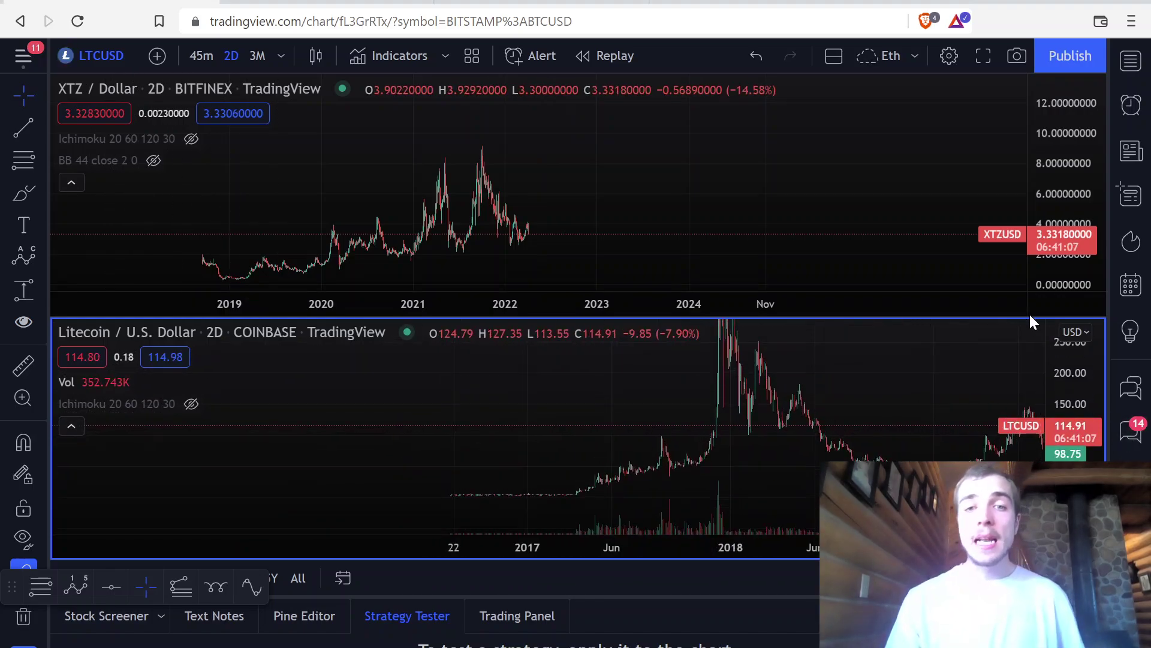
pyautogui.click(12, 201)
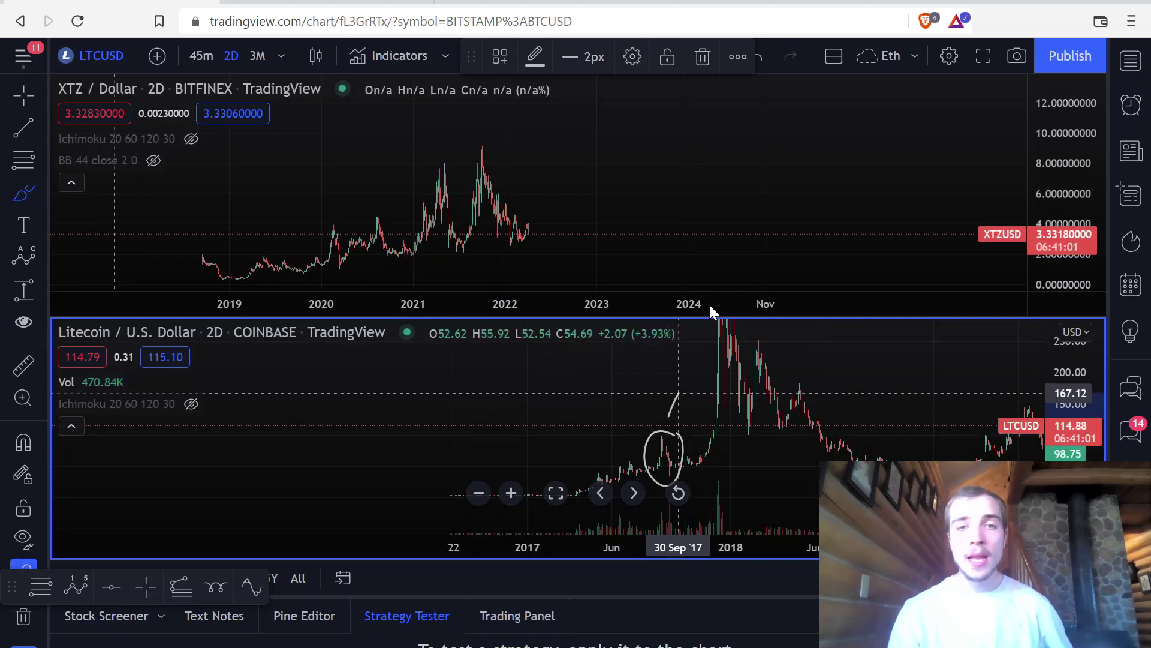
pyautogui.moveTo(678, 393); pyautogui.dragTo(687, 336)
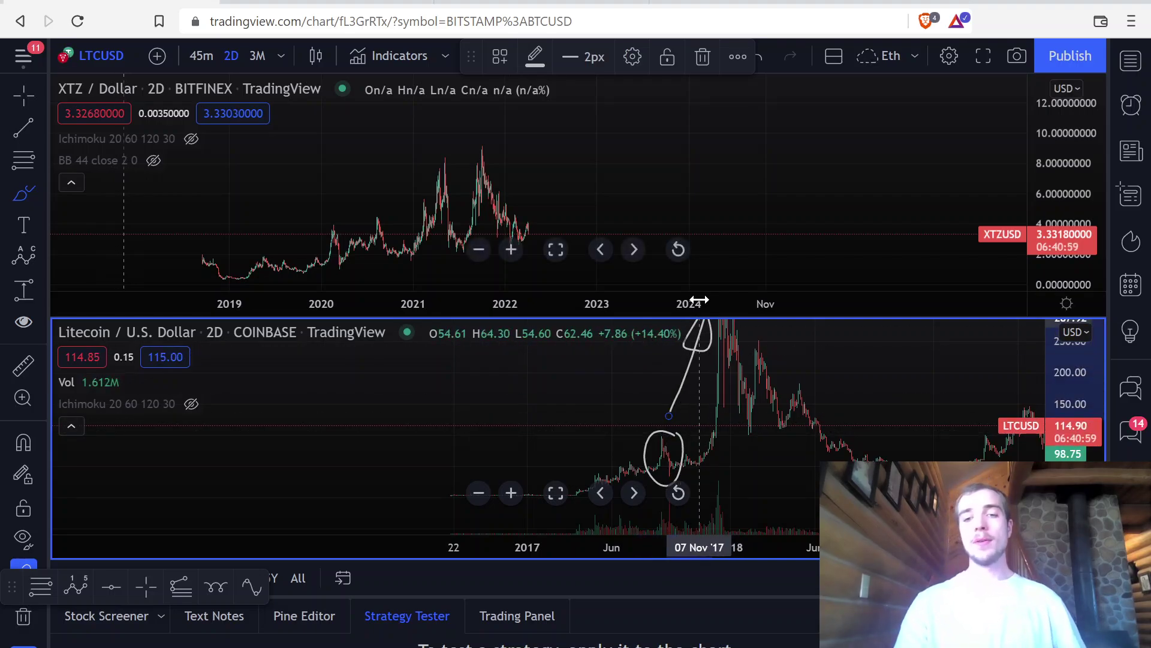
pyautogui.hotkey('ctrl', 'z')
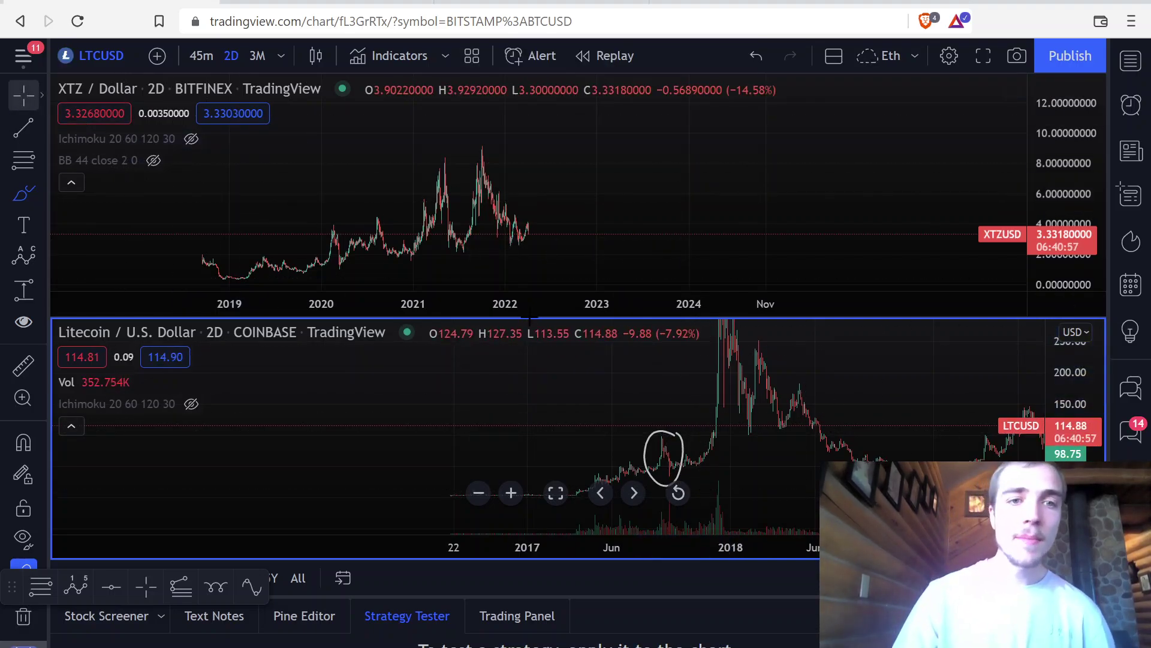
# Step: Set the XTZ chart to the weekly interval with its price history recentred, and delete the Brush circle on the Litecoin chart
pyautogui.moveTo(482, 292); pyautogui.dragTo(674, 296)
pyautogui.moveTo(547, 187); pyautogui.dragTo(704, 164)
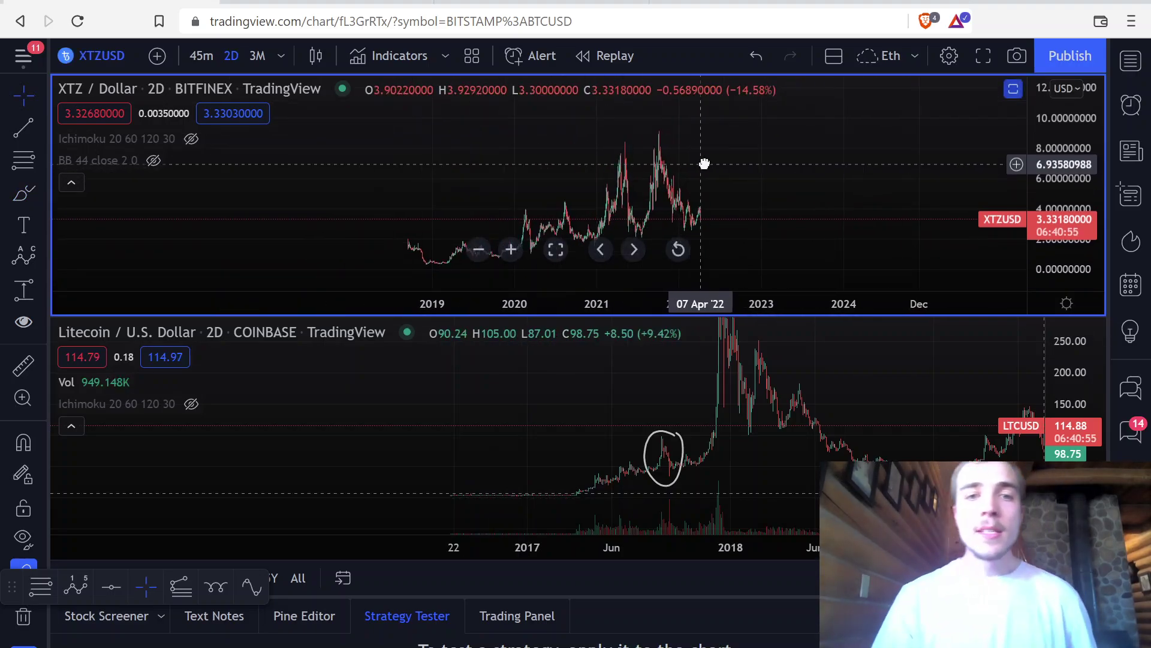
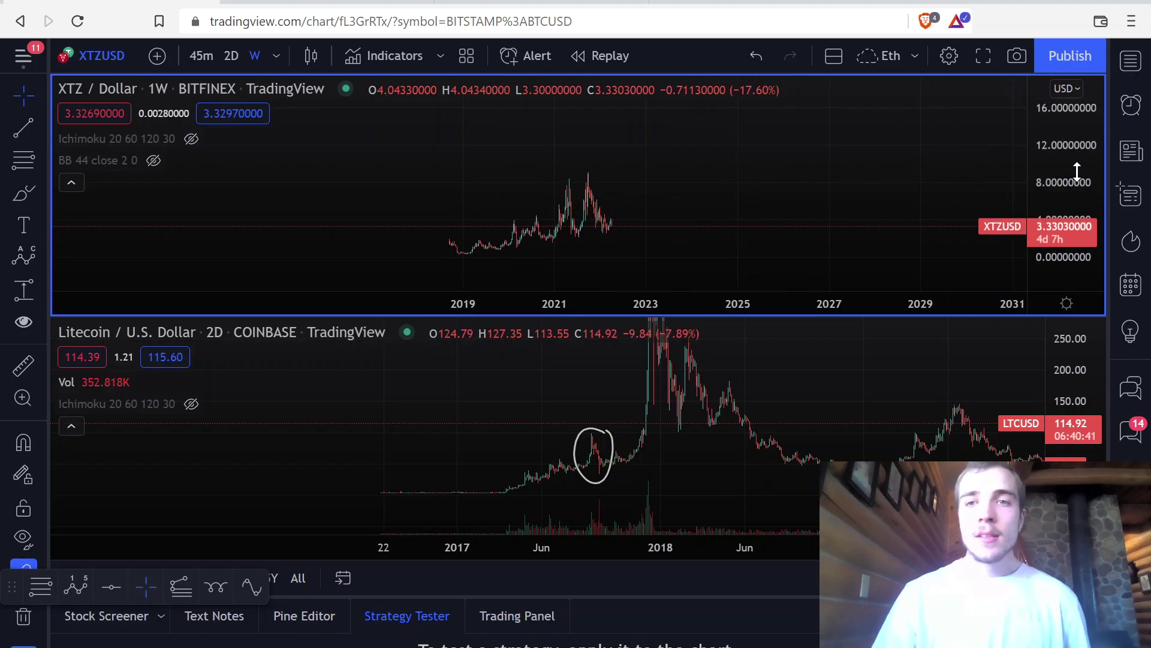
pyautogui.click(615, 448)
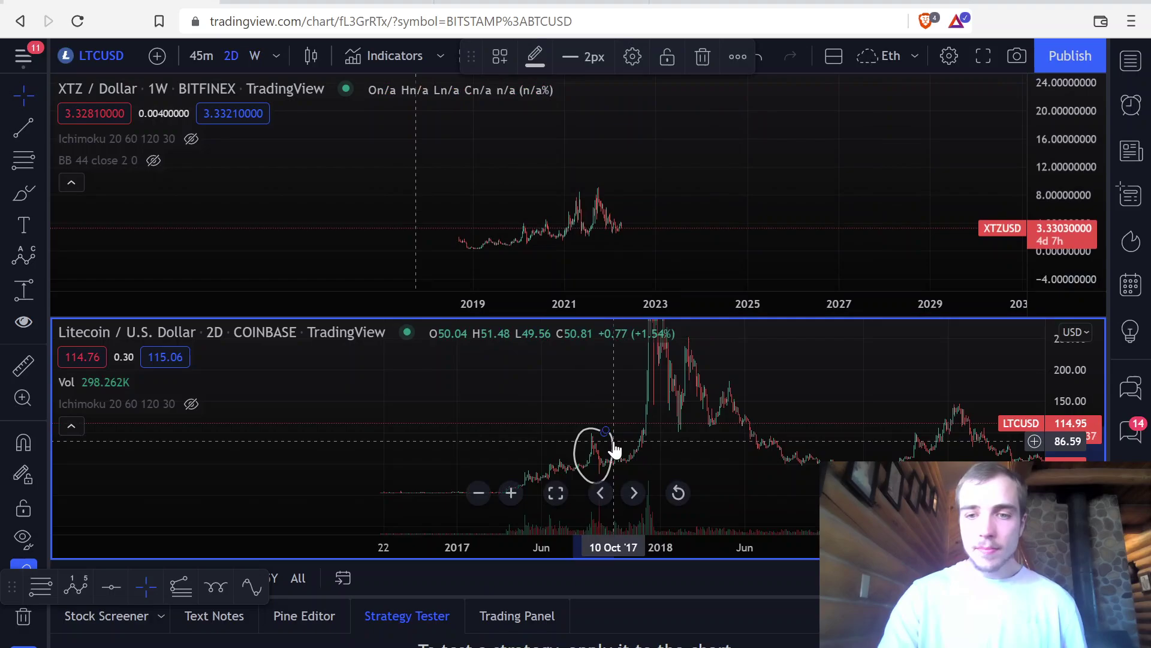
# Step: Add a text label above the XTZ price history reading "fractals" and, after a blank line, "market cycles"
pyautogui.click(24, 237)
pyautogui.click(483, 146)
pyautogui.write('frac')
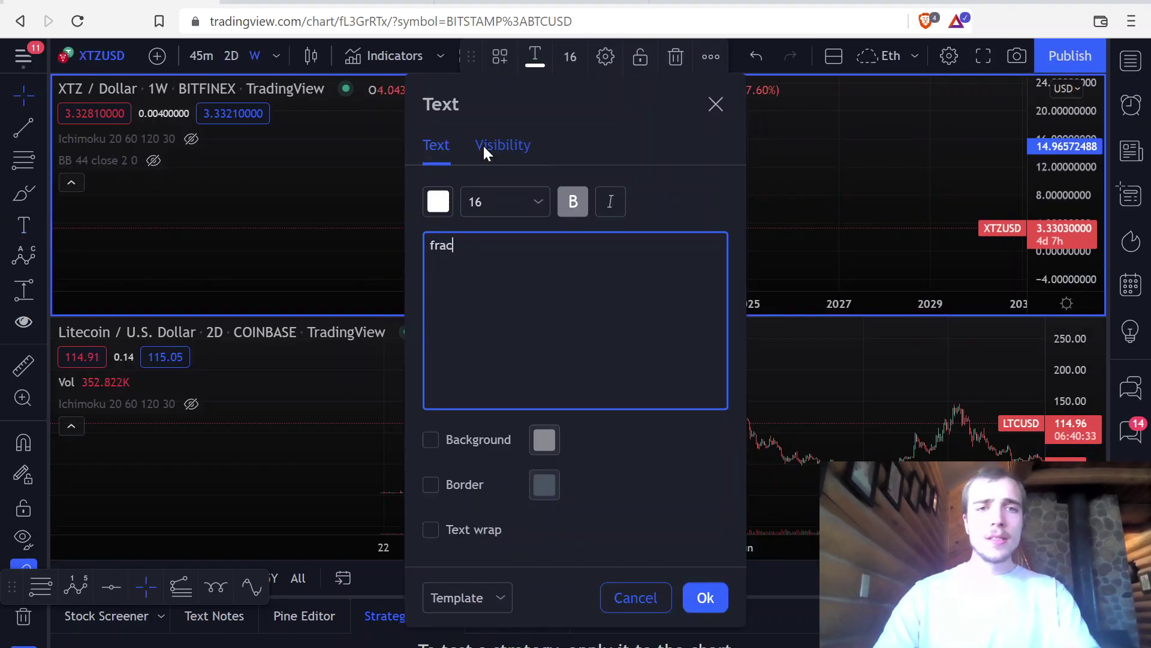
pyautogui.write('tla')
pyautogui.press('BackSpace')
pyautogui.press('BackSpace')
pyautogui.write('als')
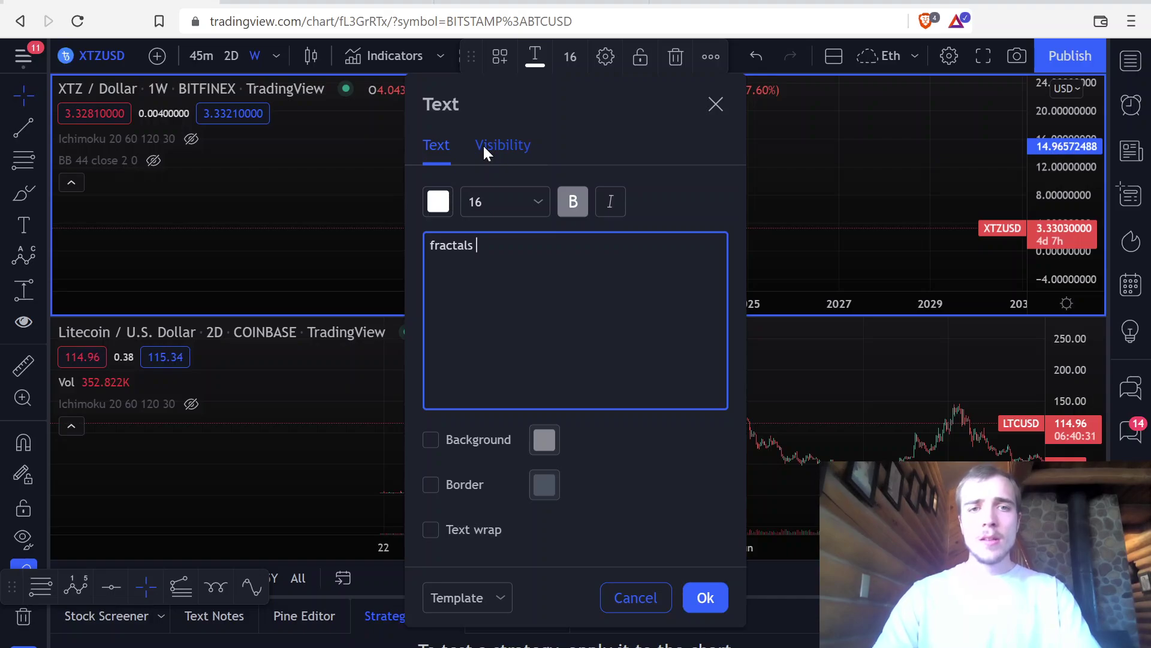
pyautogui.press('Return')
pyautogui.press('Return')
pyautogui.write('market ')
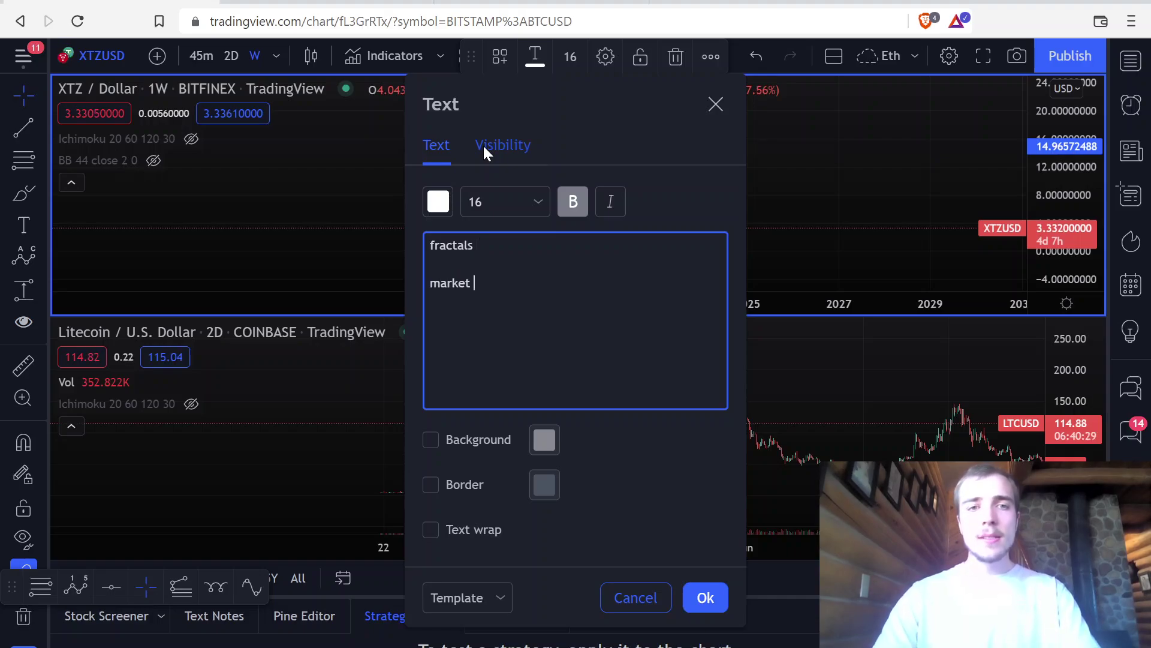
pyautogui.write('cycles')
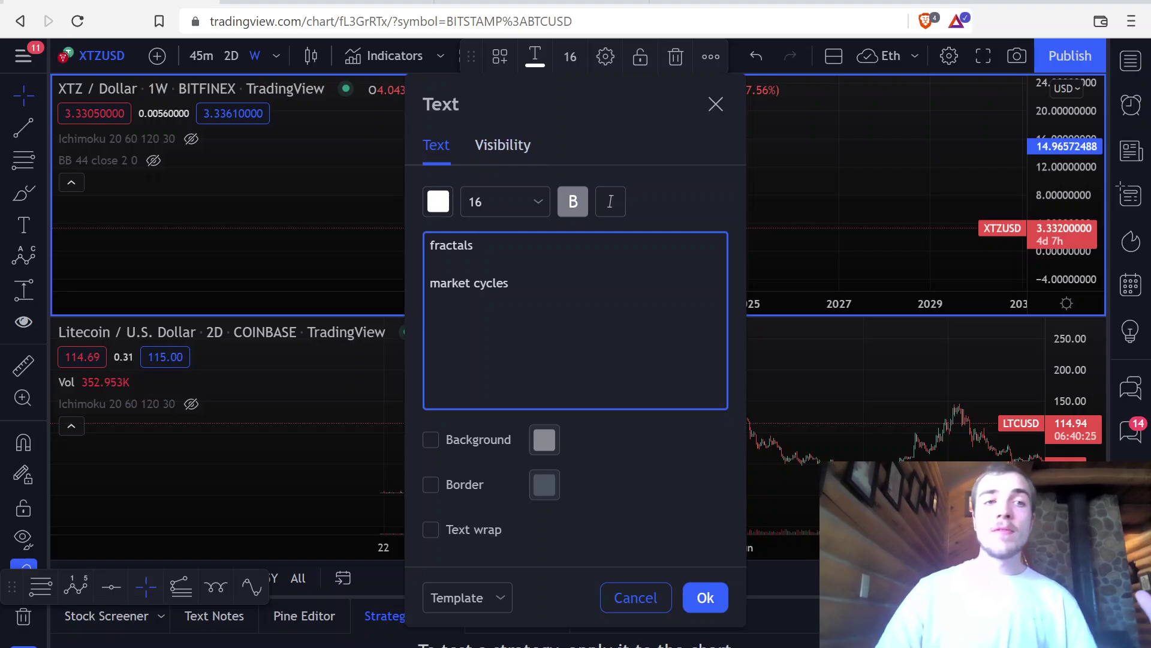
pyautogui.click(705, 598)
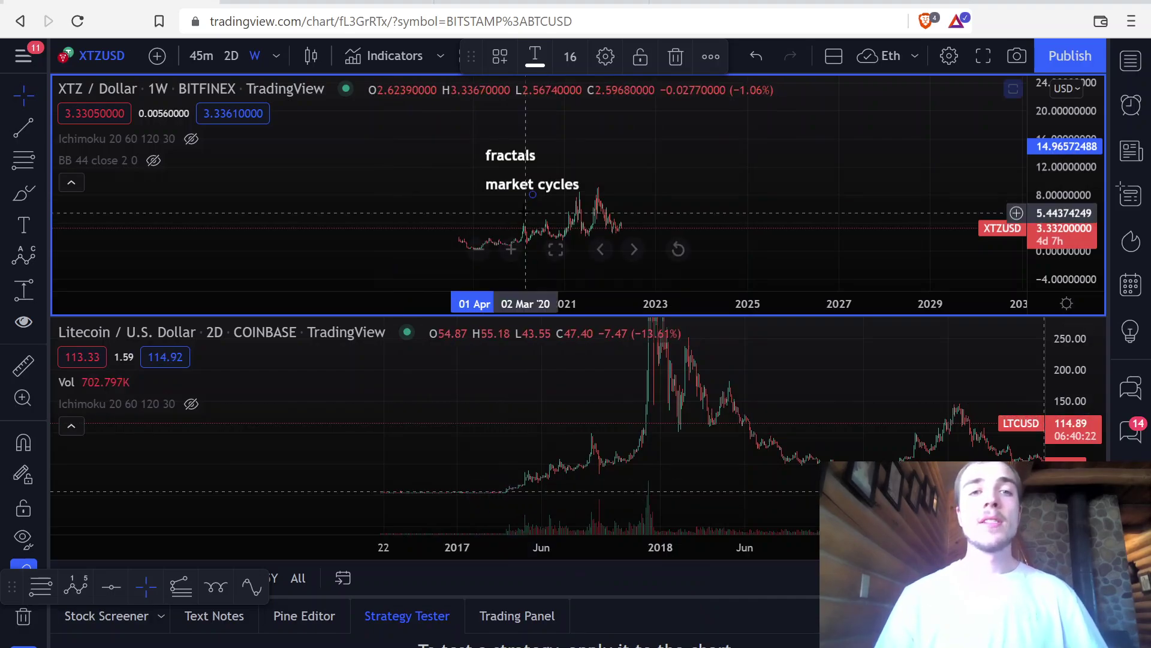
# Step: Move the "fractals / market cycles" label into the empty area after the XTZ prices, around 2026, and delete it
pyautogui.moveTo(515, 163); pyautogui.dragTo(801, 142)
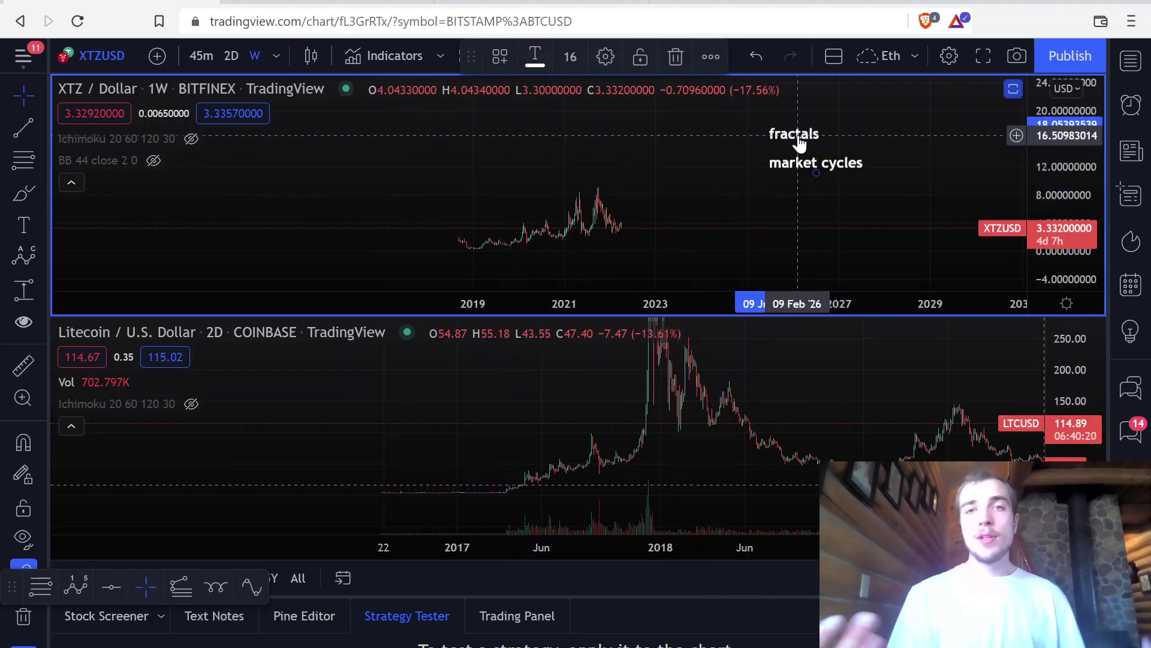
pyautogui.press('Delete')
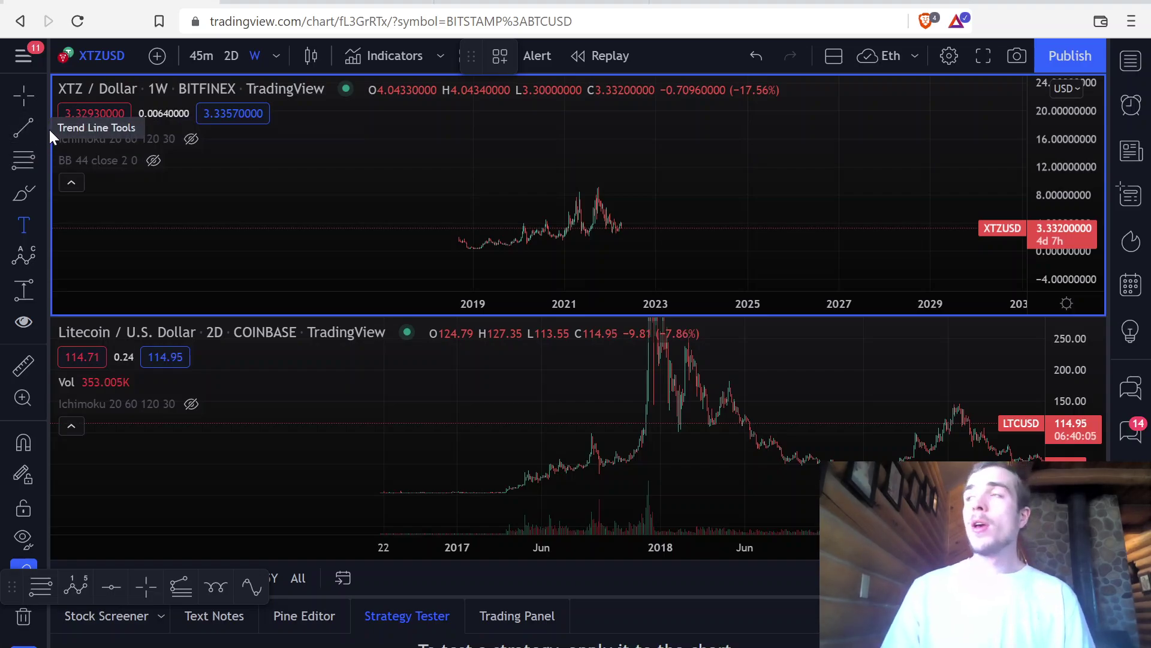
# Step: Circle XTZ's first 2021 peak and Litecoin's local peak from about September 2017 with the Brush
pyautogui.click(20, 195)
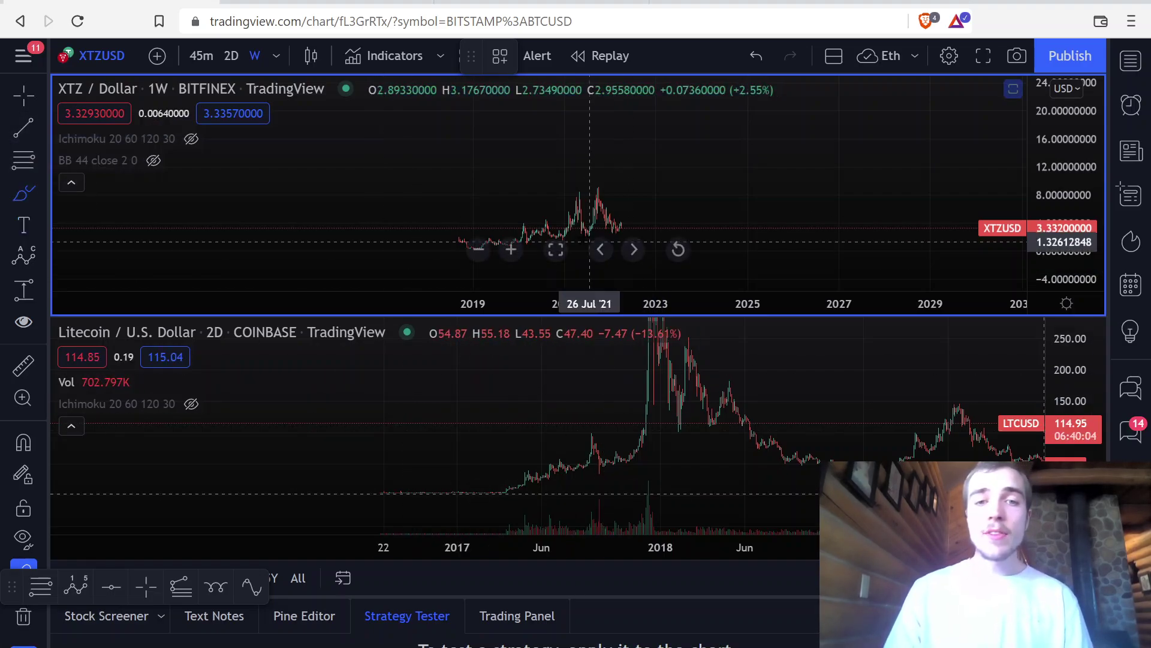
pyautogui.moveTo(580, 191); pyautogui.dragTo(590, 207)
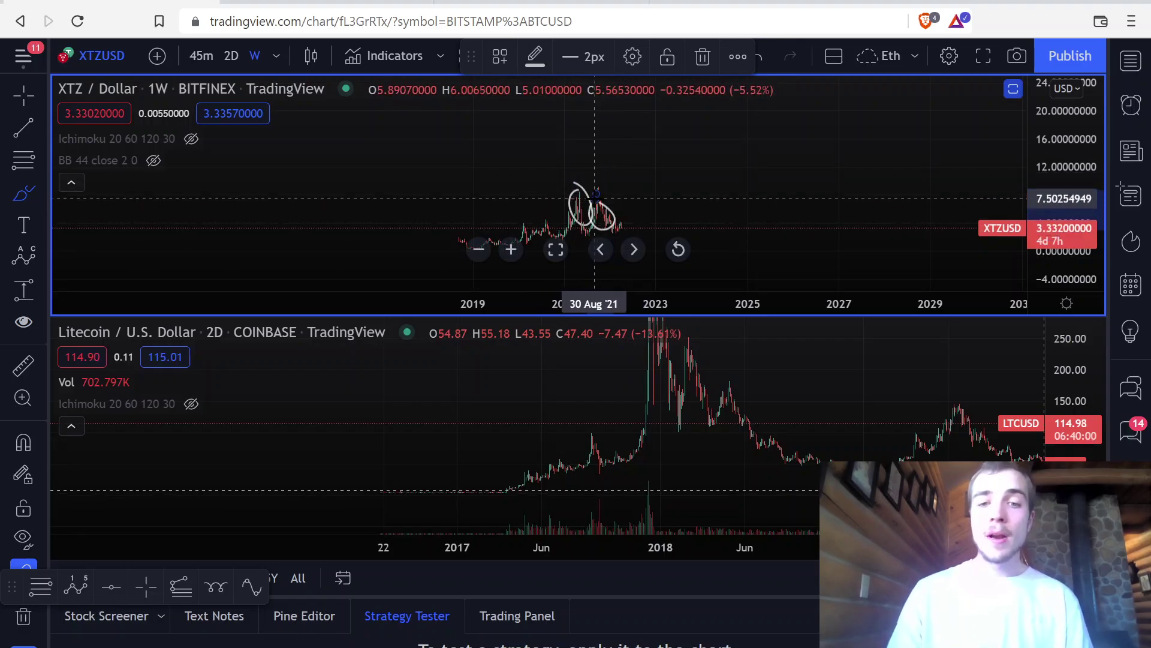
pyautogui.moveTo(591, 431)
pyautogui.mouseDown()
pyautogui.moveTo(597, 465)
pyautogui.moveTo(606, 459)
pyautogui.moveTo(589, 429)
pyautogui.mouseUp()
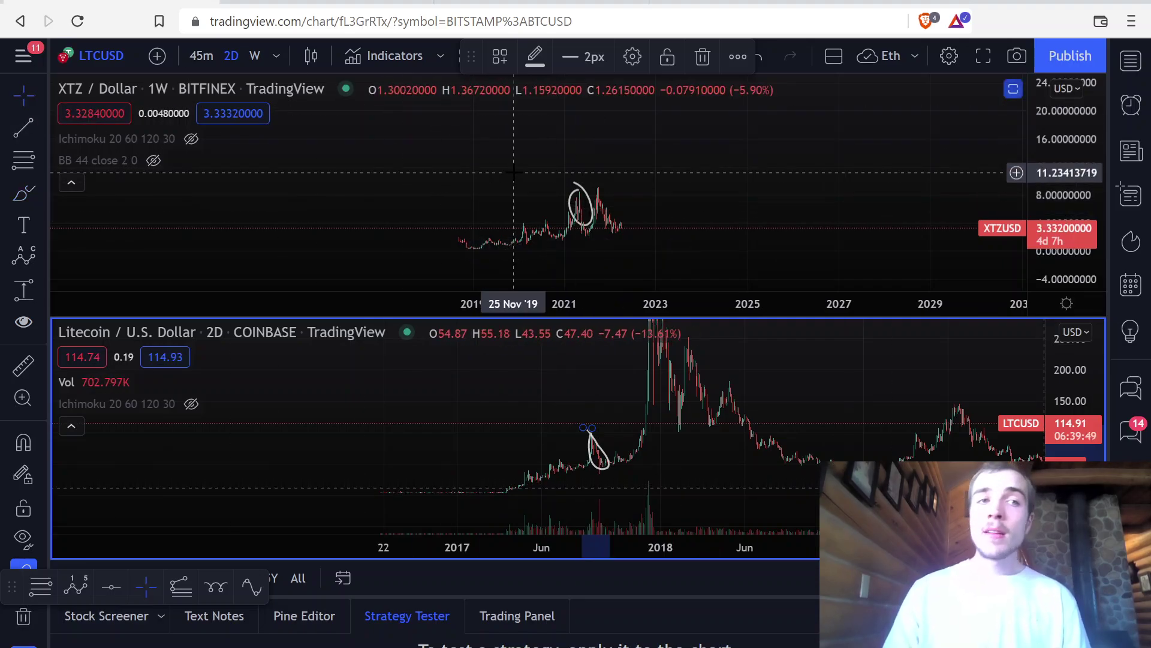
# Step: Delete the Brush circles from both the XTZ and the Litecoin charts
pyautogui.click(583, 191)
pyautogui.press('Delete')
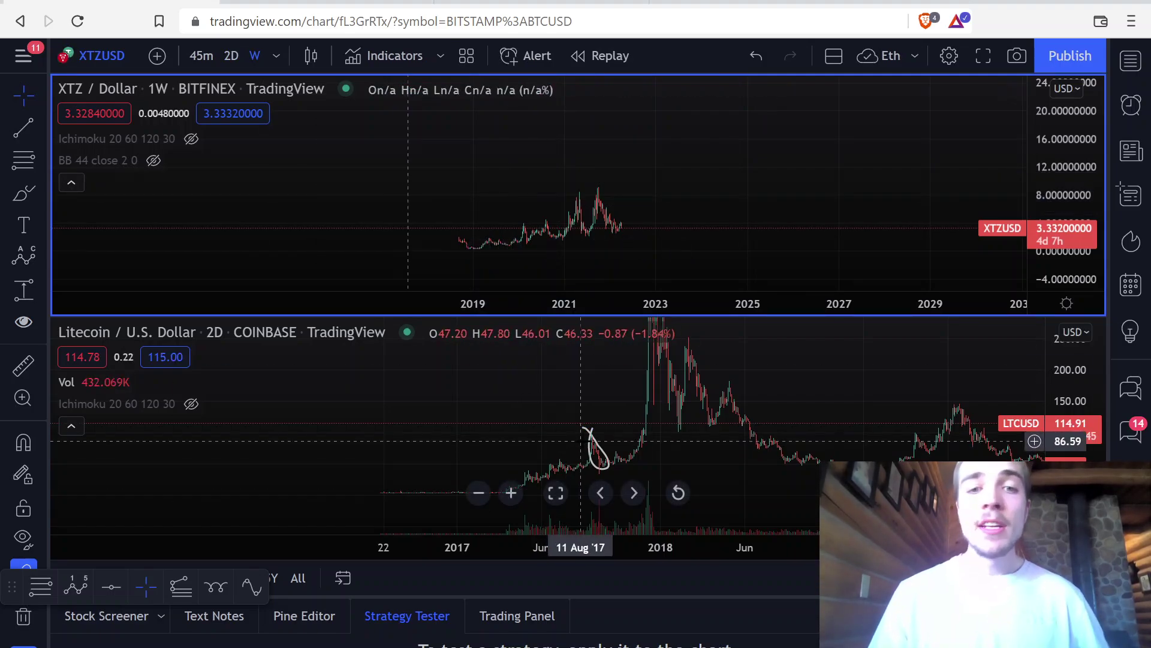
pyautogui.click(594, 442)
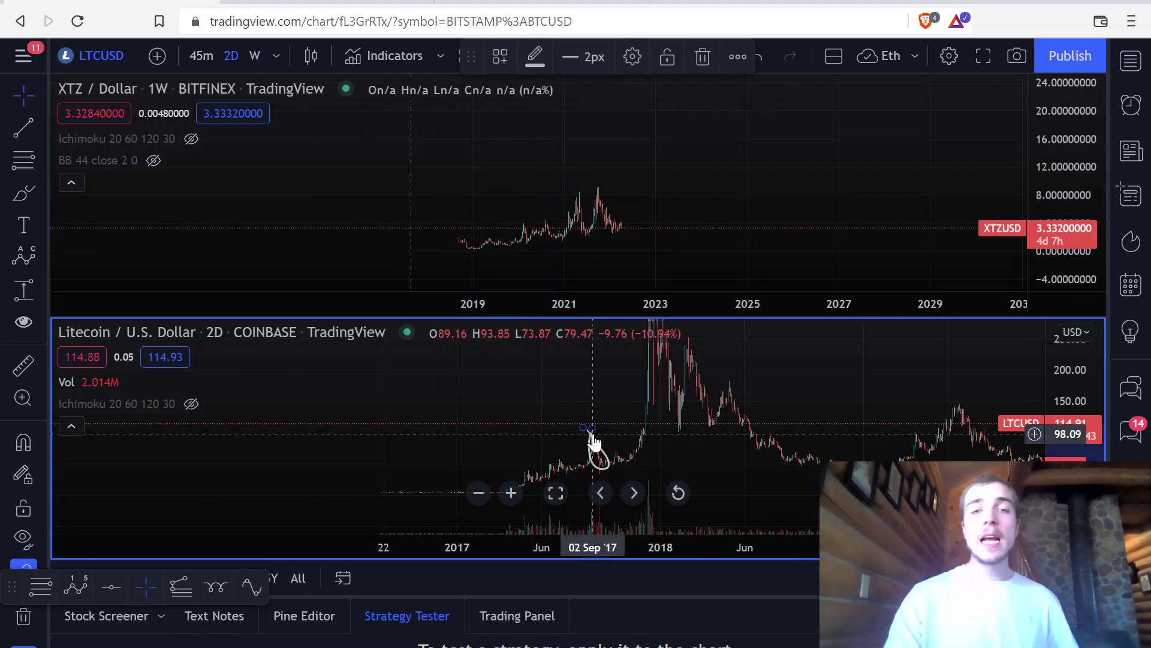
pyautogui.press('Delete')
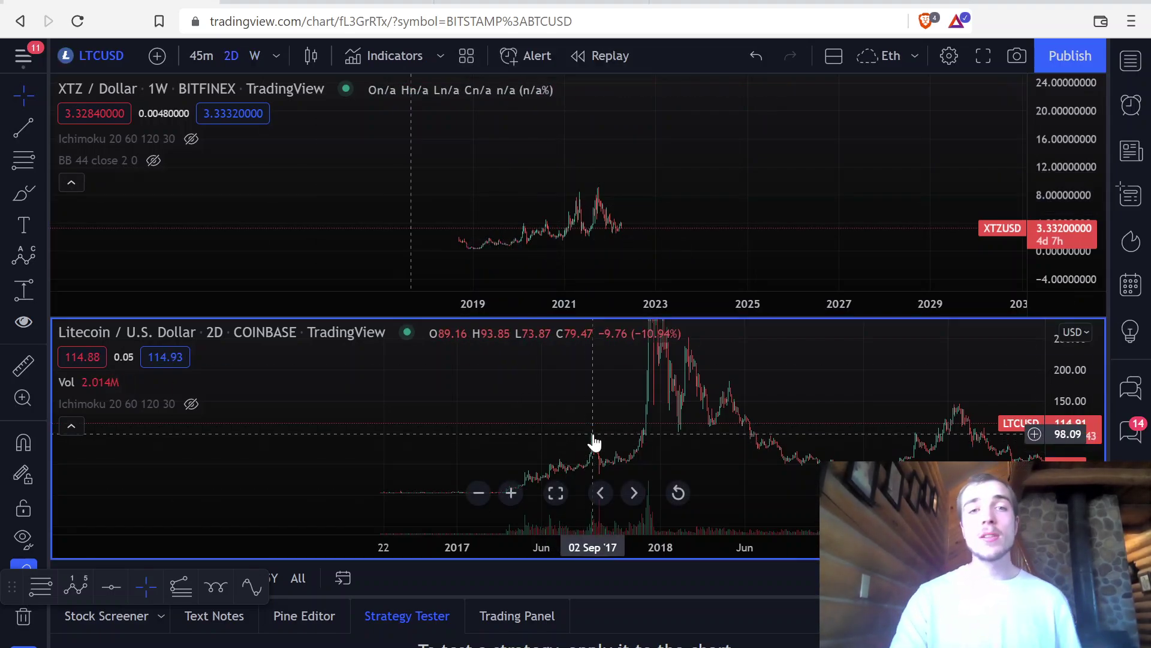
# Step: Add the Volume indicator in its own pane beneath the weekly XTZ prices
pyautogui.click(312, 176)
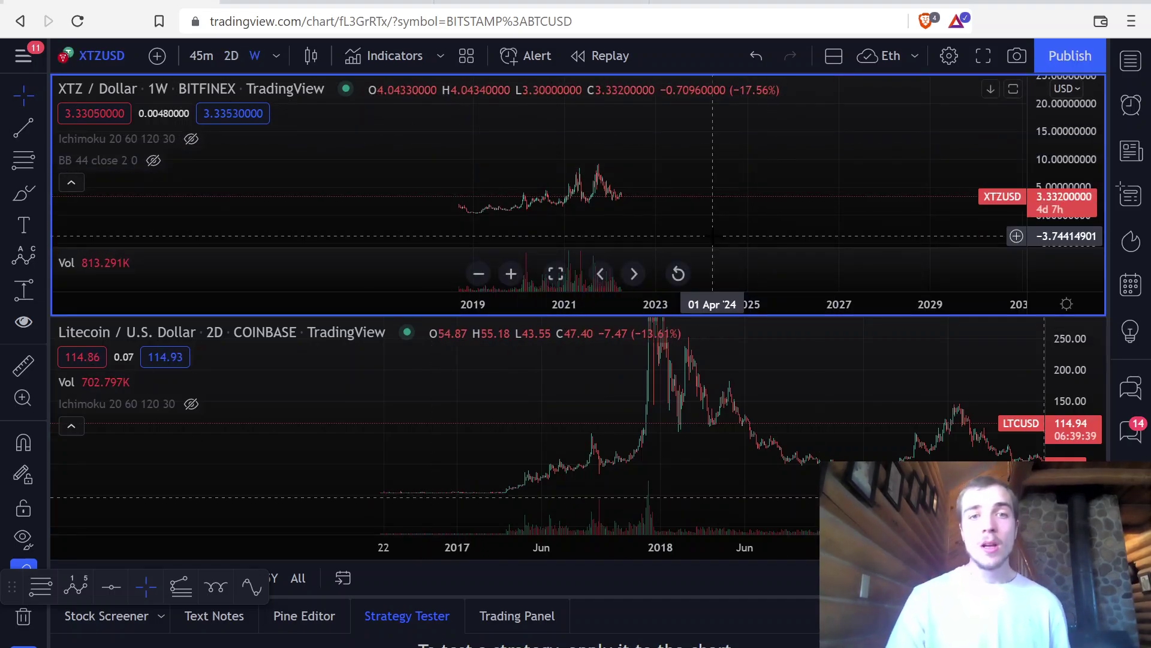
pyautogui.moveTo(118, 157)
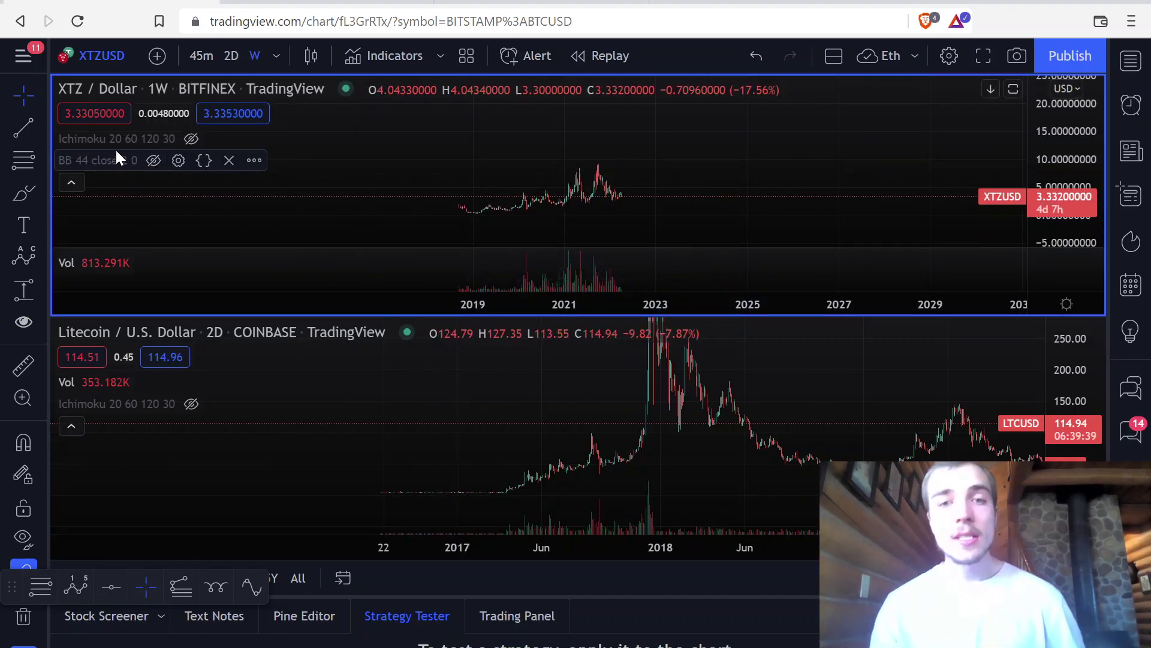
# Step: Draw rising trend lines above the volume bars, on XTZ from about late 2018 to late 2021 and on Litecoin from March to December 2017
pyautogui.click(22, 131)
pyautogui.scroll(-2, 581, 252)
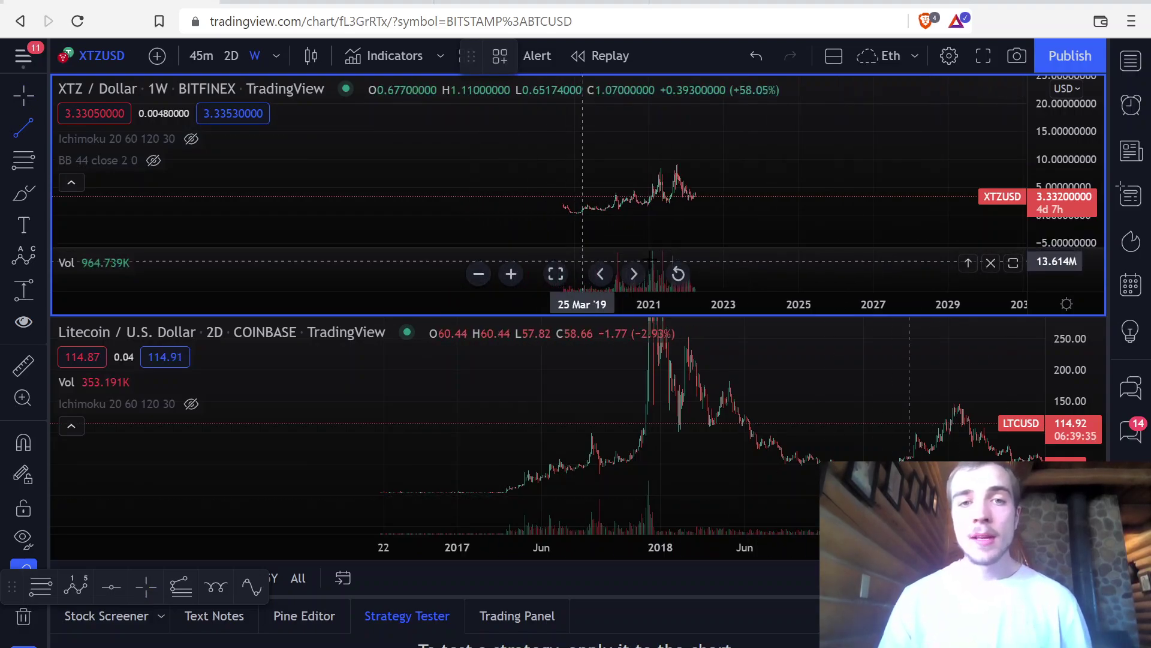
pyautogui.scroll(2, 586, 294)
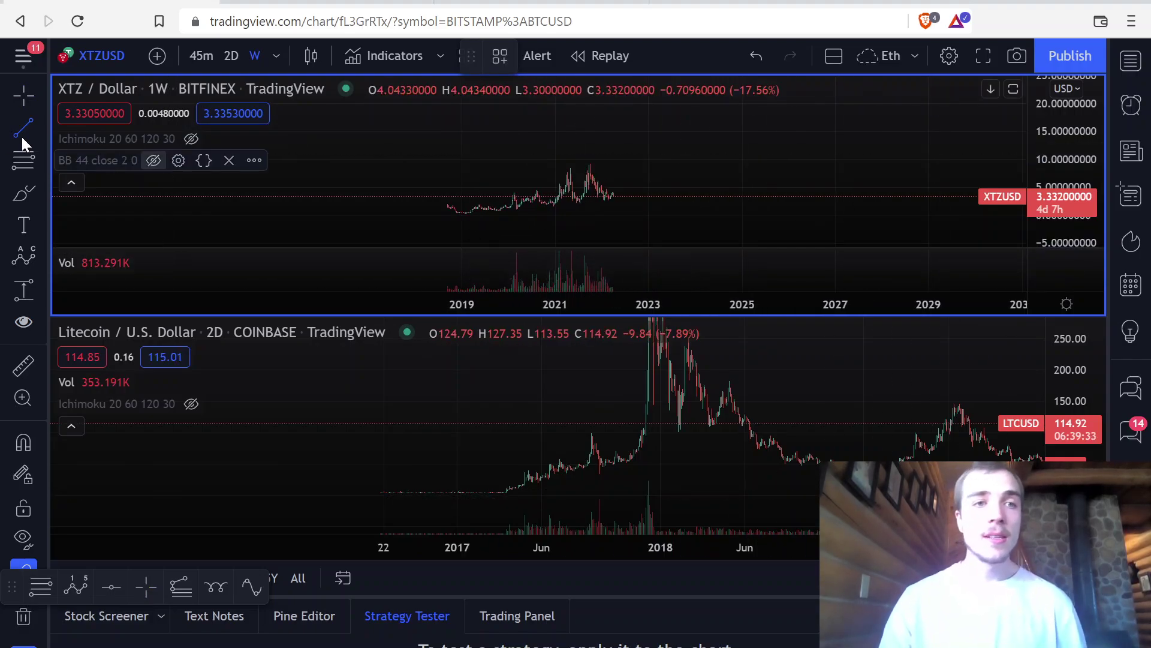
pyautogui.moveTo(454, 268); pyautogui.dragTo(596, 256)
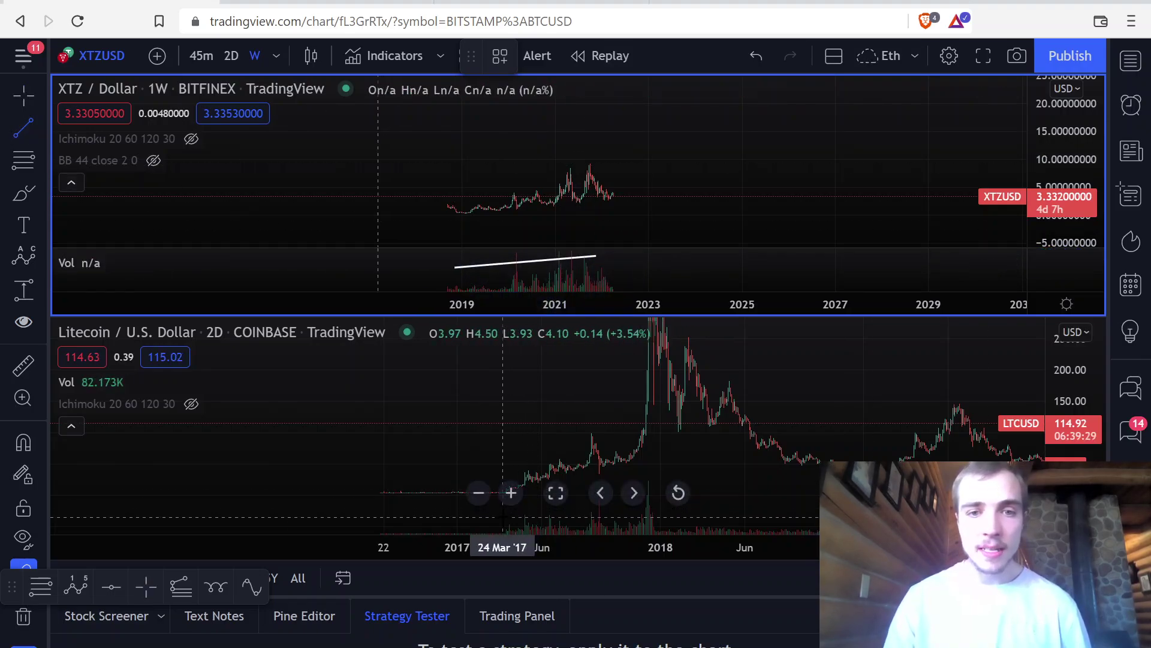
pyautogui.moveTo(504, 514); pyautogui.dragTo(660, 484)
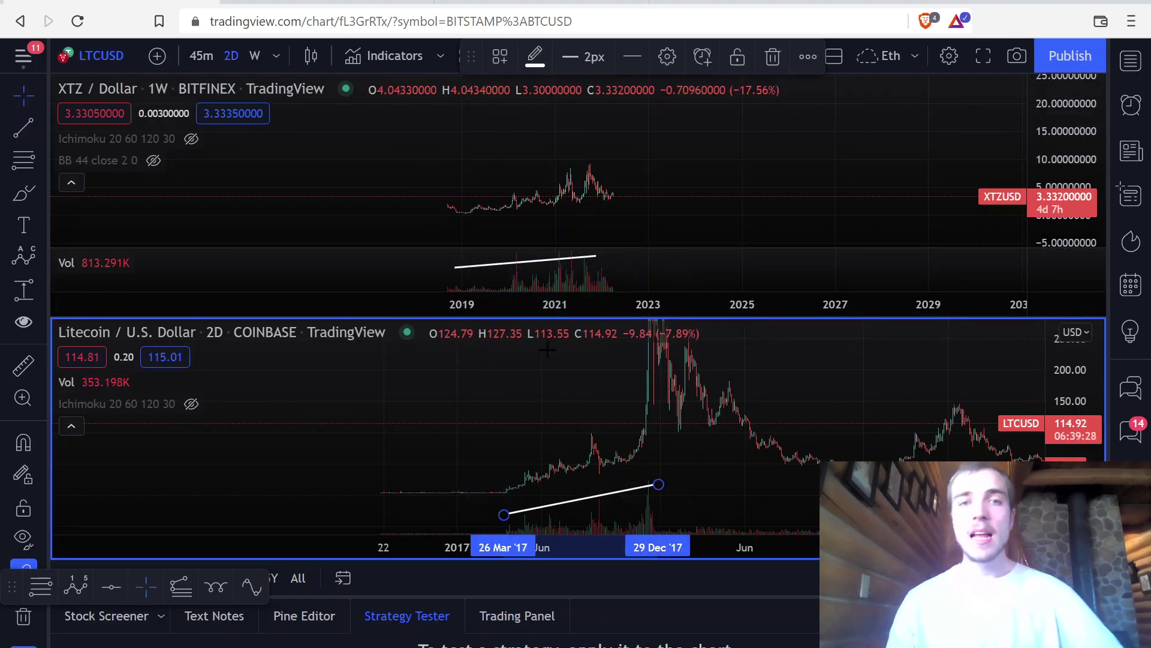
pyautogui.click(532, 444)
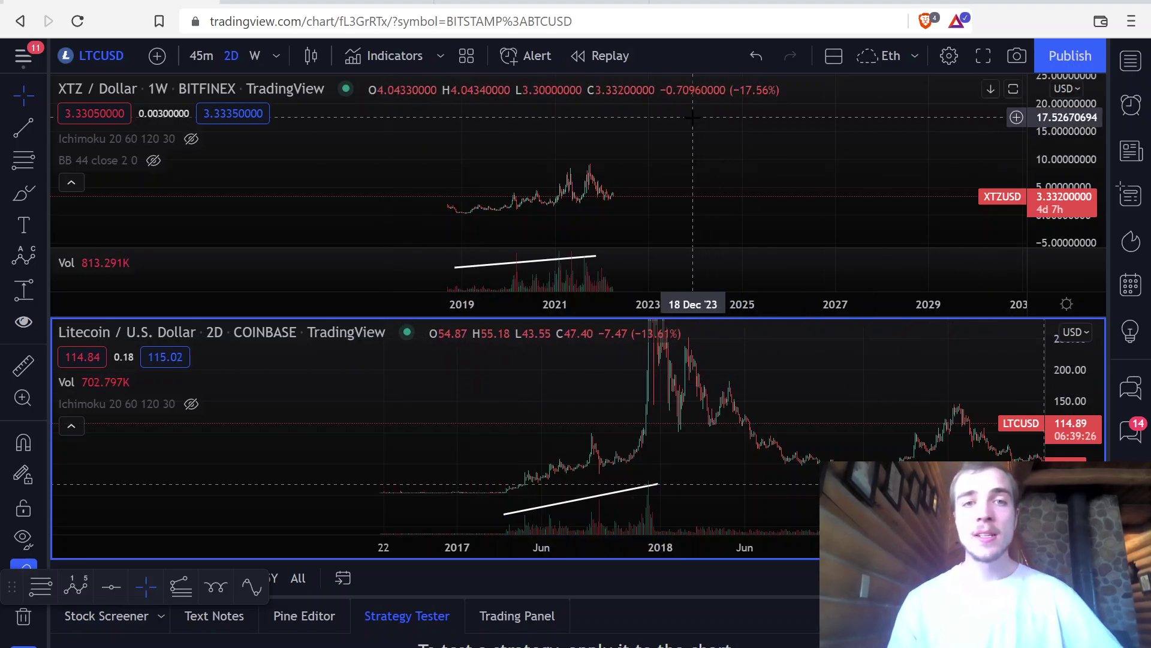
# Step: Draw rising trend lines on Litecoin, above prices from about April to September 2017 and below them from about May to November 2017
pyautogui.moveTo(528, 154); pyautogui.dragTo(556, 153)
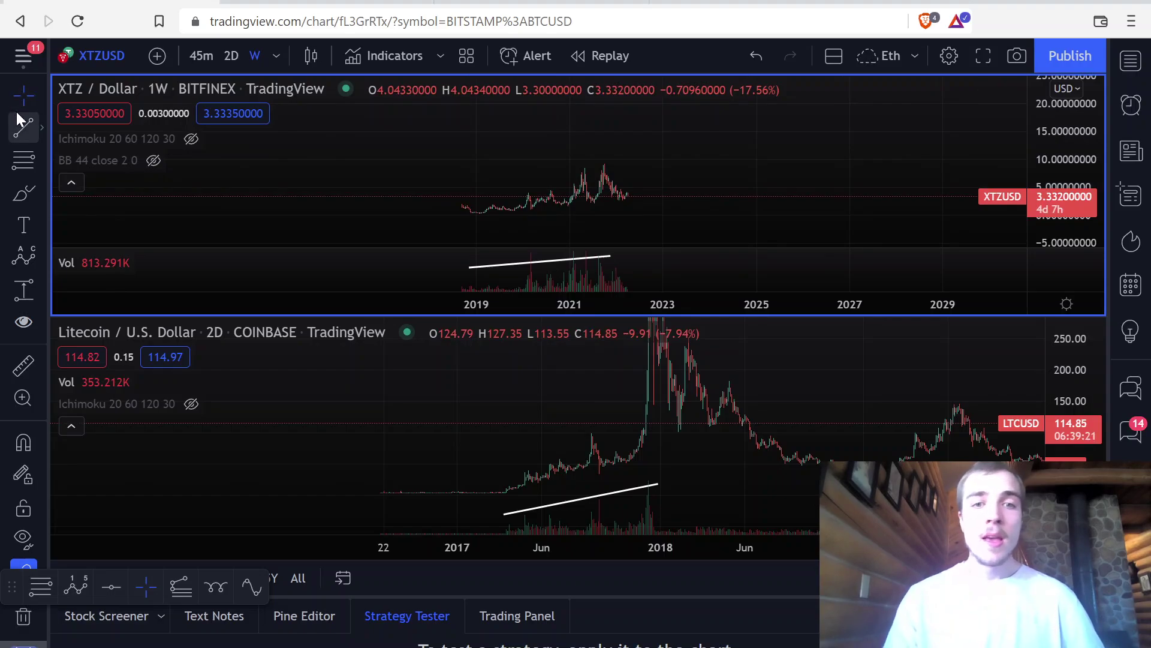
pyautogui.click(511, 477)
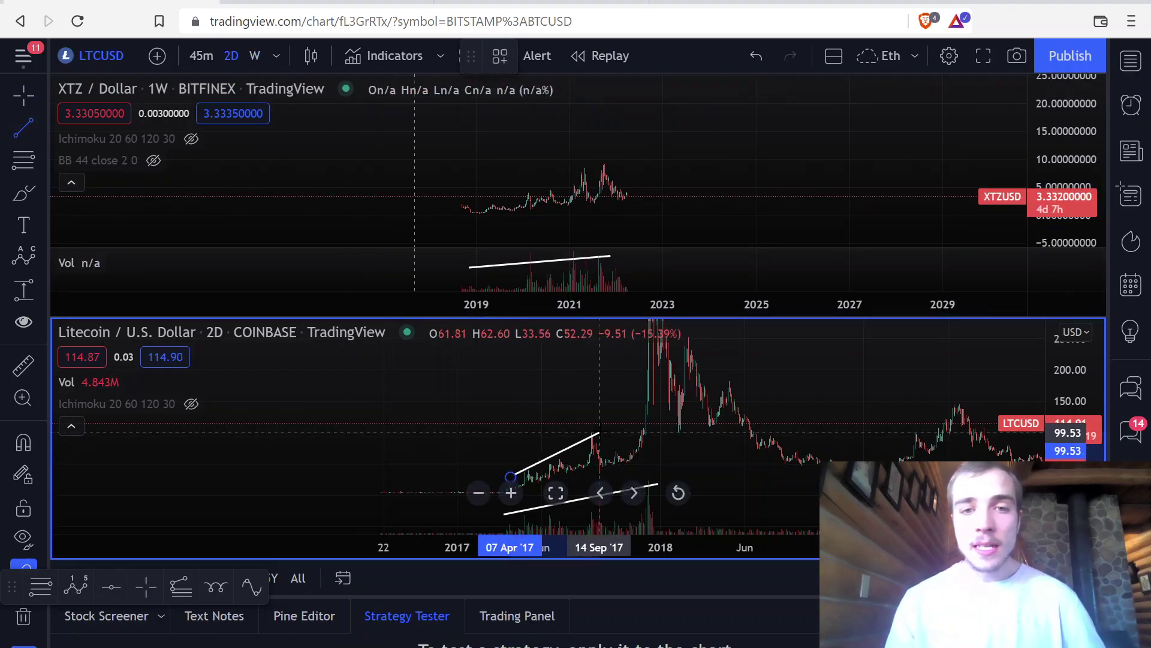
pyautogui.click(601, 431)
pyautogui.click(18, 133)
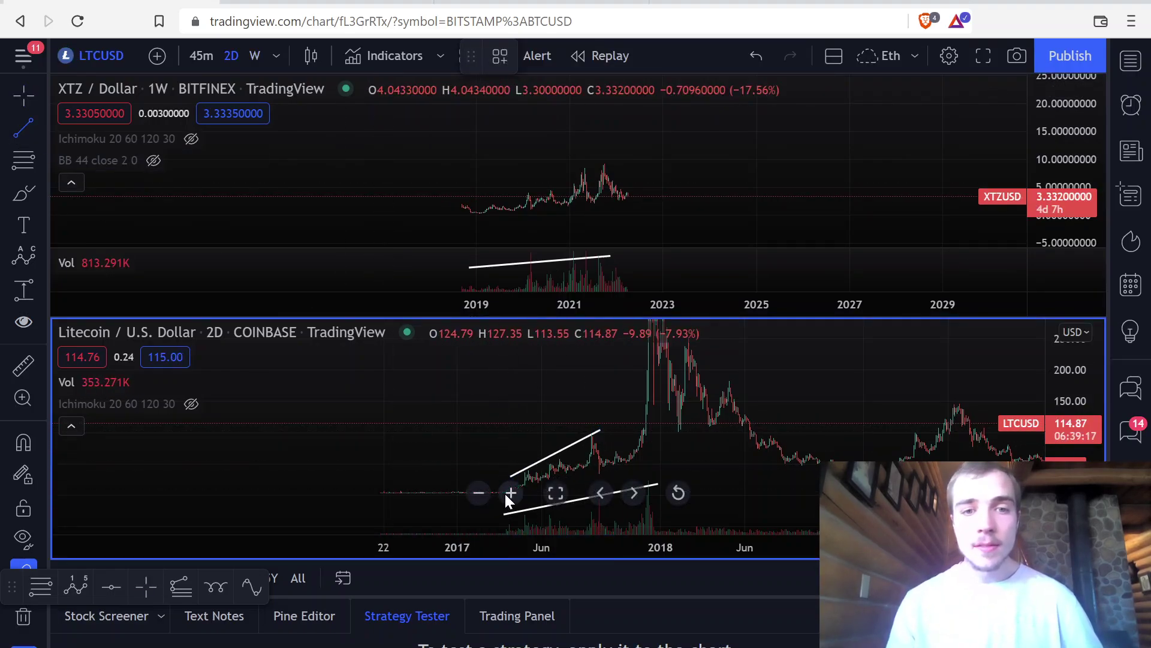
pyautogui.click(529, 485)
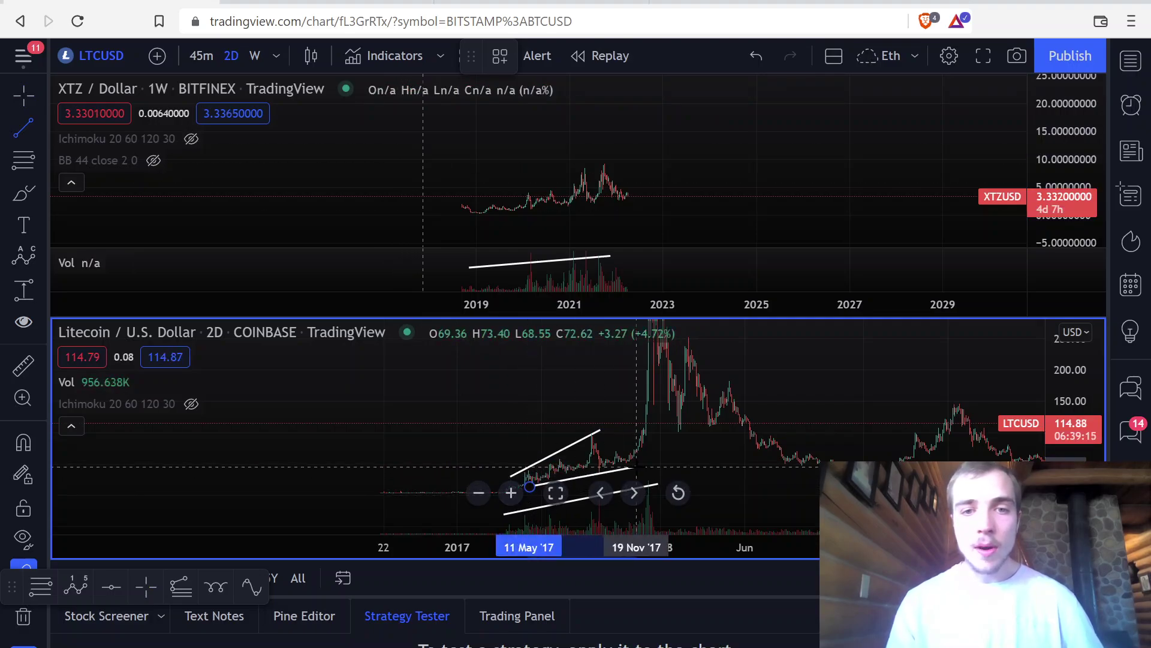
pyautogui.click(637, 465)
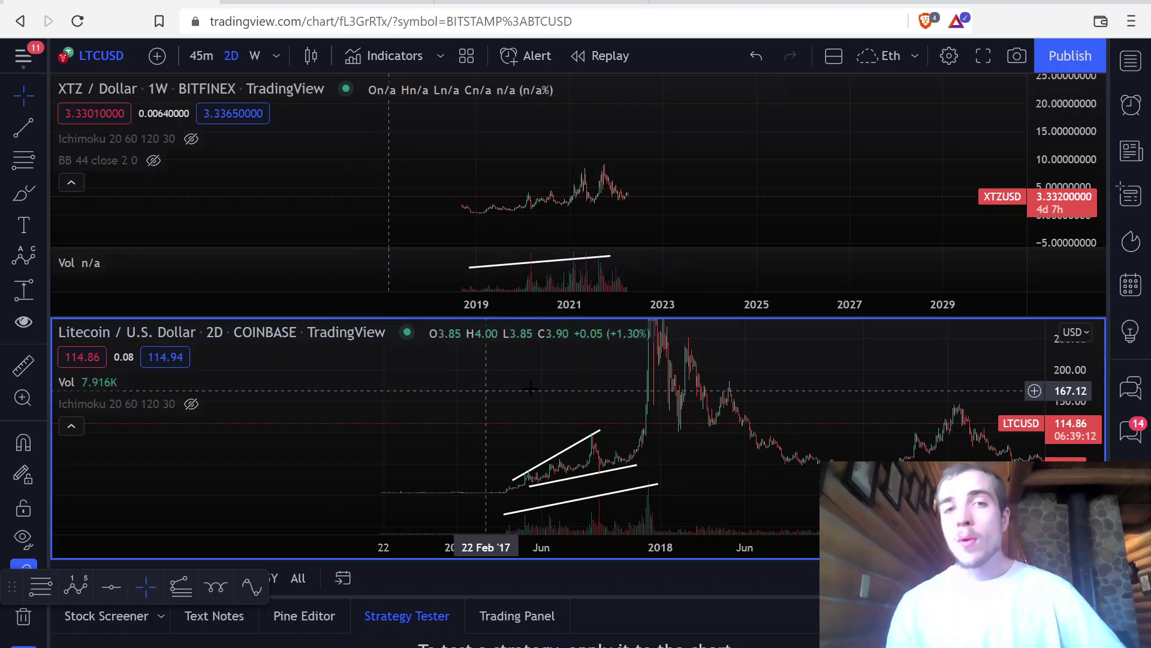
# Step: Draw rising trend lines on XTZ, above prices from about January 2019 to August 2021 and below them from early 2019 to spring 2022
pyautogui.click(23, 127)
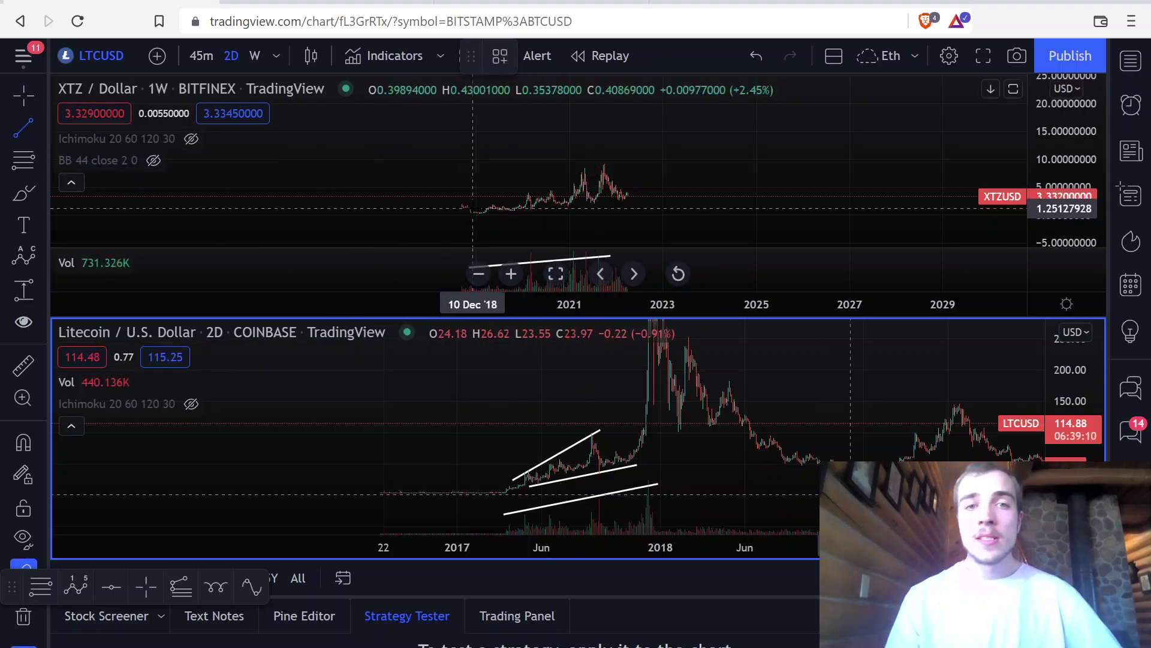
pyautogui.click(480, 210)
pyautogui.click(603, 165)
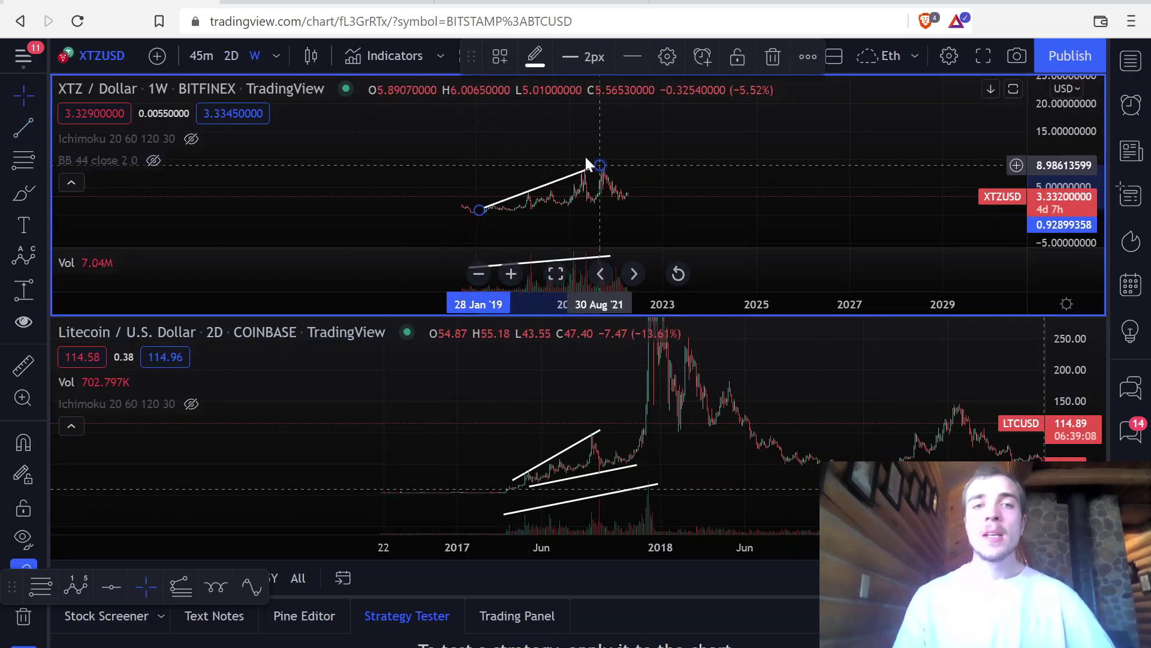
pyautogui.click(488, 214)
pyautogui.click(628, 204)
pyautogui.click(505, 108)
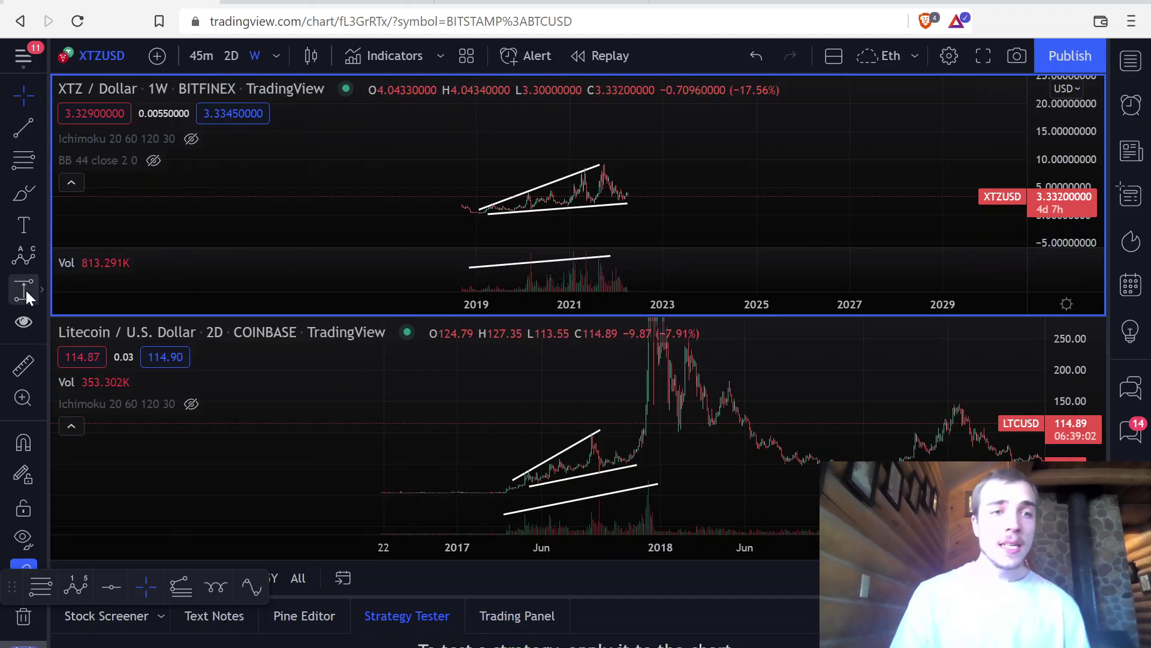
# Step: Draw a steep upward Brush curve from XTZ's latest price to about 35 USD at the start of 2023
pyautogui.click(19, 191)
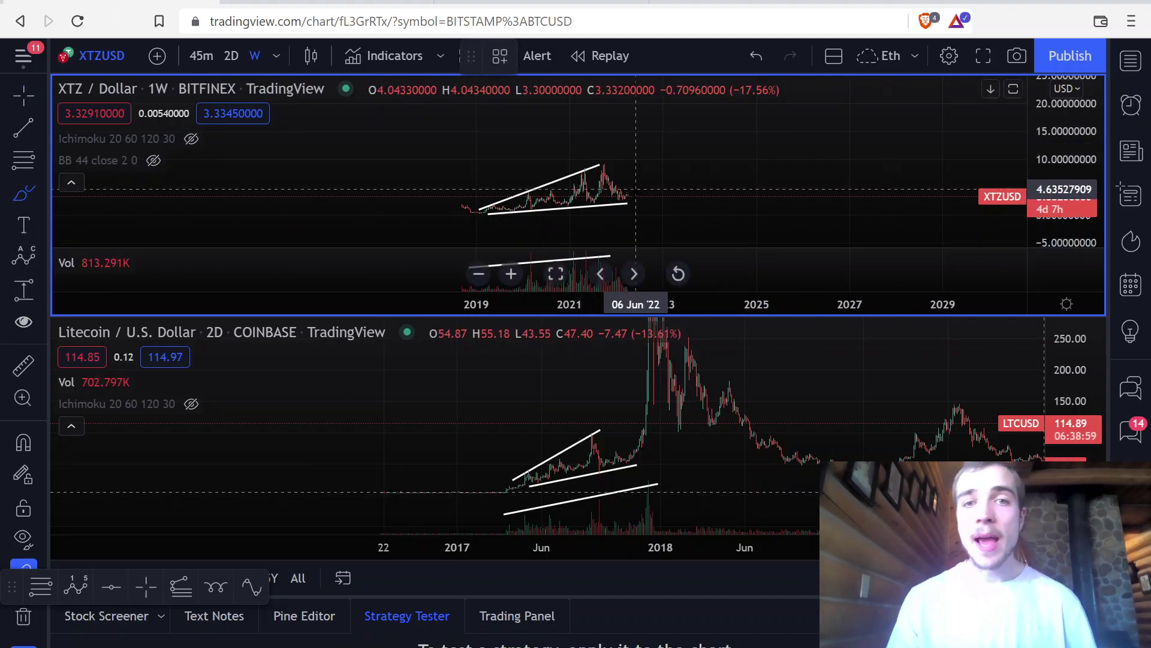
pyautogui.moveTo(625, 197); pyautogui.dragTo(678, 73)
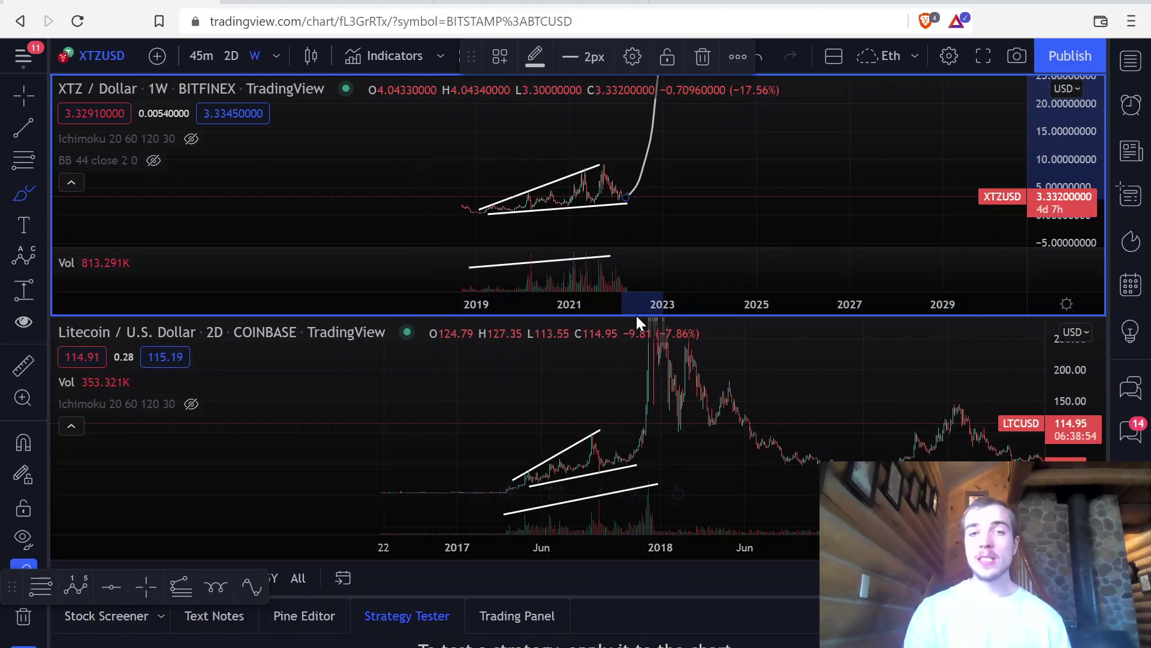
pyautogui.moveTo(1069, 388); pyautogui.dragTo(1067, 456)
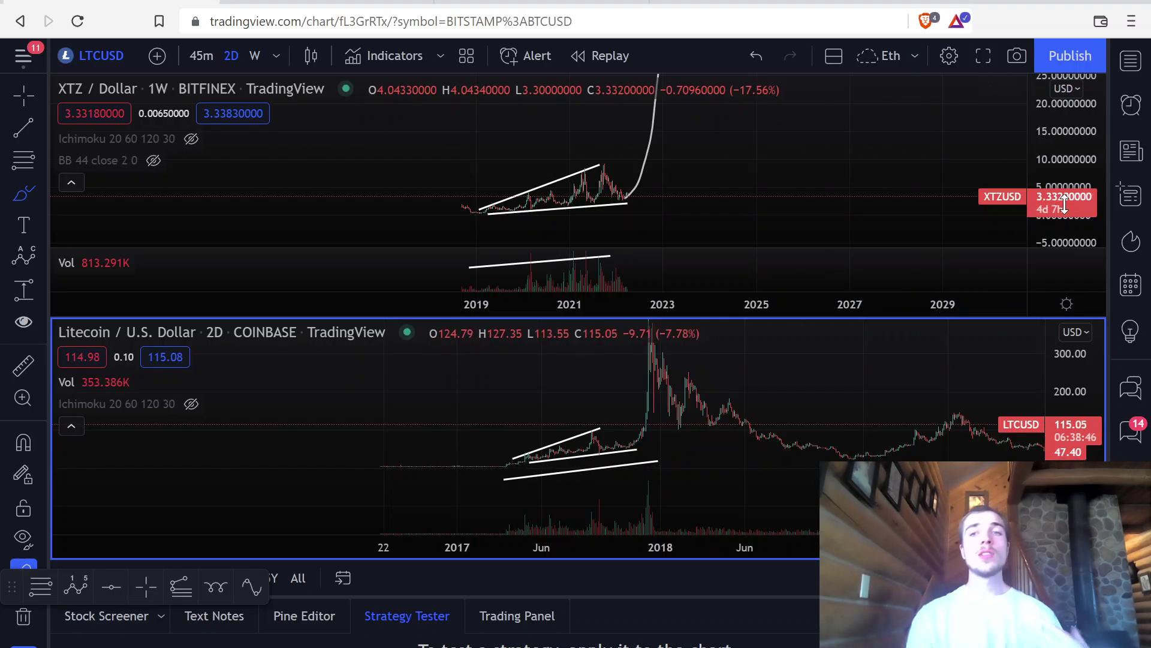
pyautogui.moveTo(1062, 189); pyautogui.dragTo(1051, 213)
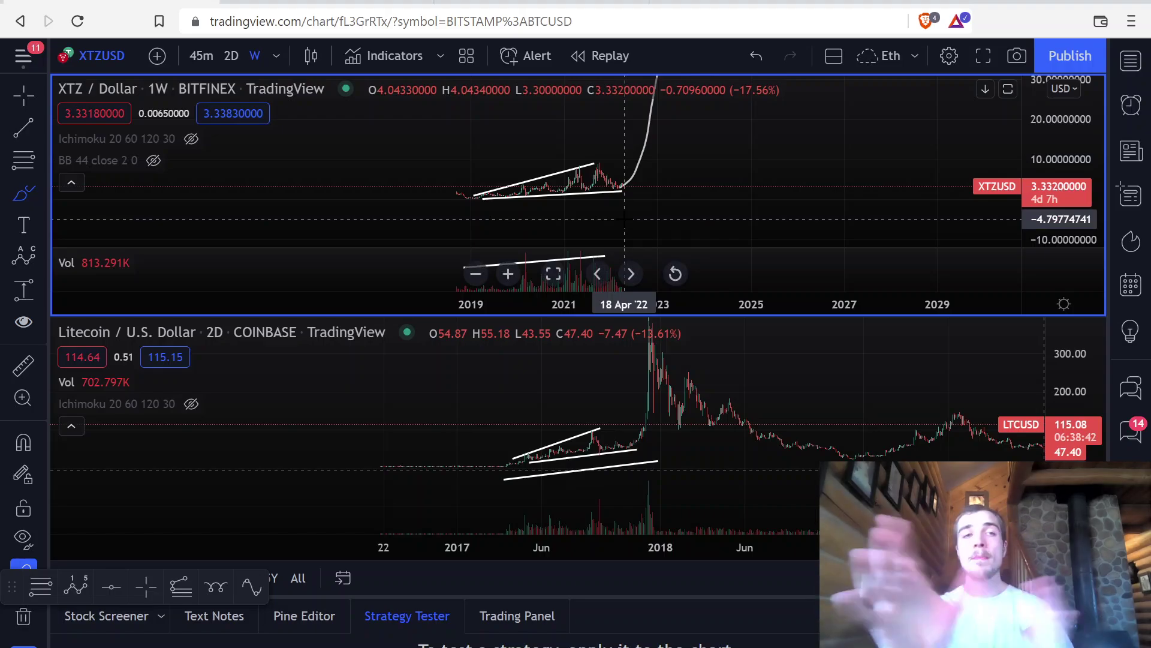
pyautogui.moveTo(1063, 174); pyautogui.dragTo(1050, 214)
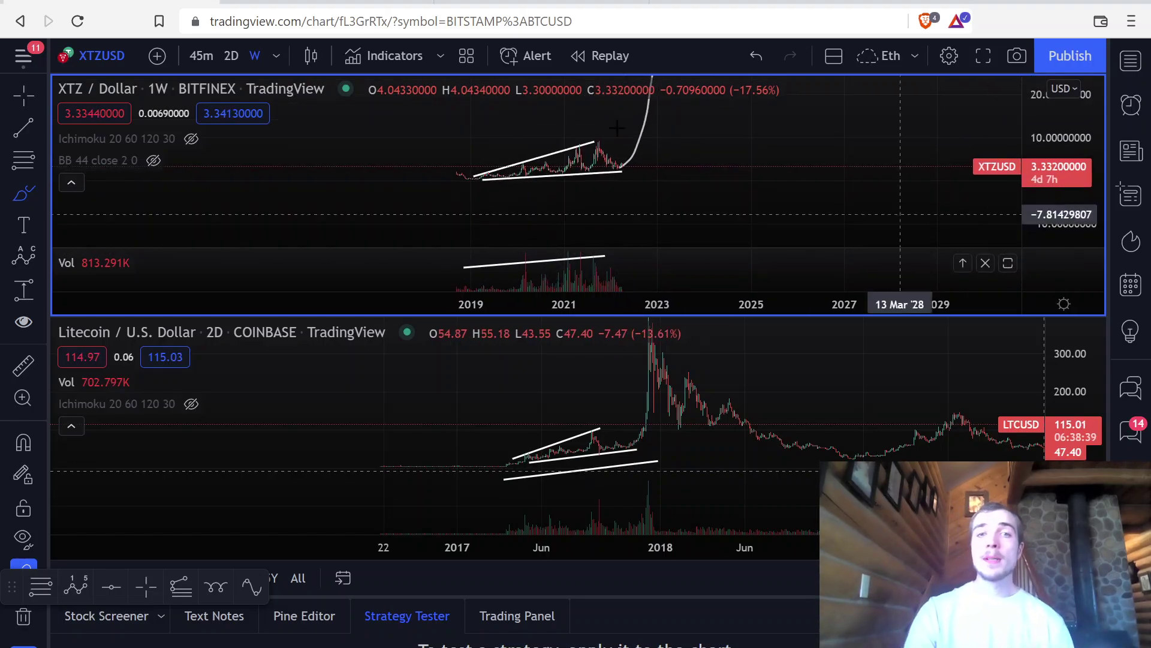
pyautogui.click(24, 96)
pyautogui.moveTo(554, 145); pyautogui.dragTo(543, 174)
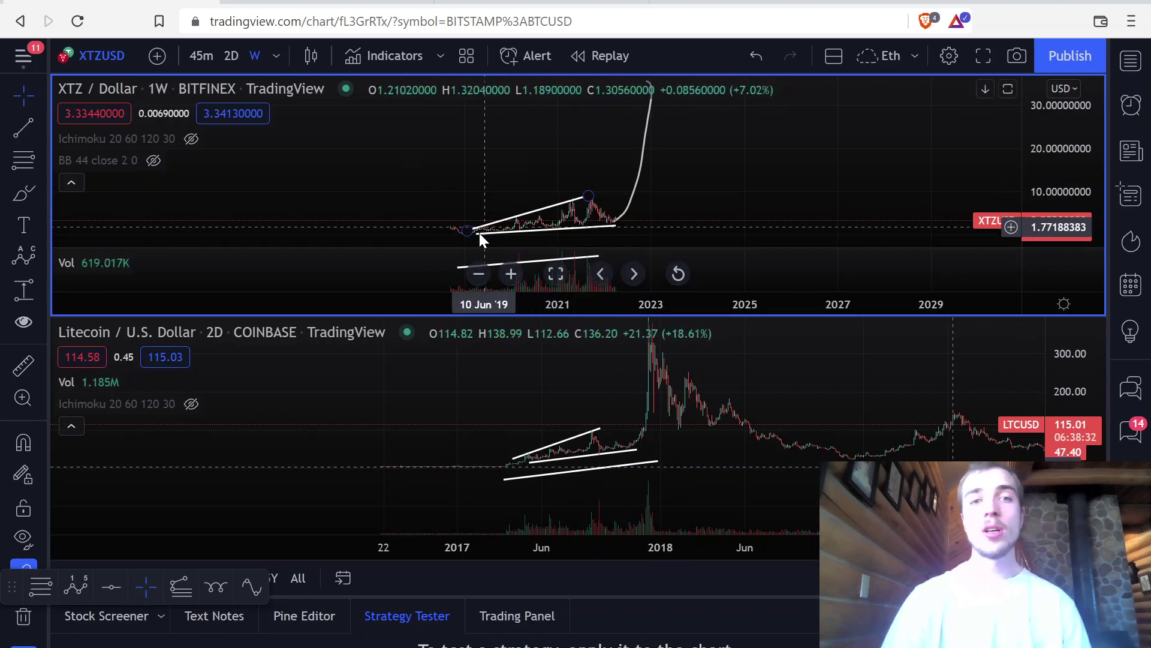
# Step: Circle the XTZ wedge and the matching Litecoin area with the Brush, and delete both circles
pyautogui.click(25, 203)
pyautogui.moveTo(557, 178); pyautogui.dragTo(529, 181)
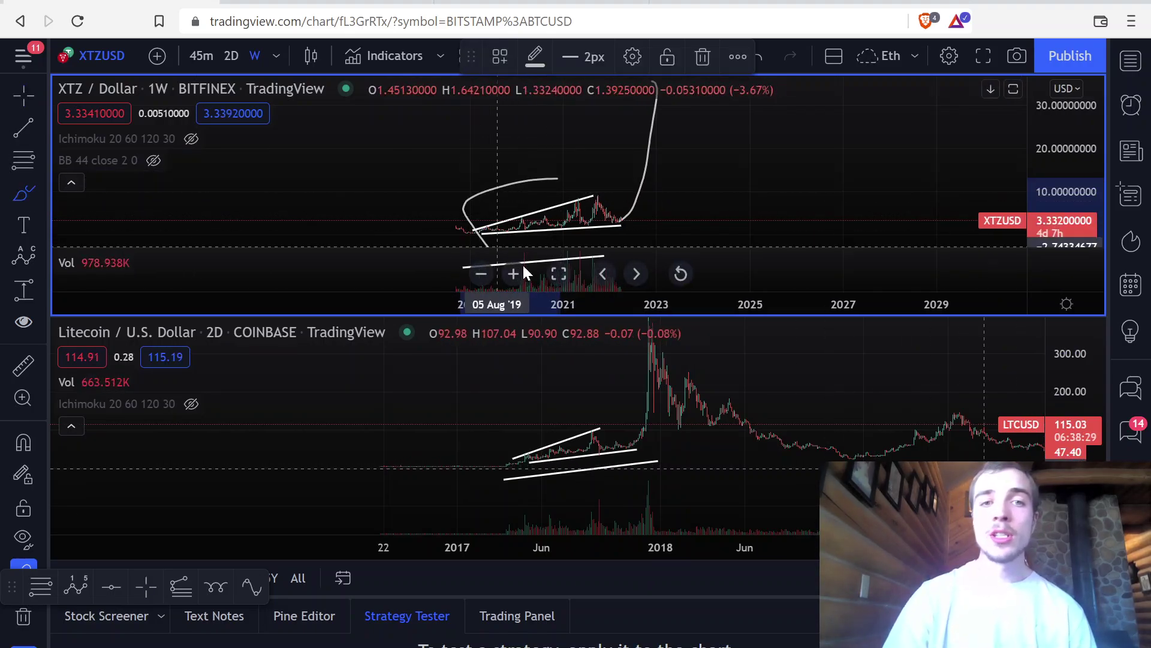
pyautogui.press('Delete')
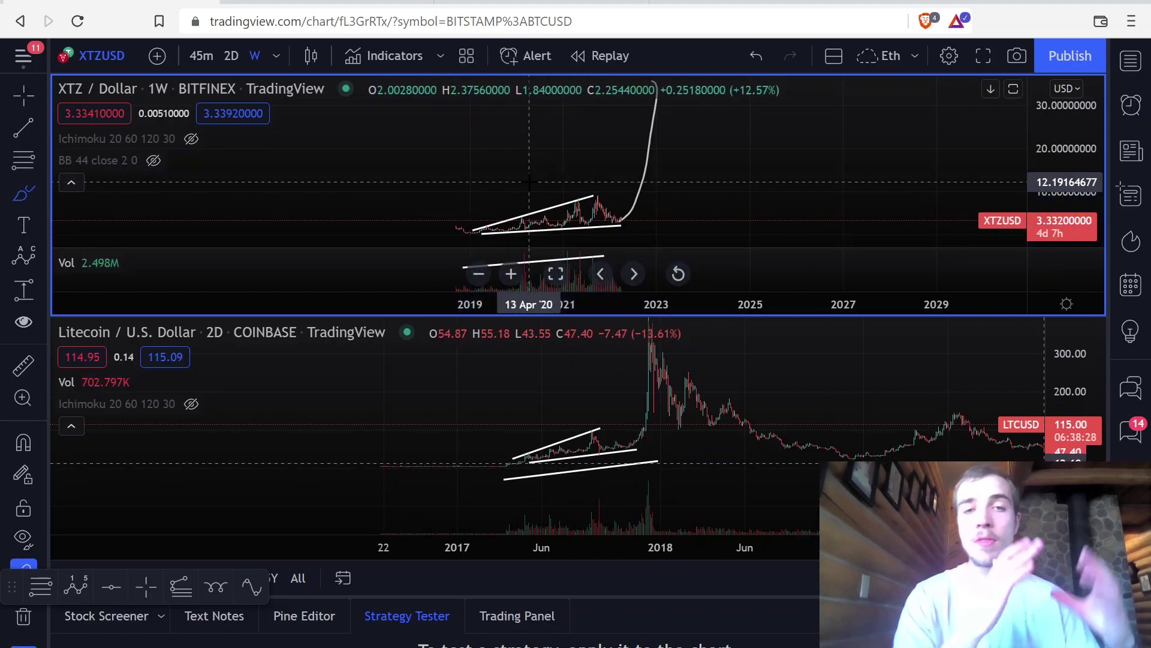
pyautogui.moveTo(580, 410)
pyautogui.mouseDown()
pyautogui.moveTo(532, 447)
pyautogui.moveTo(606, 473)
pyautogui.moveTo(582, 406)
pyautogui.mouseUp()
pyautogui.press('Delete')
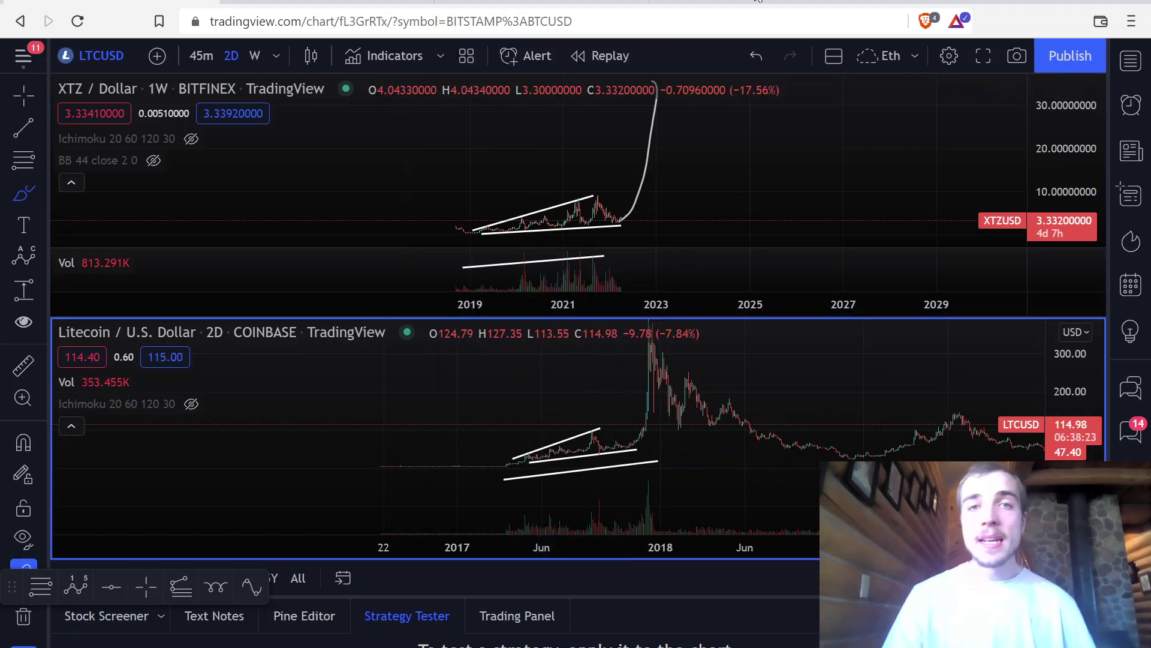
# Step: Switch to a blank browser tab, search Google Images for "fractal" and open the Wikipedia Mandelbrot image
pyautogui.click(677, 1)
pyautogui.write('fractal')
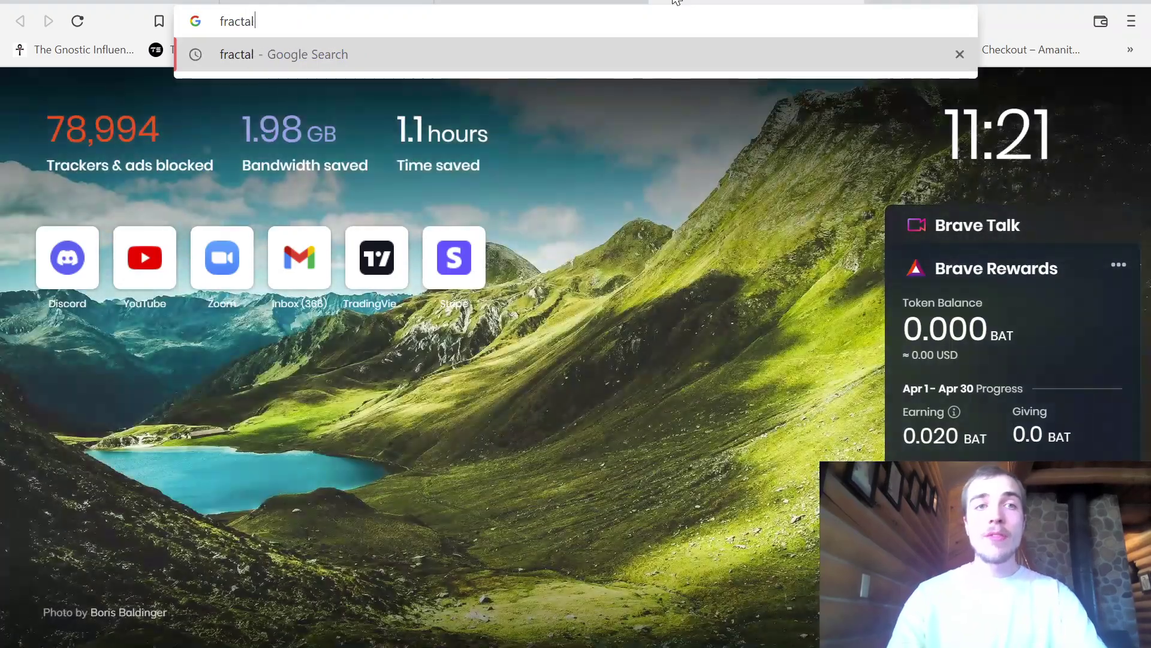
pyautogui.press('Return')
pyautogui.click(178, 141)
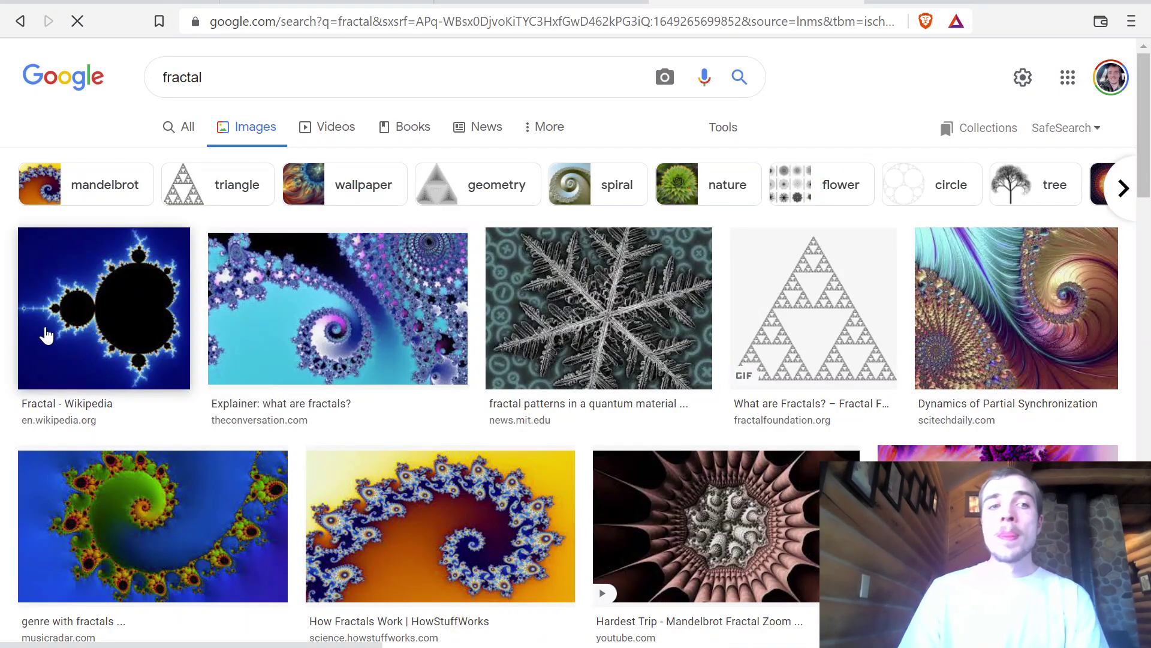
pyautogui.click(47, 335)
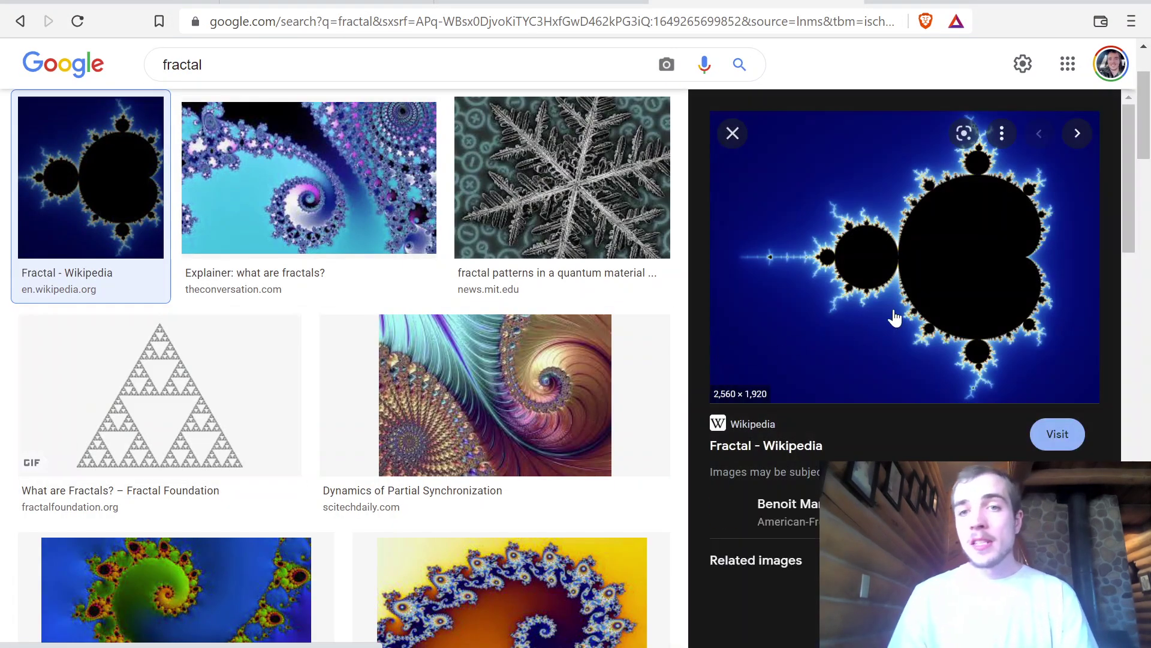
# Step: Magnify the Mandelbrot image to examine the repeating shapes along its edge
pyautogui.hotkey('ctrl', '+')
pyautogui.hotkey('ctrl', '+')
pyautogui.hotkey('ctrl', '+')
pyautogui.hotkey('ctrl', '+')
pyautogui.hotkey('ctrl', '+')
pyautogui.hotkey('ctrl', '+')
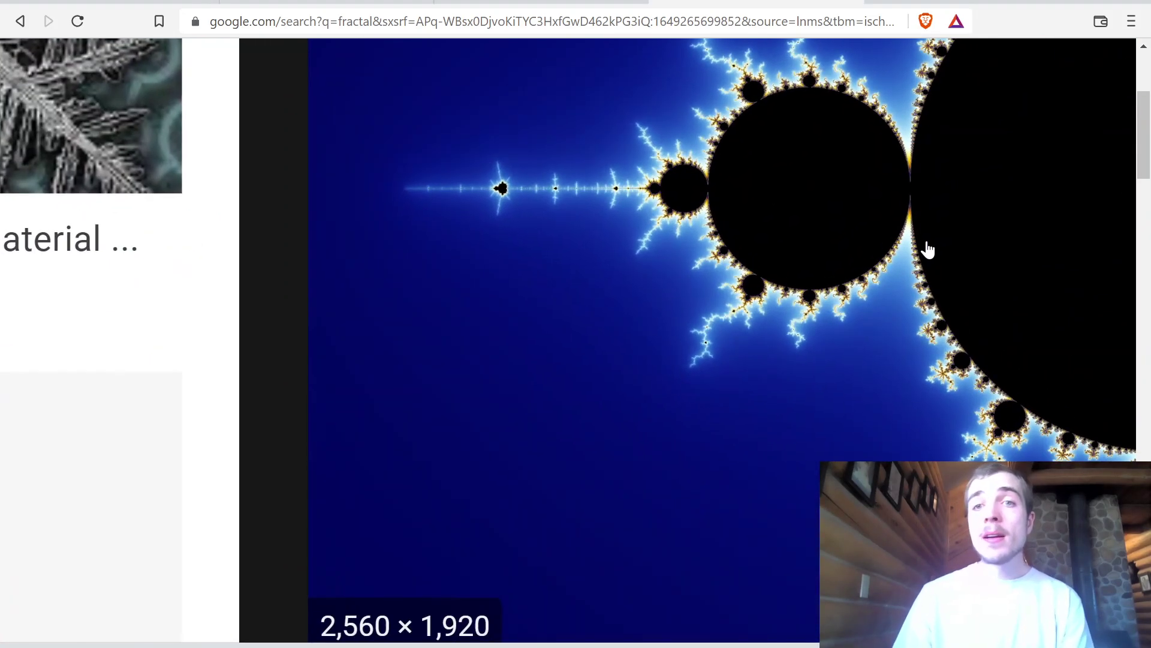
pyautogui.hotkey('ctrl', '+')
pyautogui.hotkey('ctrl', '+')
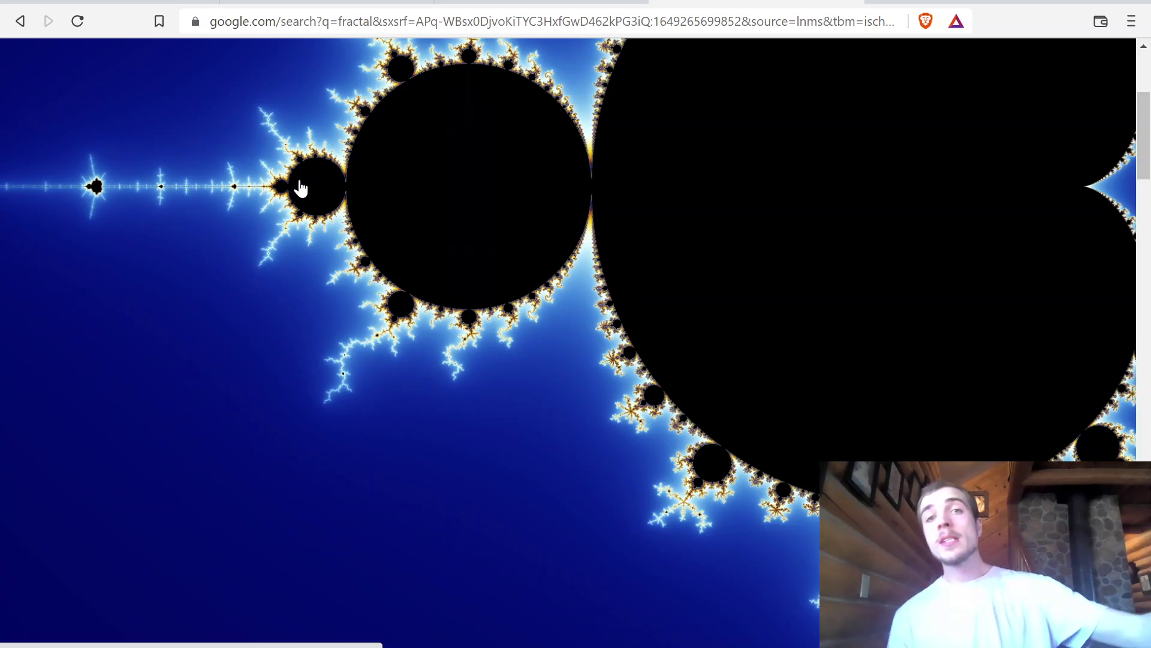
# Step: Compare the magnified Mandelbrot image with the XTZ and Litecoin charts by alternating between the two pages
pyautogui.hotkey('ctrl', 'Tab')
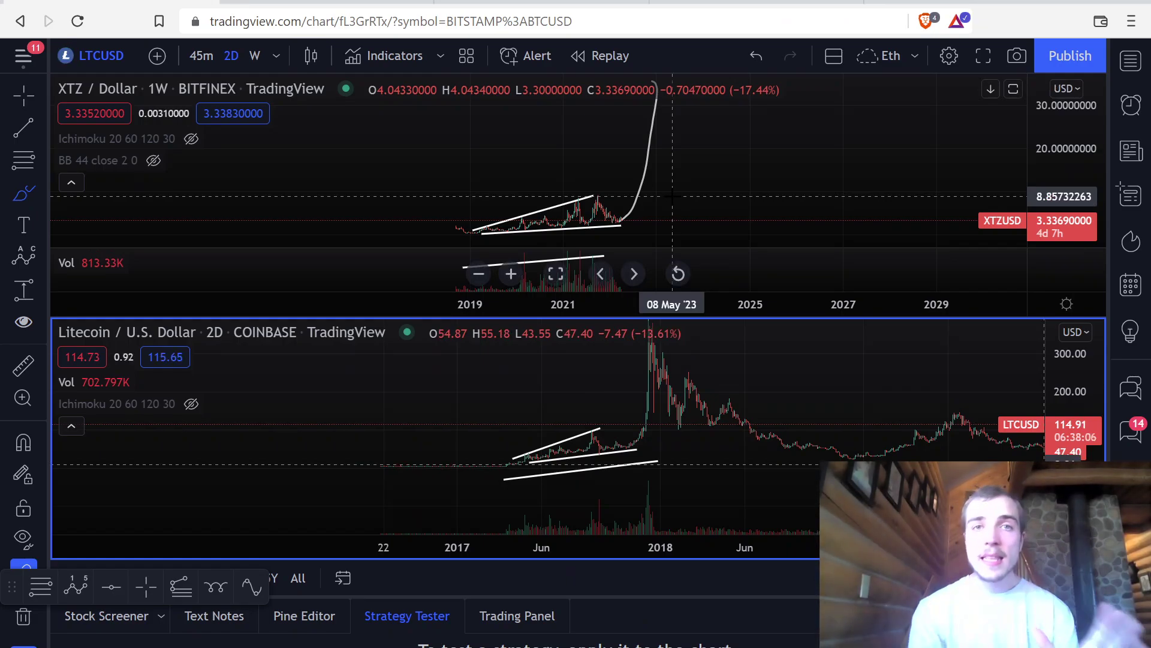
pyautogui.hotkey('ctrl', 'shift', 'Tab')
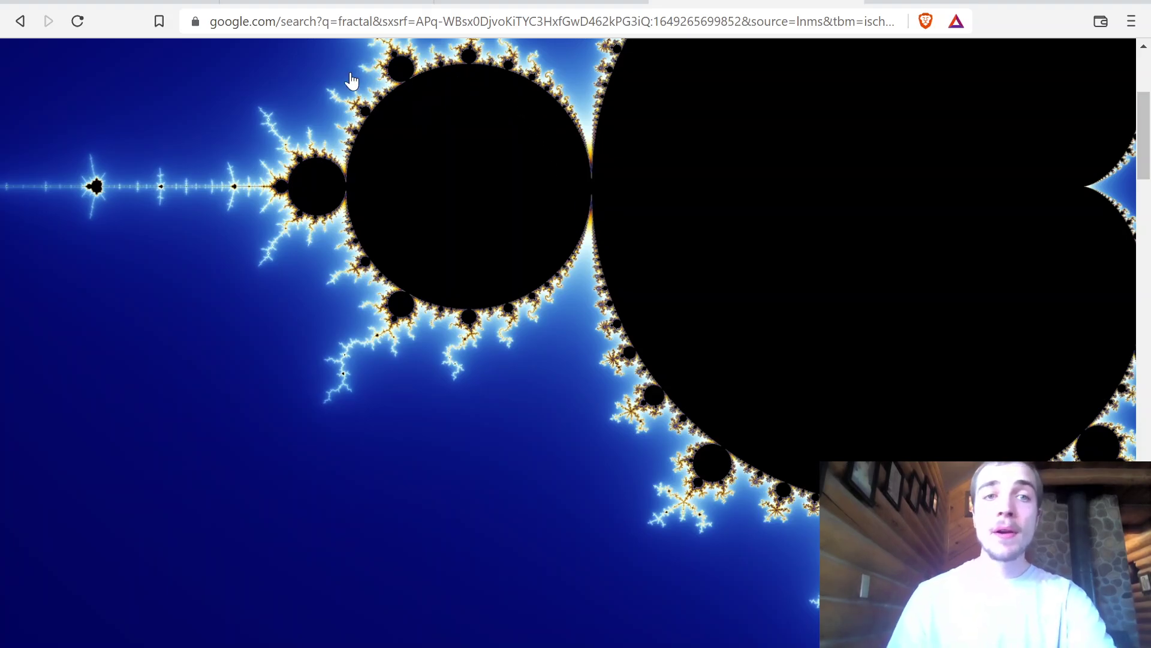
pyautogui.hotkey('ctrl', 'Tab')
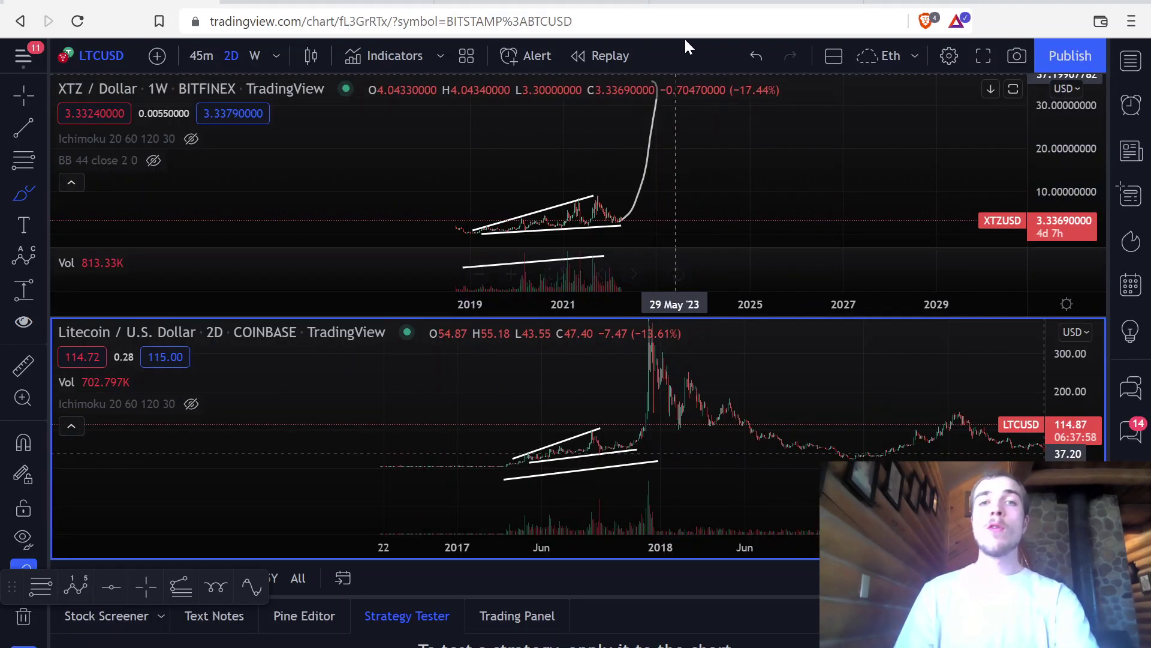
pyautogui.click(699, 4)
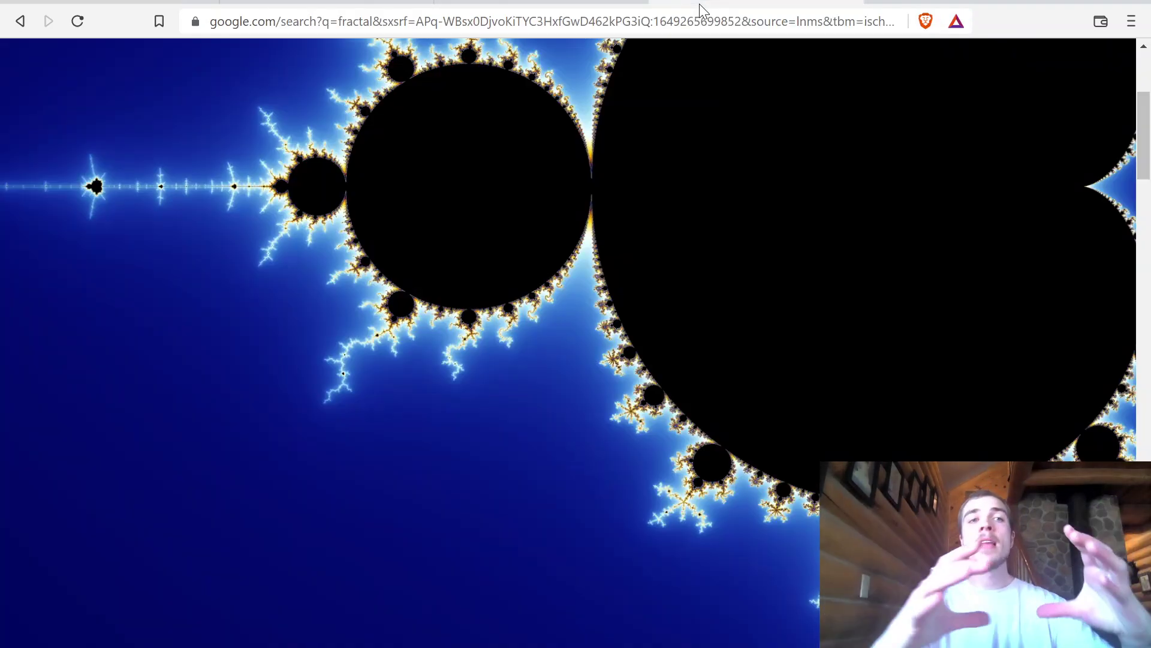
pyautogui.hotkey('ctrl', 'Tab')
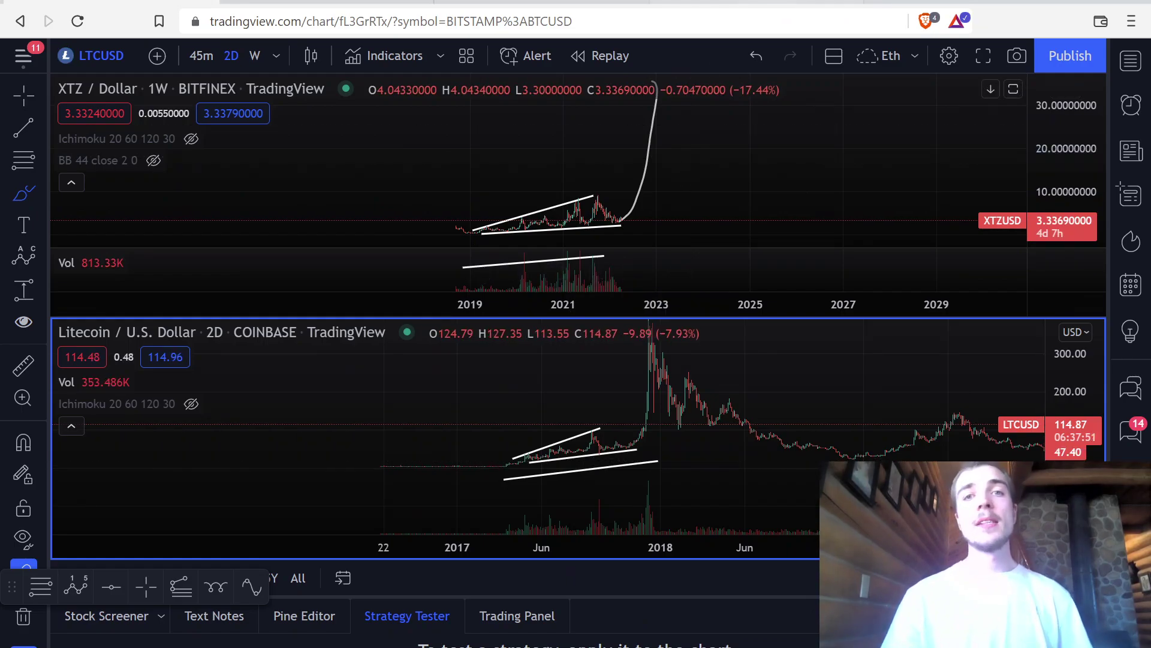
pyautogui.hotkey('ctrl', 'shift', 'Tab')
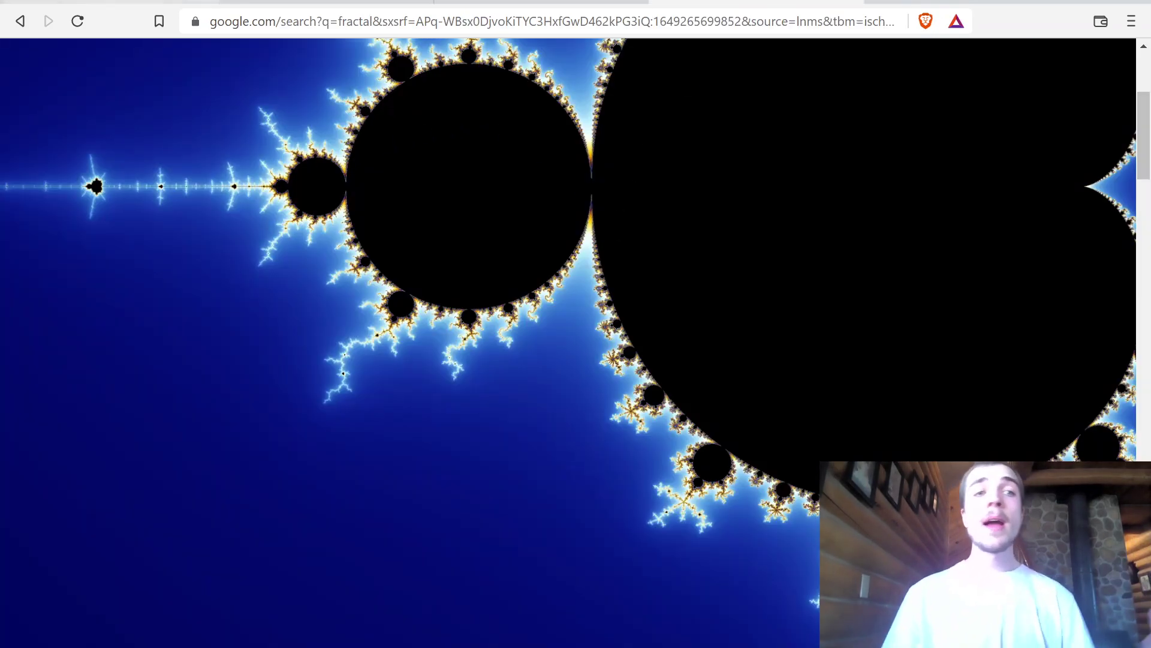
pyautogui.hotkey('ctrl', 'Tab')
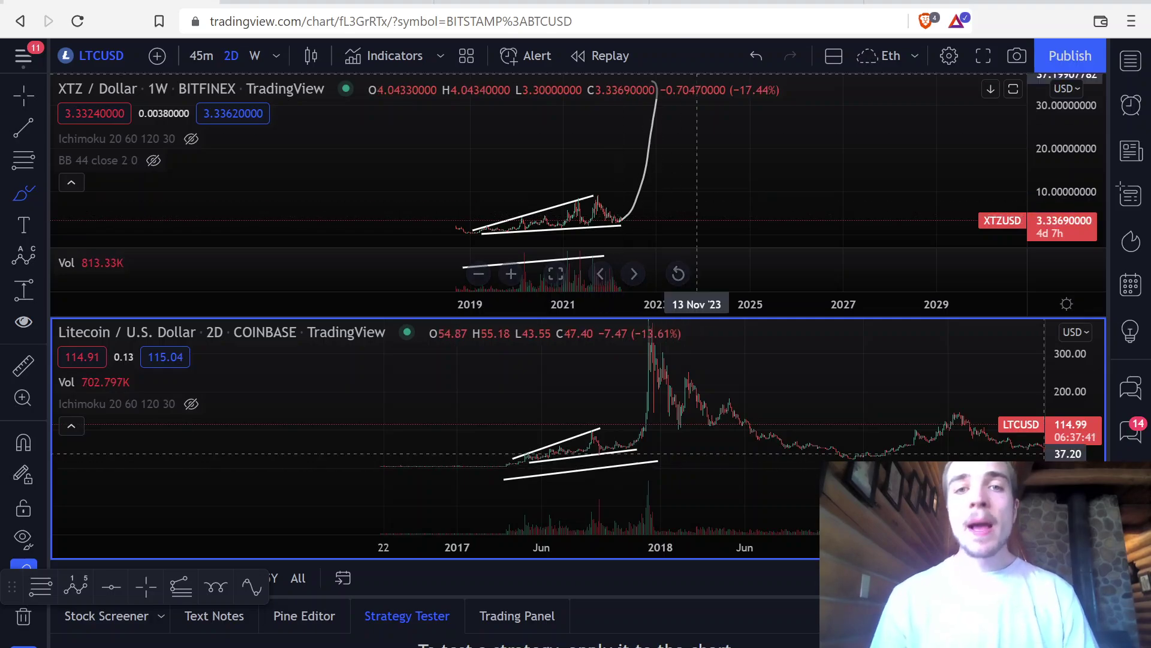
pyautogui.click(564, 153)
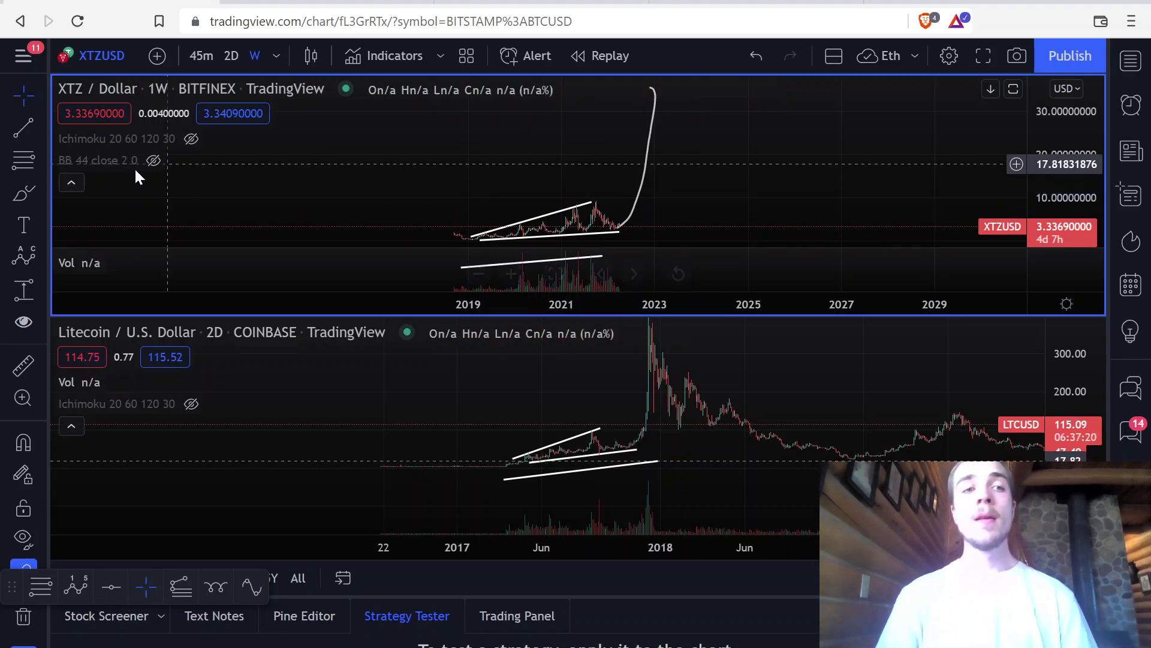
pyautogui.click(15, 233)
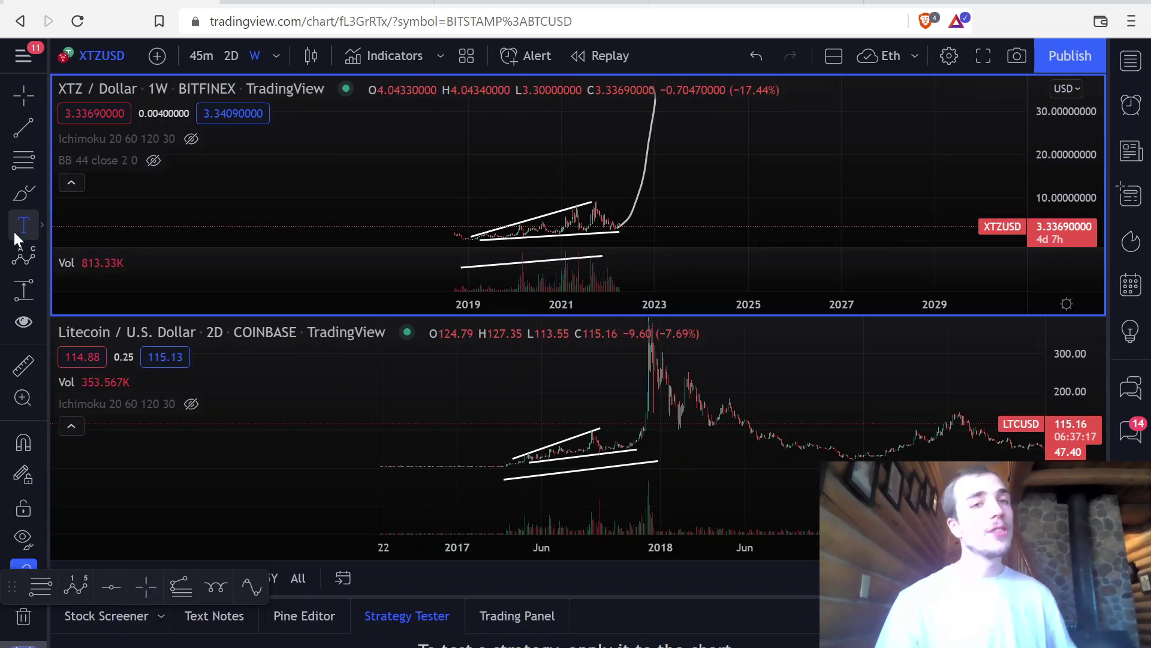
pyautogui.click(667, 116)
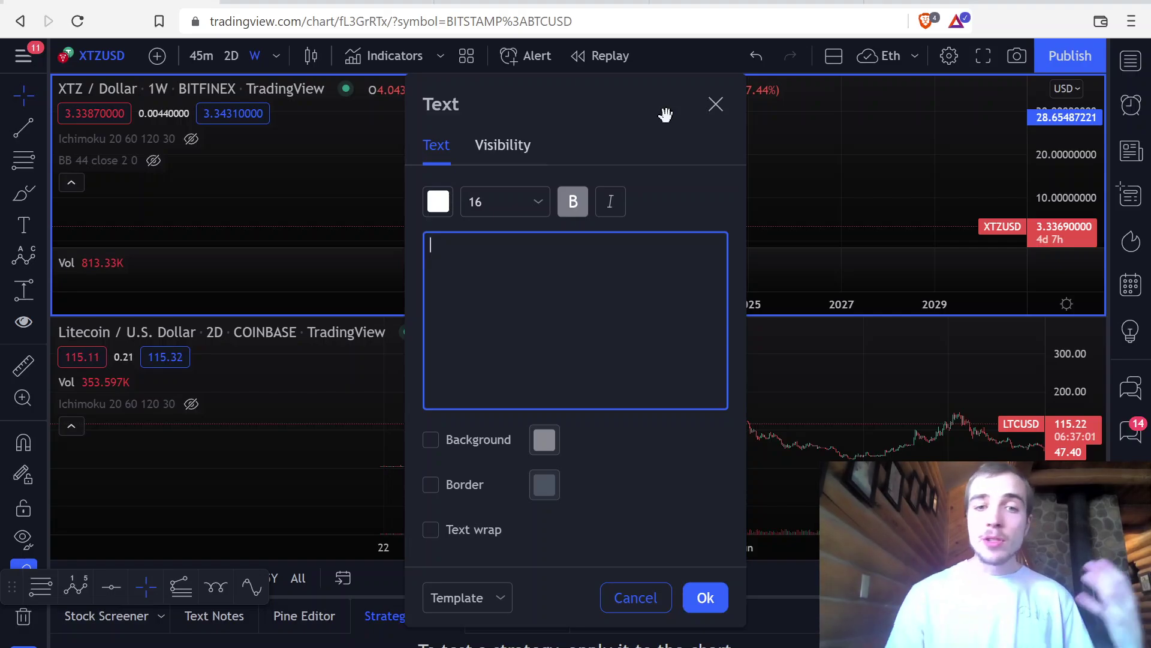
pyautogui.click(706, 602)
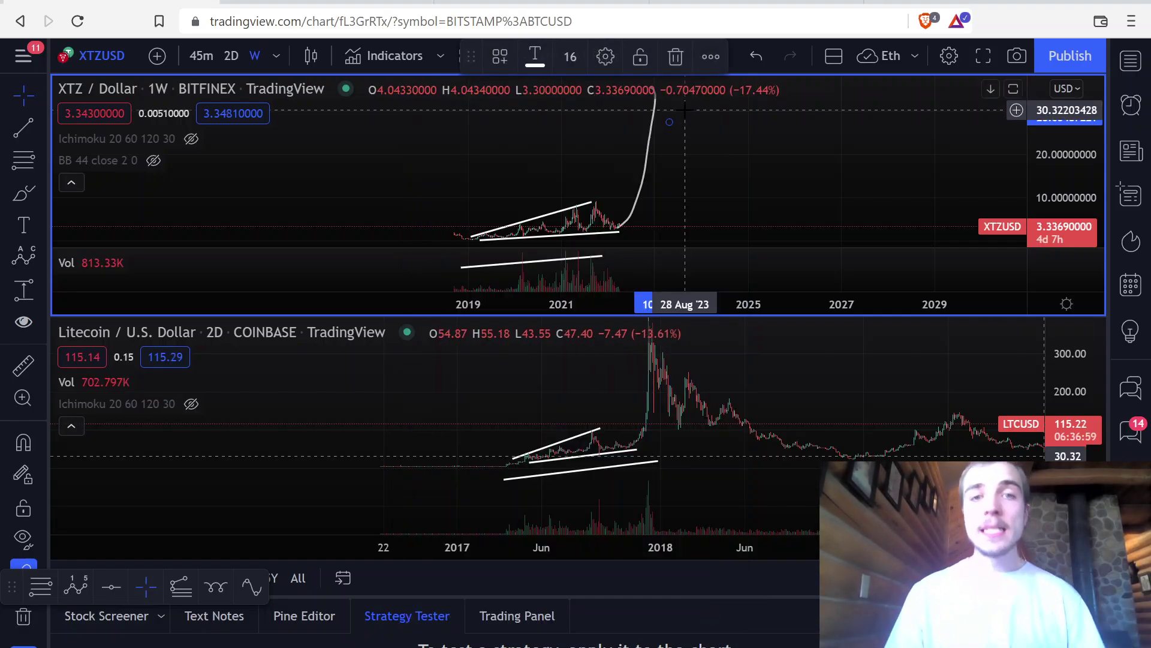
pyautogui.click(16, 100)
pyautogui.click(96, 95)
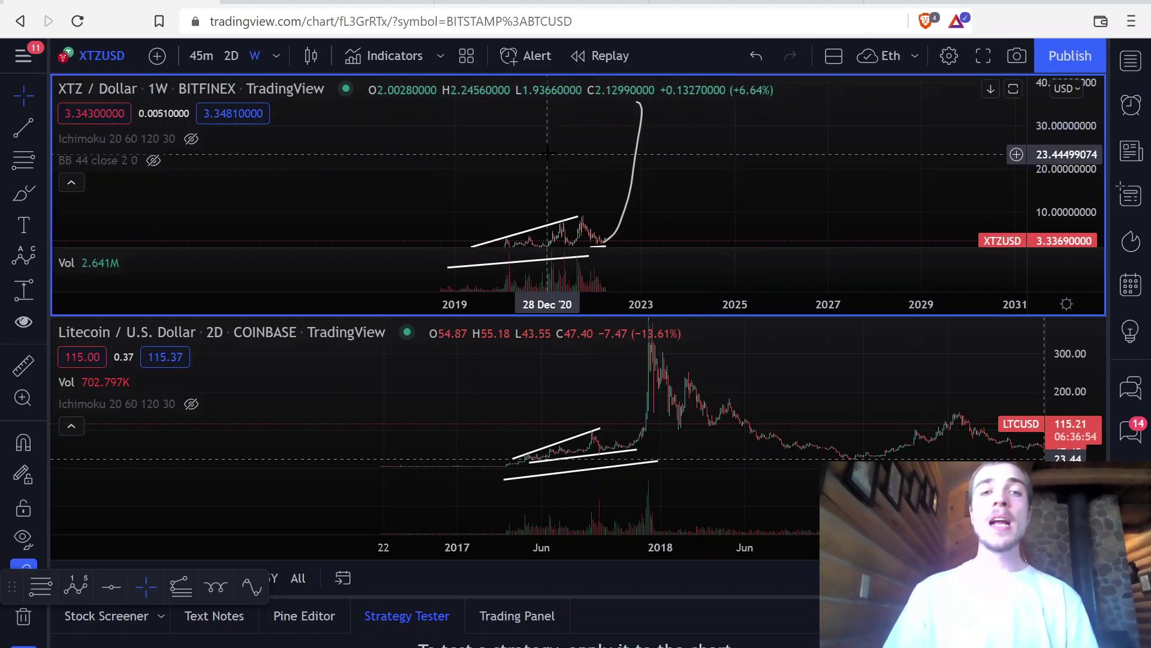
pyautogui.moveTo(560, 125); pyautogui.dragTo(548, 133)
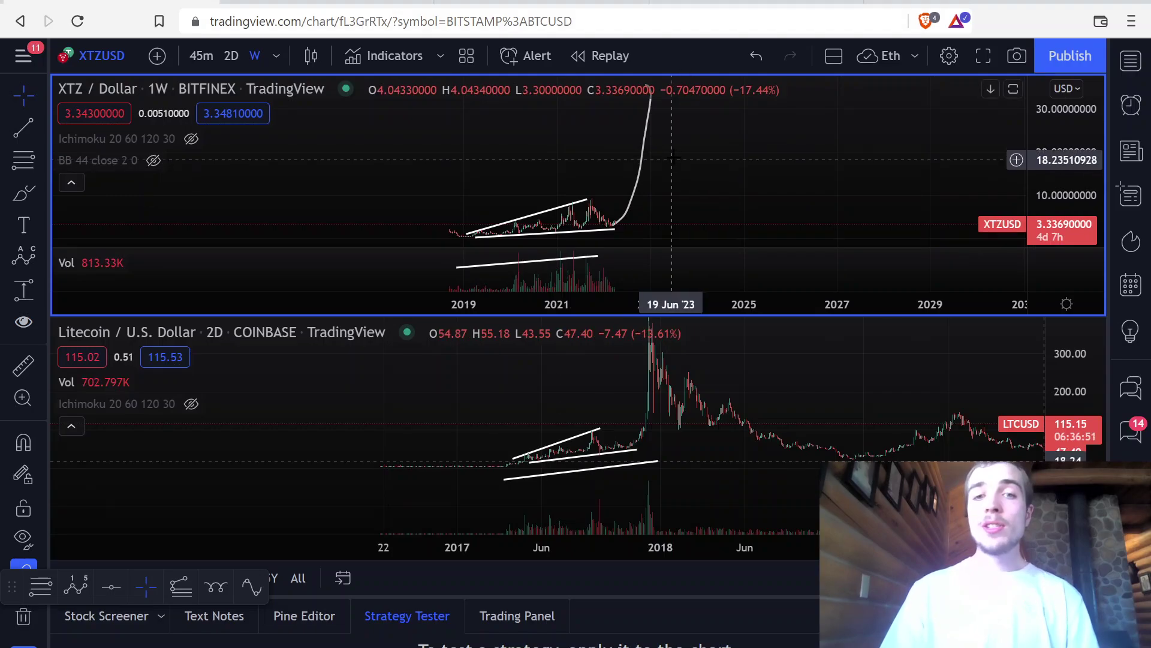
# Step: Create a Bars Pattern of Litecoin's price from 29 Aug '17 to 31 Dec '17
pyautogui.moveTo(683, 150); pyautogui.dragTo(688, 151)
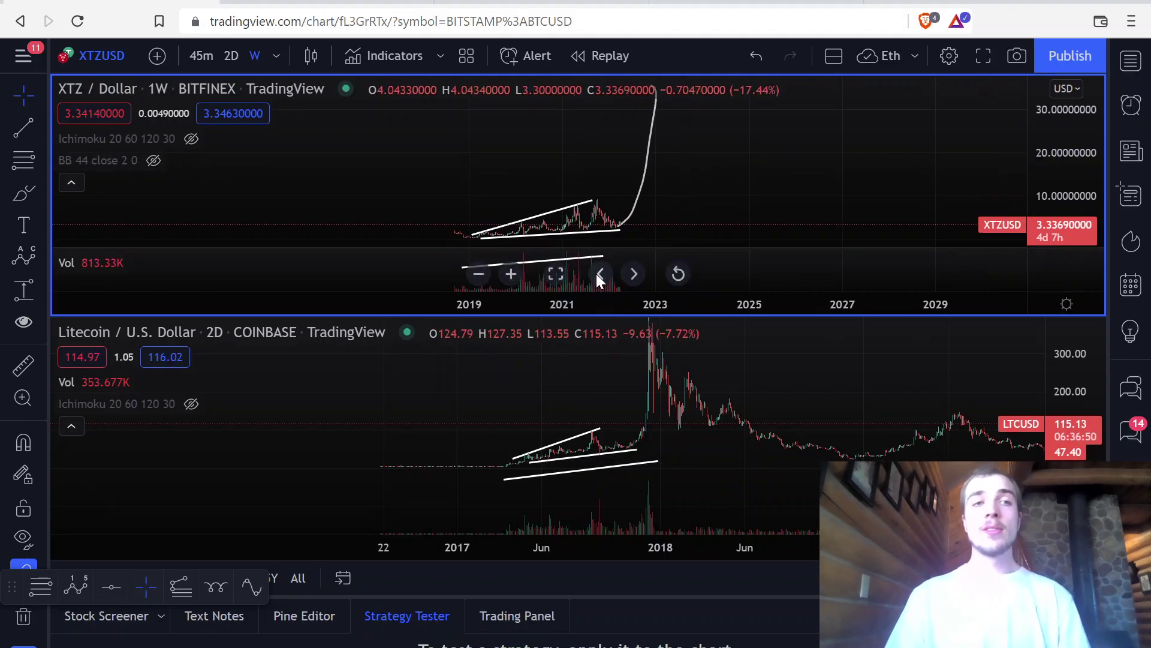
pyautogui.click(41, 282)
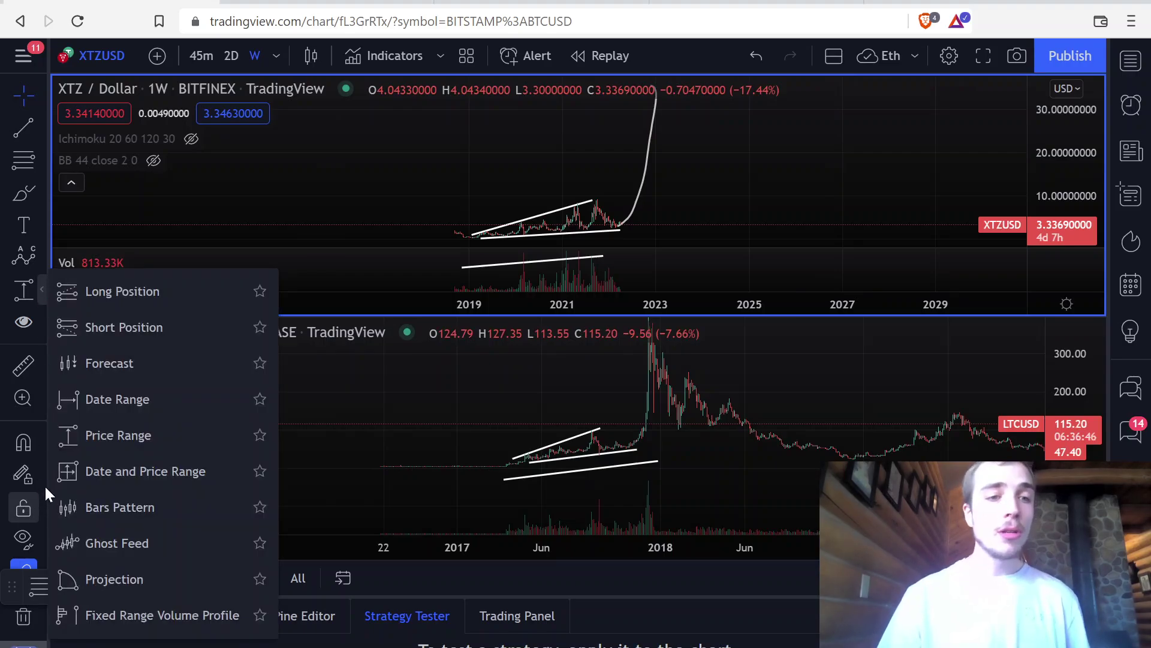
pyautogui.click(102, 508)
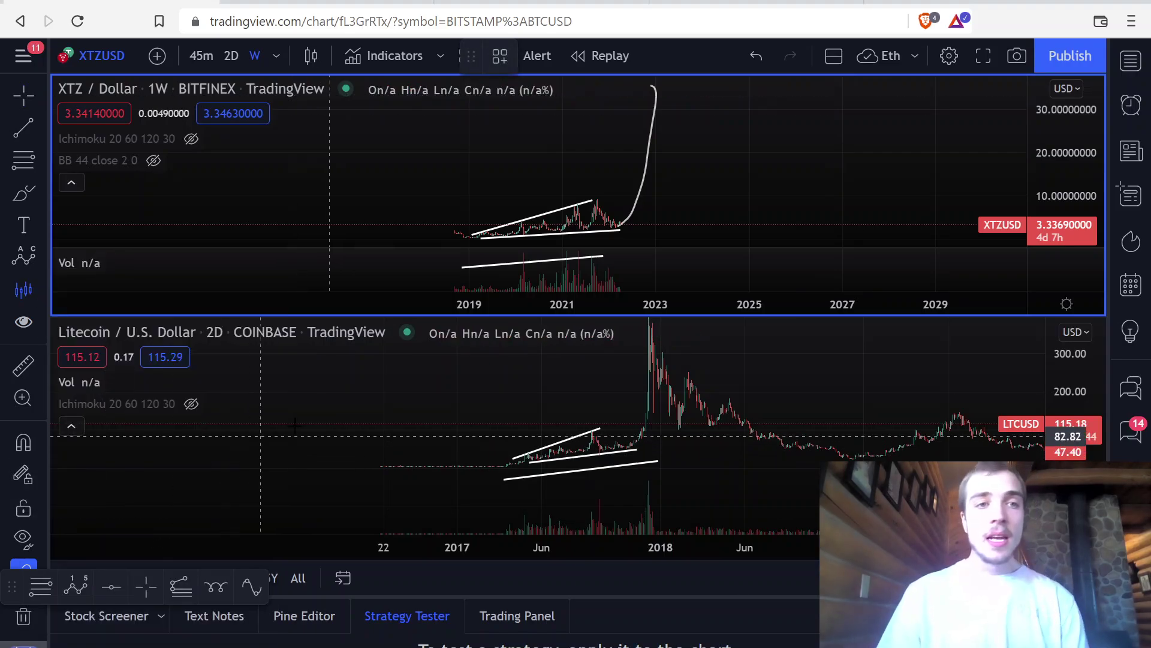
pyautogui.click(40, 289)
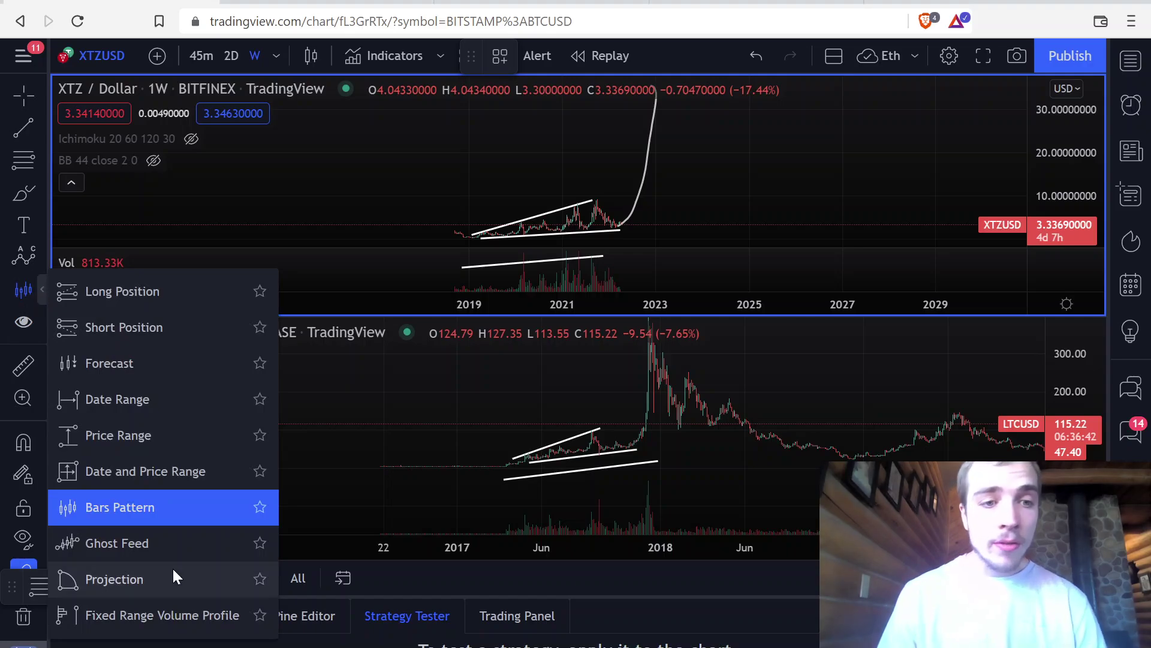
pyautogui.click(135, 507)
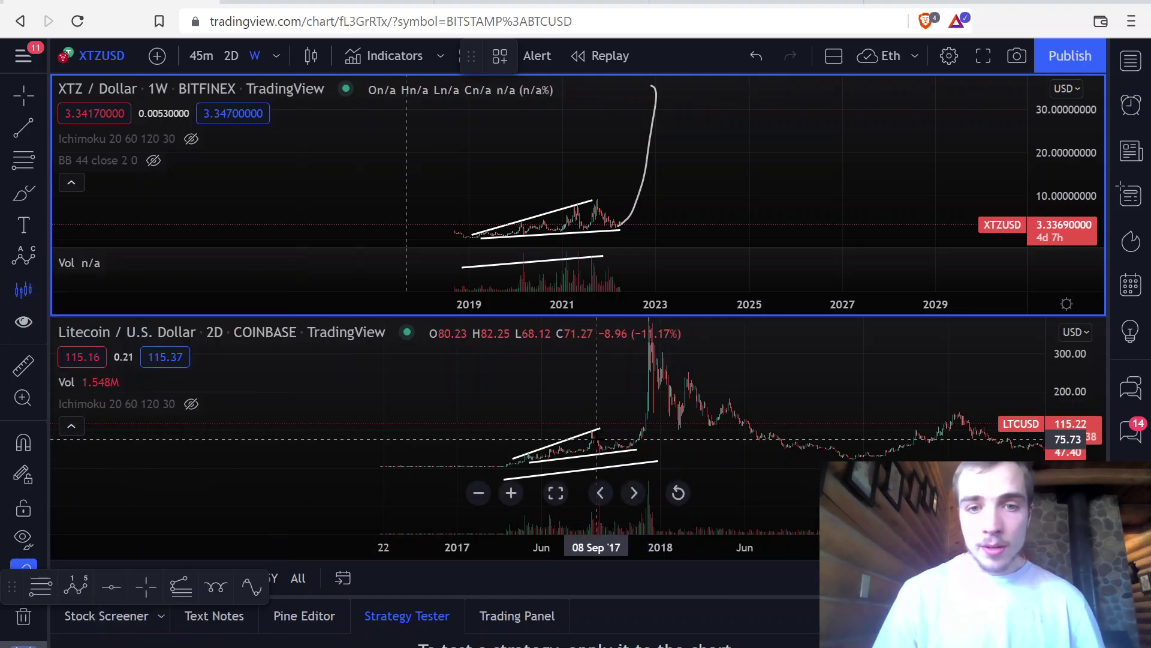
pyautogui.click(591, 443)
pyautogui.click(659, 373)
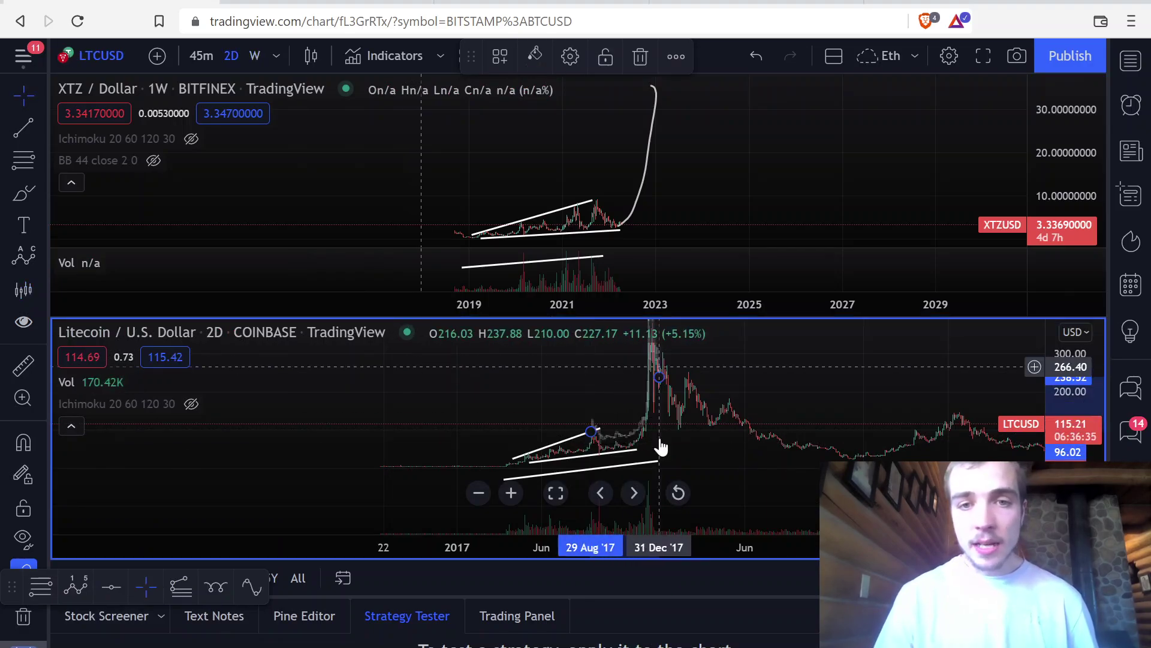
# Step: Move the bars pattern clear of Litecoin's candles, copy it onto the XTZ chart and align it with the latest XTZ candles
pyautogui.click(41, 96)
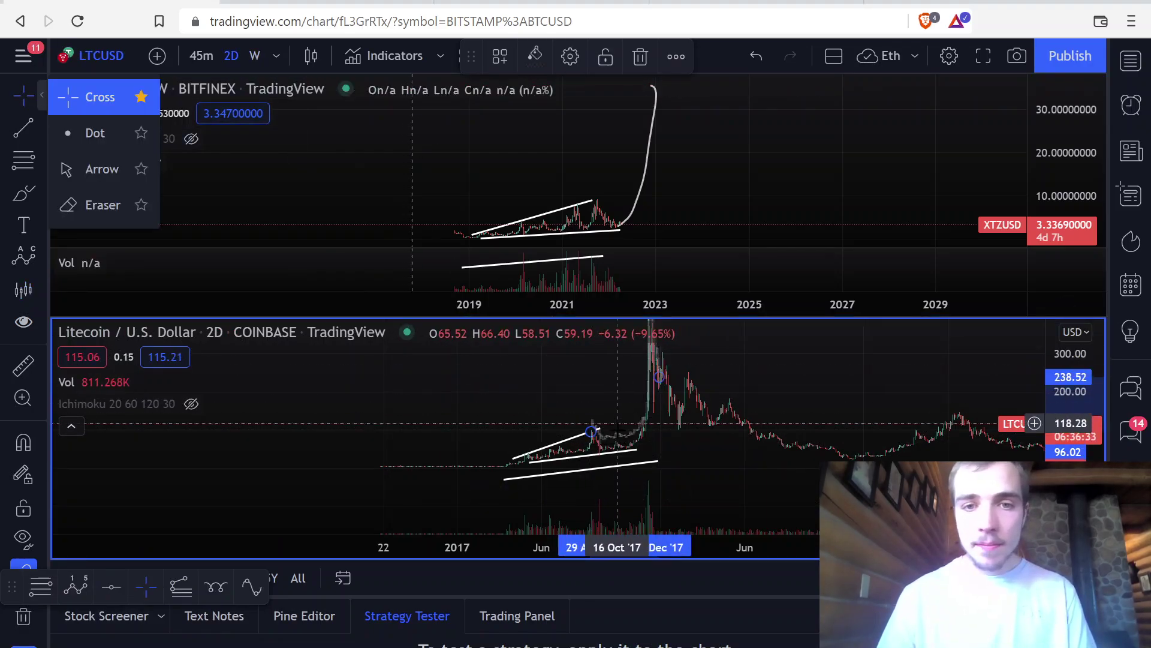
pyautogui.moveTo(608, 434)
pyautogui.mouseDown()
pyautogui.moveTo(504, 414)
pyautogui.moveTo(477, 425)
pyautogui.mouseUp()
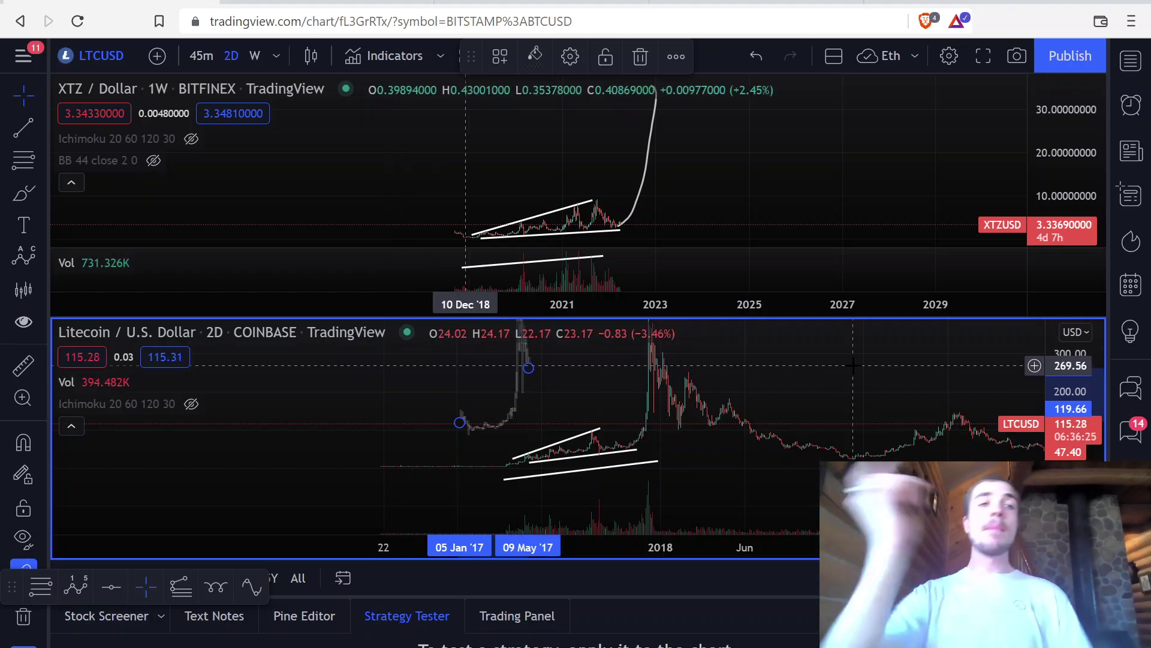
pyautogui.click(696, 214)
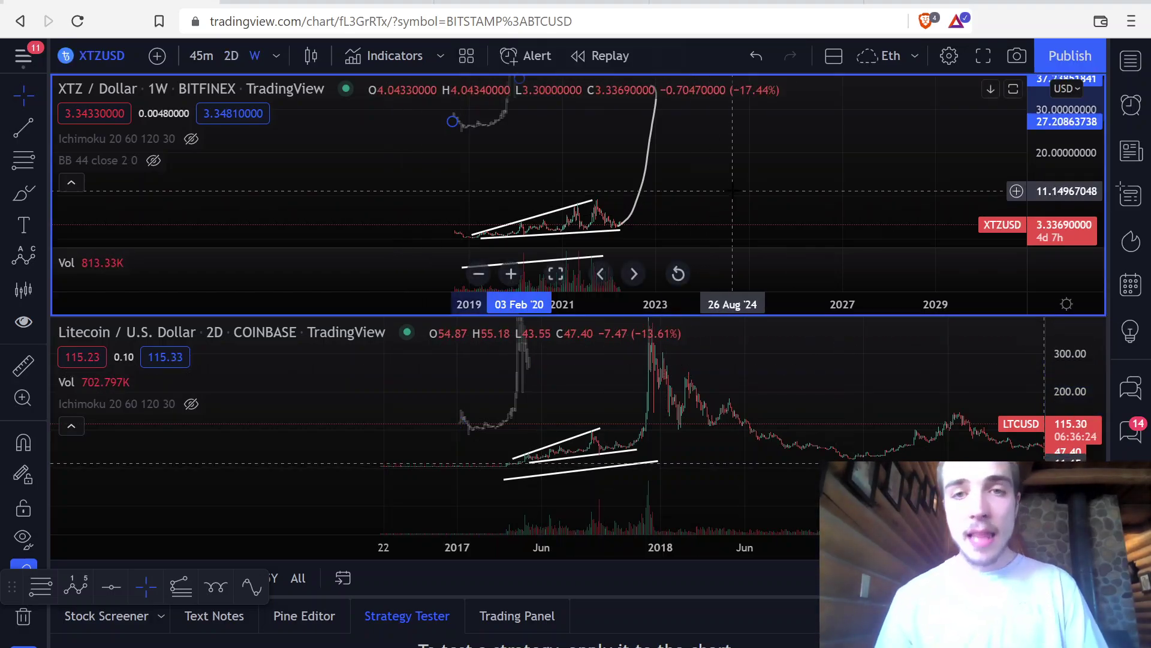
pyautogui.moveTo(501, 128)
pyautogui.mouseDown()
pyautogui.moveTo(686, 221)
pyautogui.moveTo(650, 223)
pyautogui.moveTo(675, 171)
pyautogui.moveTo(664, 144)
pyautogui.mouseUp()
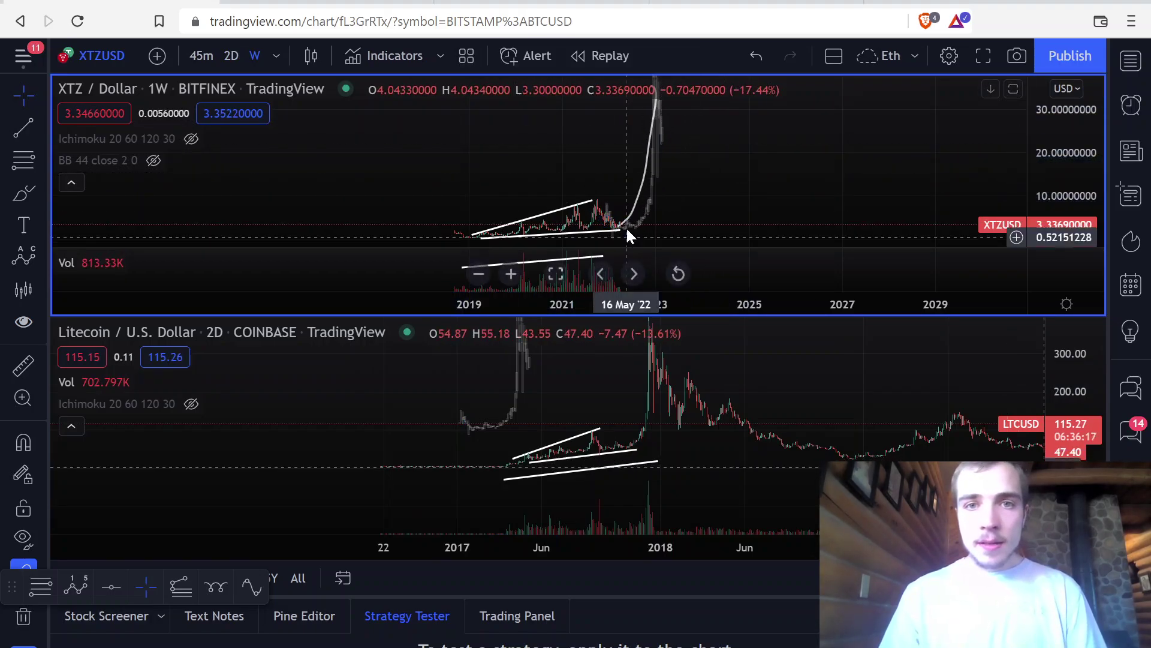
pyautogui.moveTo(632, 226); pyautogui.dragTo(624, 223)
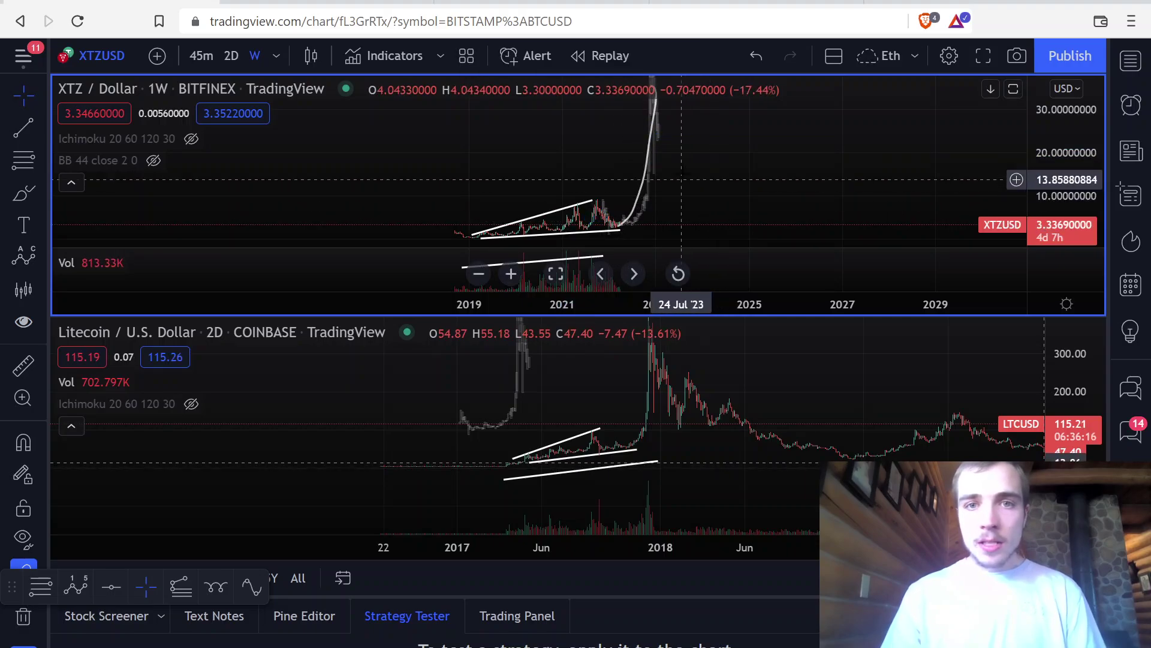
pyautogui.click(831, 55)
pyautogui.click(677, 177)
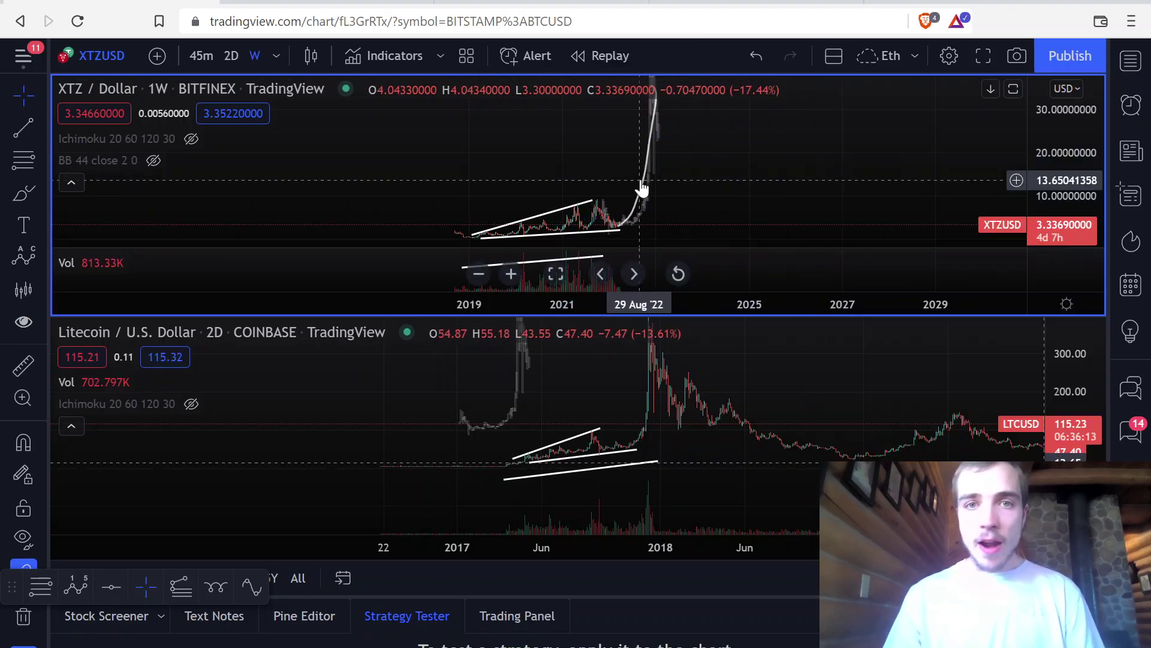
# Step: Create a Bars Pattern of Litecoin's price from 26 Mar '17 to 17 Dec '17 and delete the shorter earlier pattern
pyautogui.click(24, 291)
pyautogui.click(504, 457)
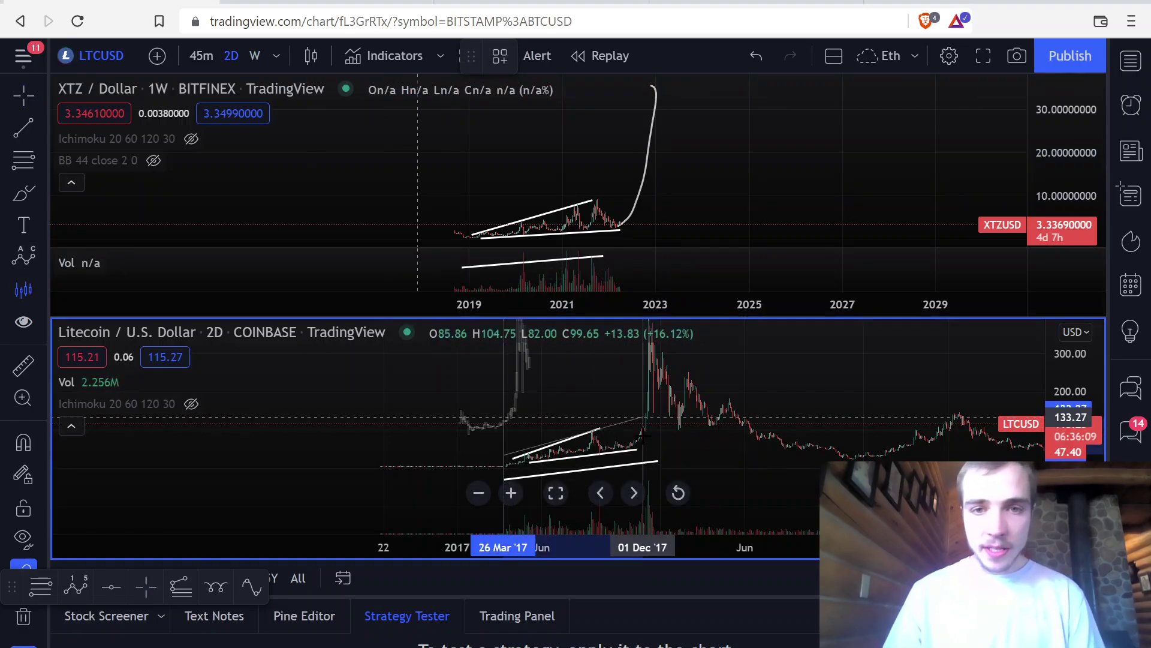
pyautogui.click(650, 340)
pyautogui.click(7, 91)
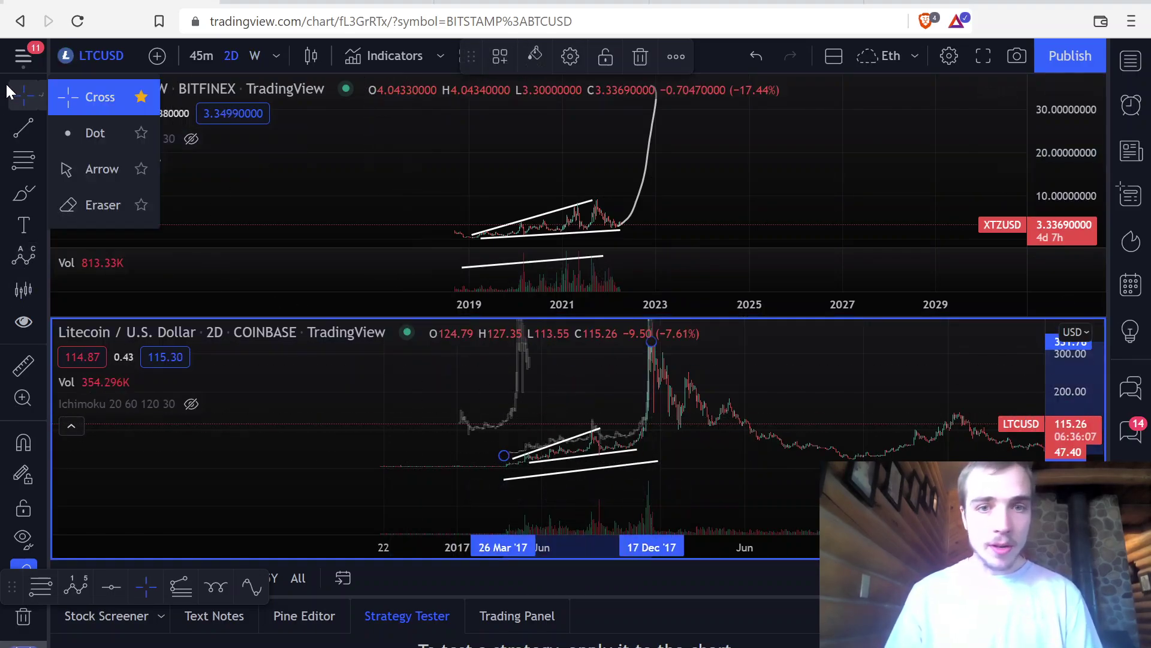
pyautogui.click(517, 381)
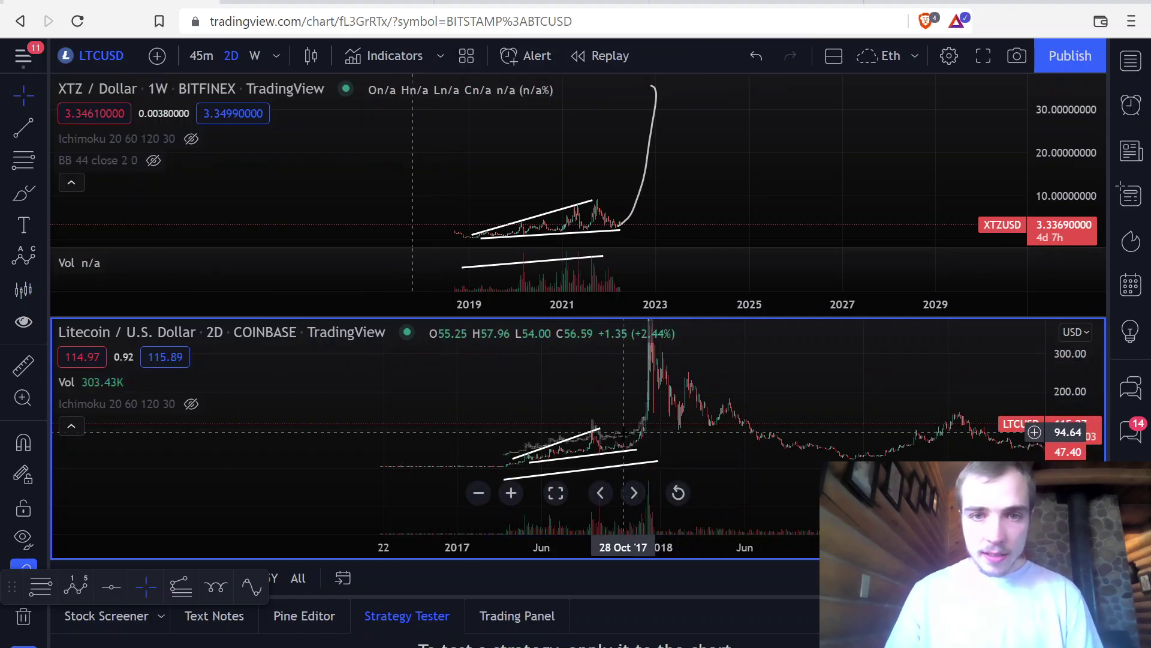
# Step: Copy the longer bars pattern onto the XTZ chart and stretch it over the wedge from about 25 Mar '19 to 06 Feb '23
pyautogui.moveTo(623, 431); pyautogui.dragTo(553, 444)
pyautogui.click(677, 220)
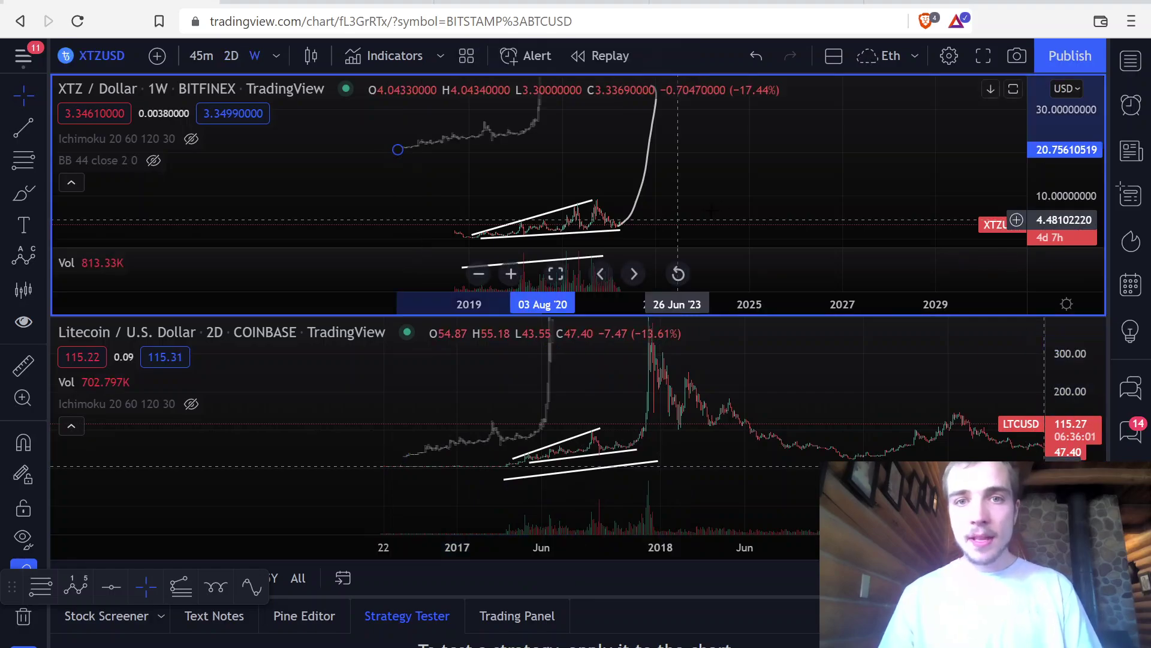
pyautogui.moveTo(512, 129); pyautogui.dragTo(562, 231)
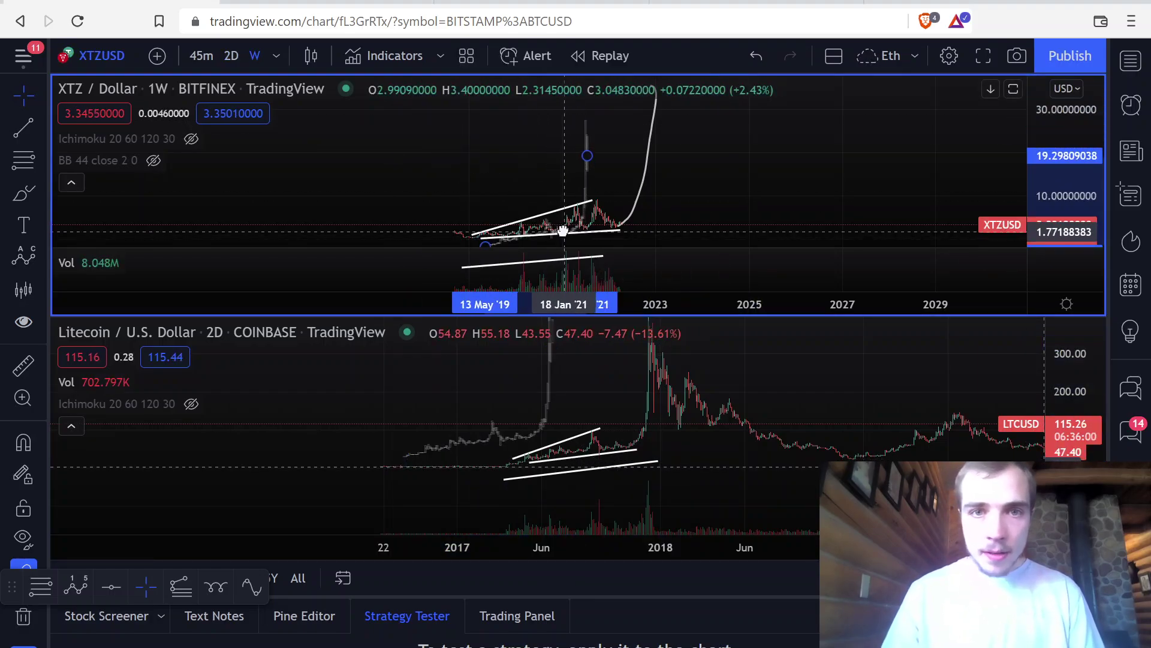
pyautogui.moveTo(584, 153)
pyautogui.mouseDown()
pyautogui.moveTo(646, 142)
pyautogui.moveTo(660, 116)
pyautogui.mouseUp()
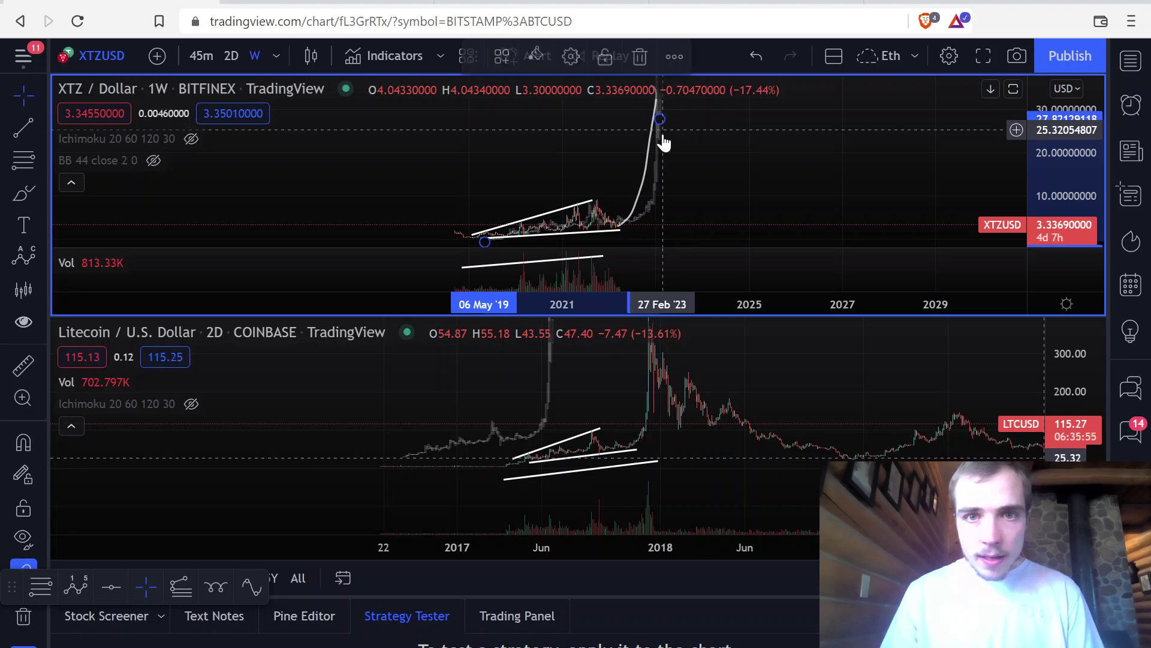
pyautogui.click(479, 236)
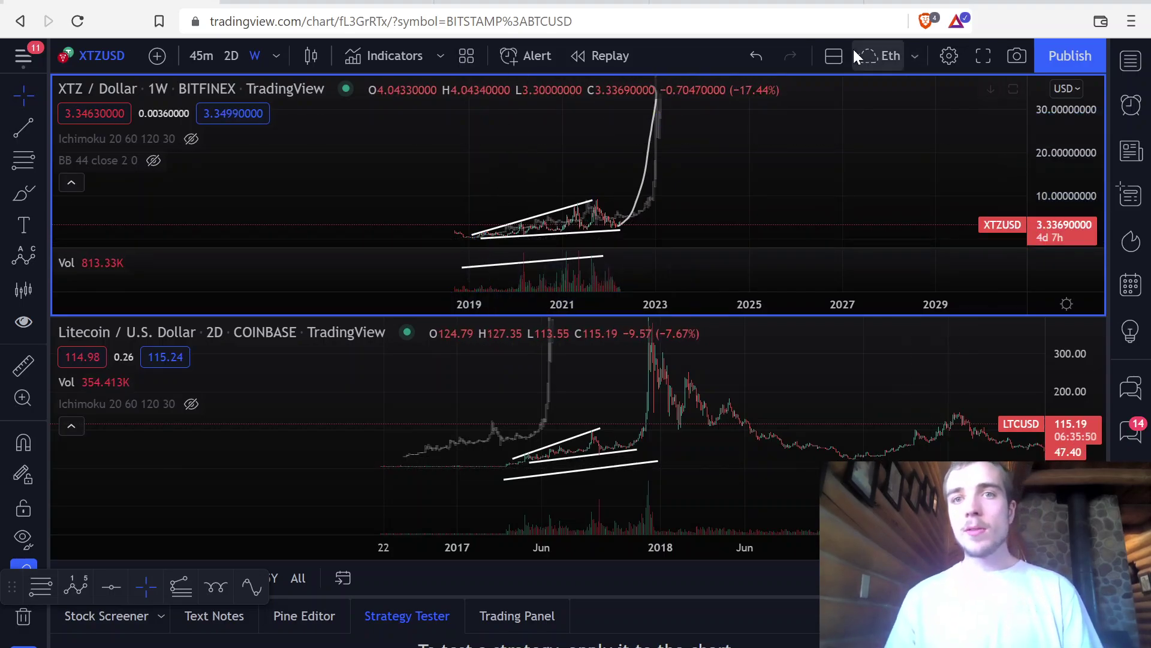
# Step: Circle Litecoin's 2017 wedge and price spike with the Brush, and delete the circle
pyautogui.click(23, 193)
pyautogui.moveTo(511, 431)
pyautogui.mouseDown()
pyautogui.moveTo(496, 453)
pyautogui.moveTo(534, 471)
pyautogui.moveTo(646, 447)
pyautogui.moveTo(668, 402)
pyautogui.moveTo(653, 327)
pyautogui.moveTo(527, 387)
pyautogui.moveTo(478, 474)
pyautogui.mouseUp()
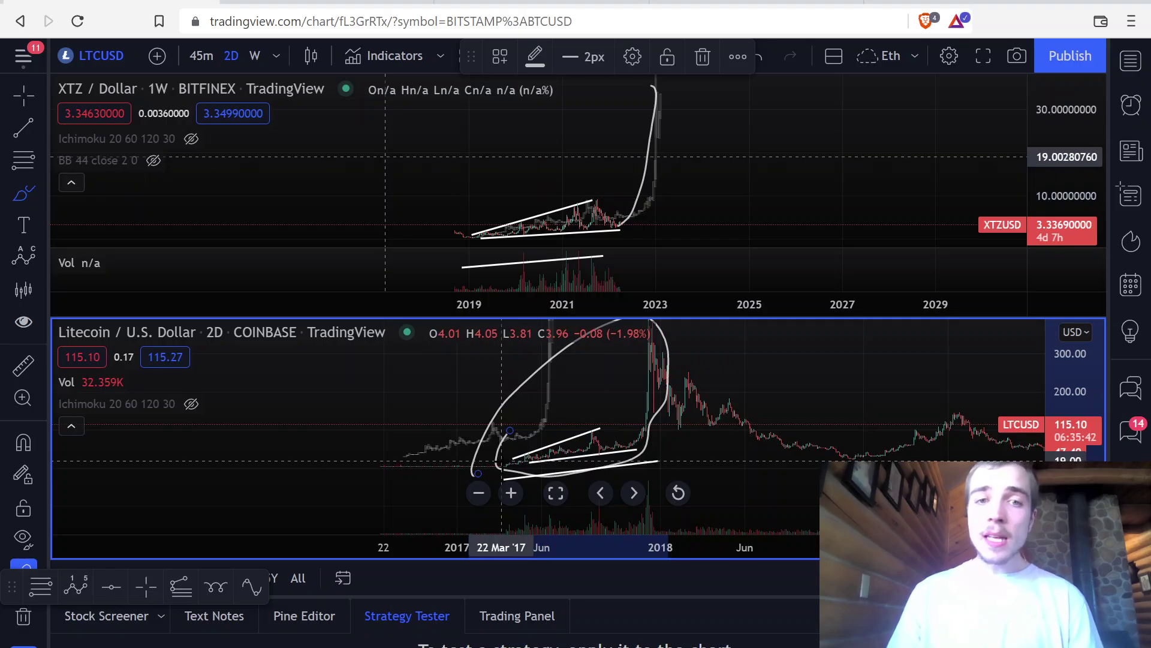
pyautogui.press('Delete')
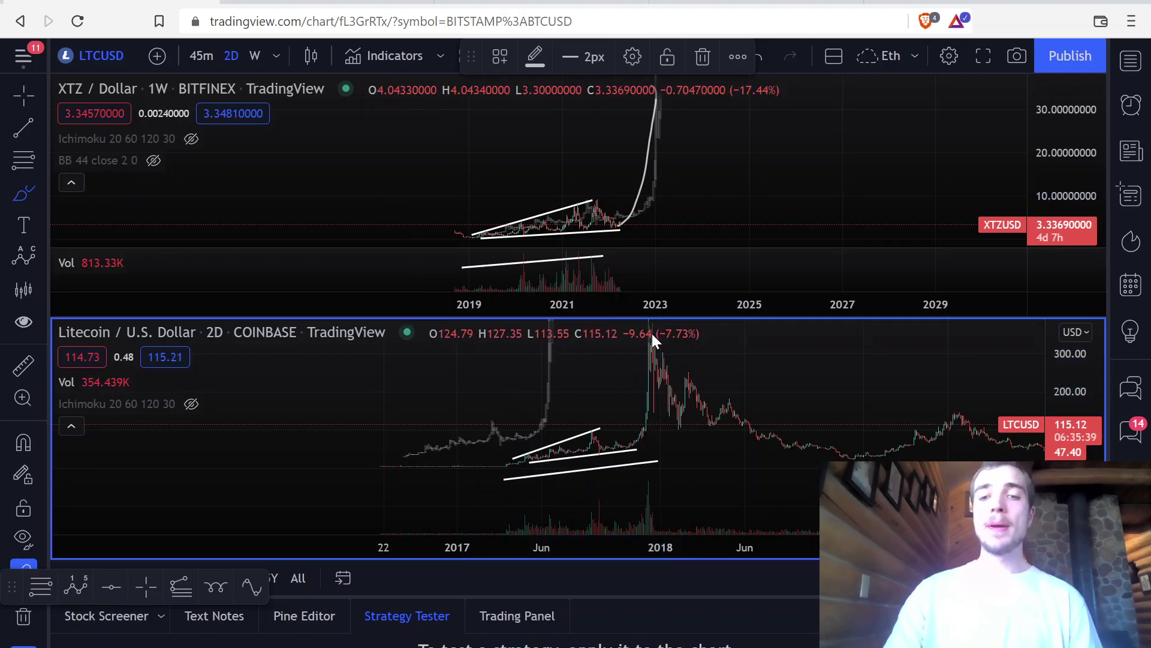
pyautogui.click(24, 94)
# Step: Show the XTZ chart alone in a single-chart layout and delete its hand-drawn projection curve
pyautogui.click(930, 171)
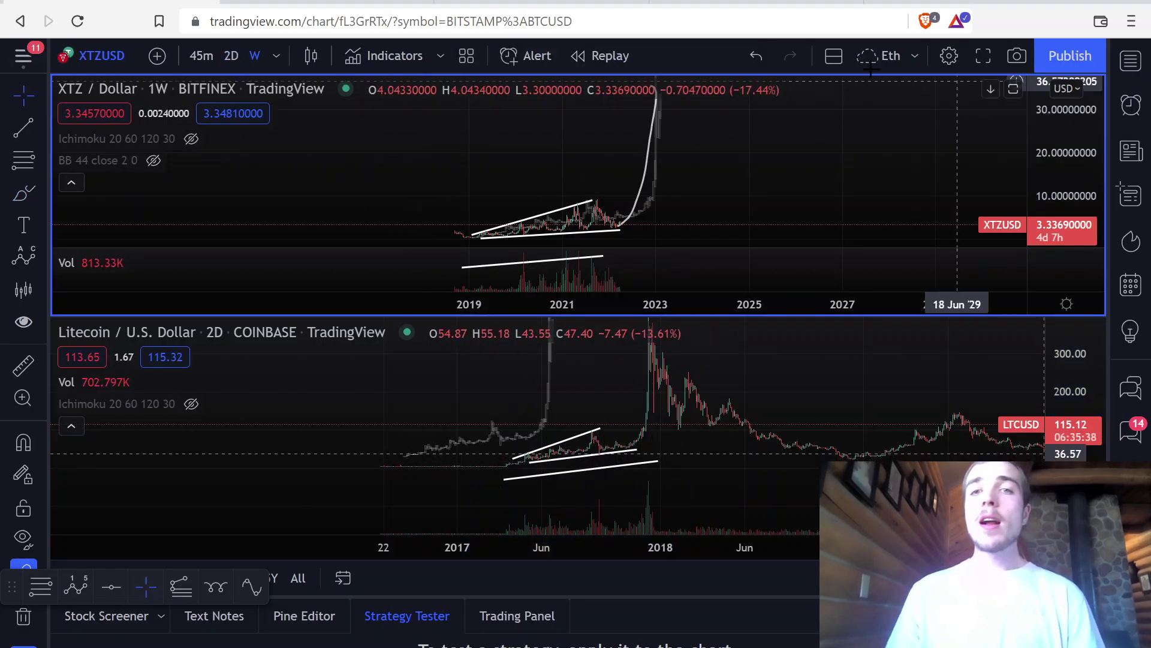
pyautogui.click(830, 53)
pyautogui.click(902, 131)
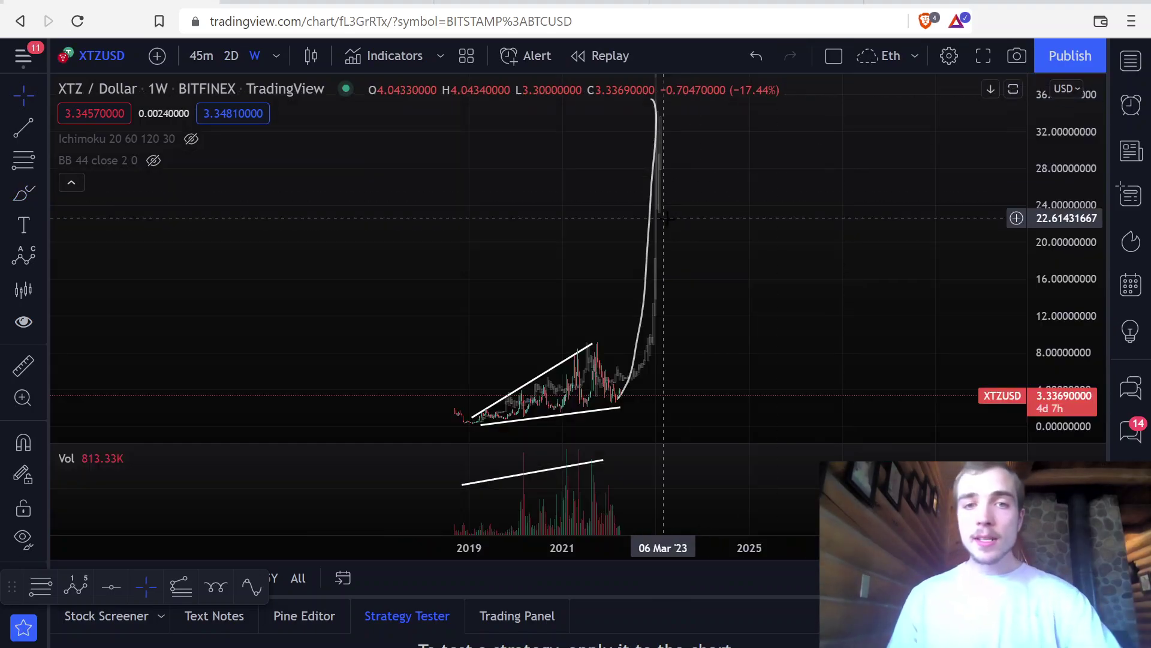
pyautogui.click(633, 346)
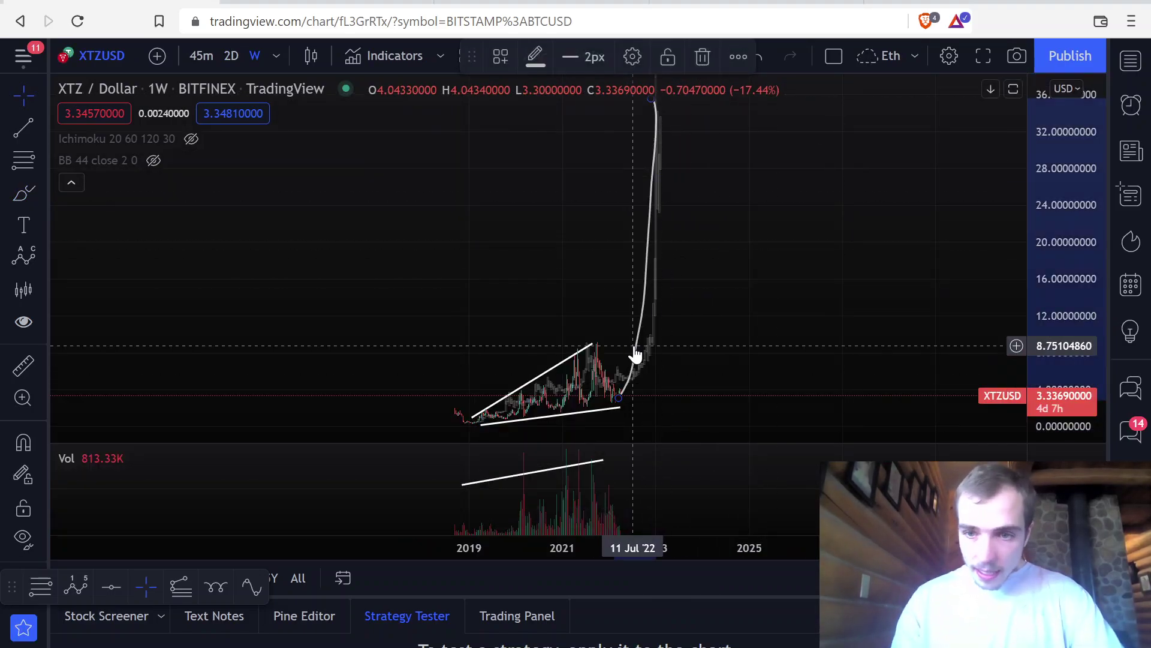
pyautogui.press('Delete')
# Step: Raise the opacity of the bars pattern on the XTZ chart
pyautogui.scroll(5, 695, 517)
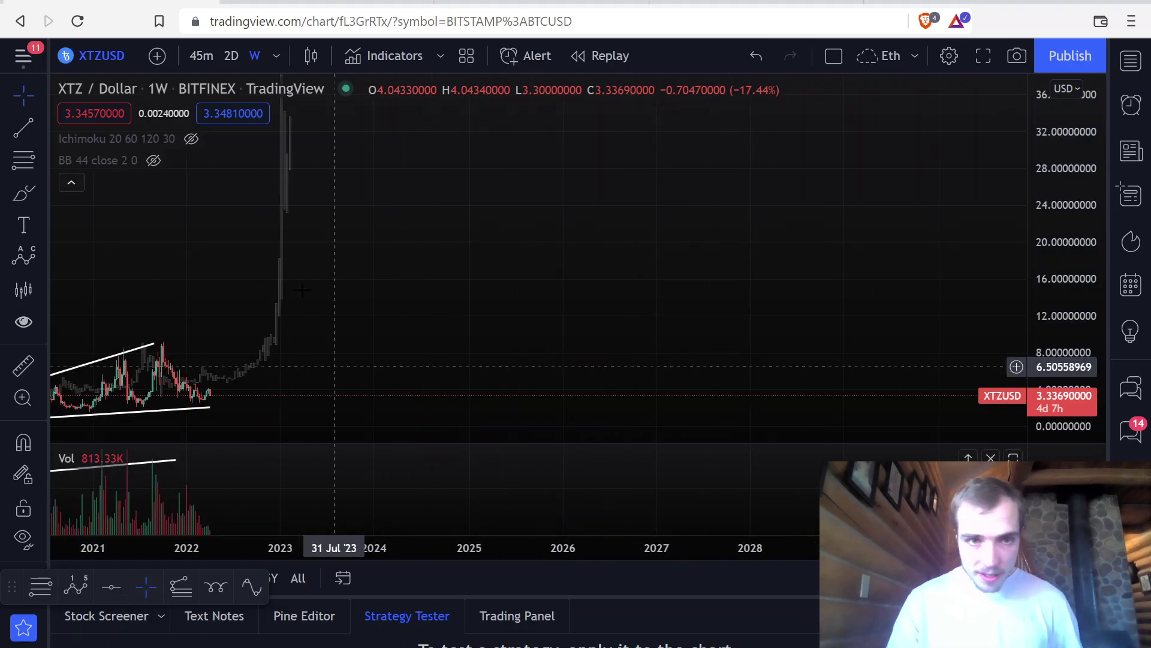
pyautogui.moveTo(335, 367)
pyautogui.mouseDown()
pyautogui.moveTo(501, 271)
pyautogui.moveTo(557, 265)
pyautogui.mouseUp()
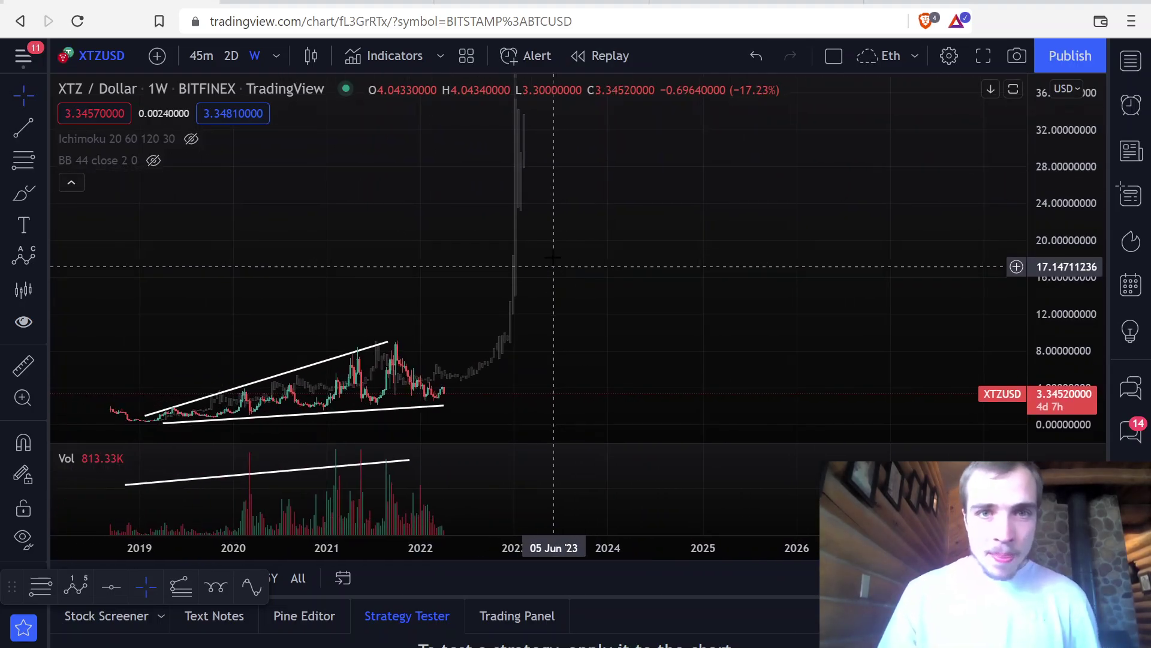
pyautogui.click(519, 199)
pyautogui.click(521, 179)
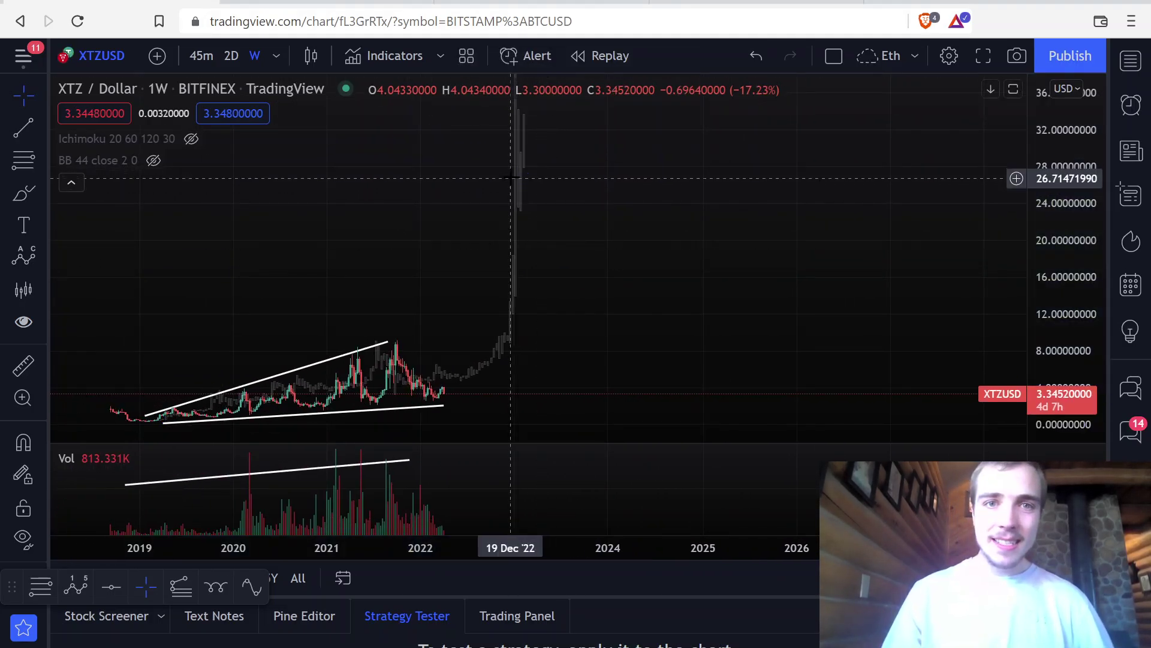
pyautogui.click(522, 185)
pyautogui.click(537, 54)
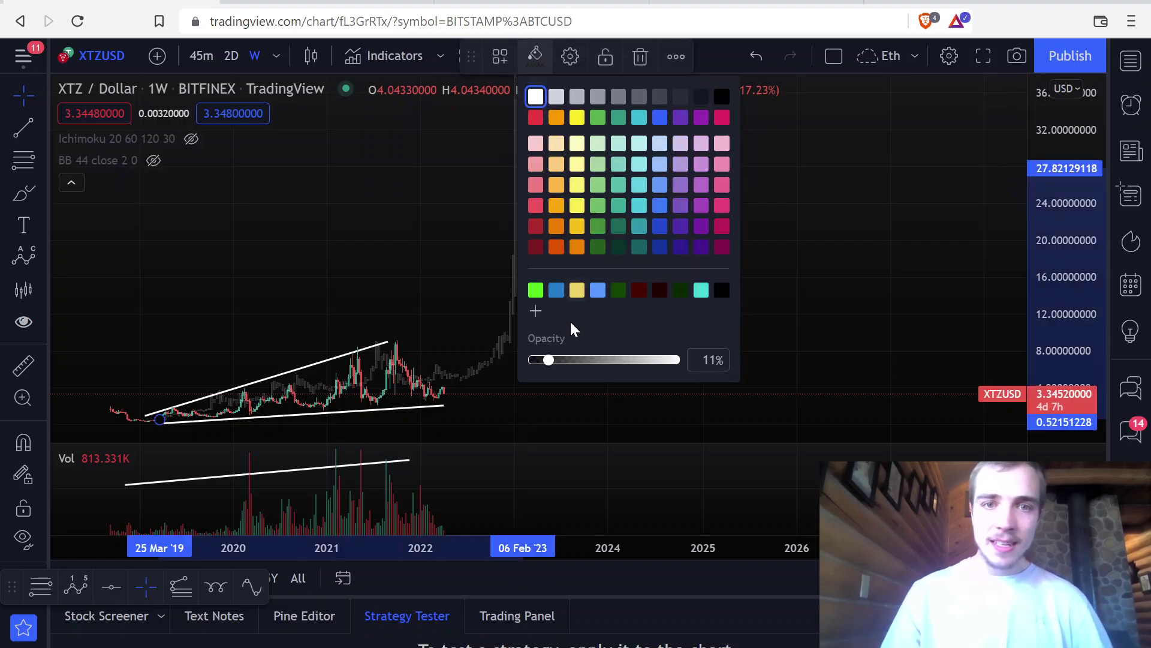
pyautogui.moveTo(549, 359); pyautogui.dragTo(601, 365)
pyautogui.click(475, 262)
pyautogui.moveTo(475, 262); pyautogui.dragTo(592, 255)
pyautogui.moveTo(1056, 186); pyautogui.dragTo(1052, 257)
pyautogui.moveTo(737, 305); pyautogui.dragTo(742, 313)
pyautogui.click(523, 264)
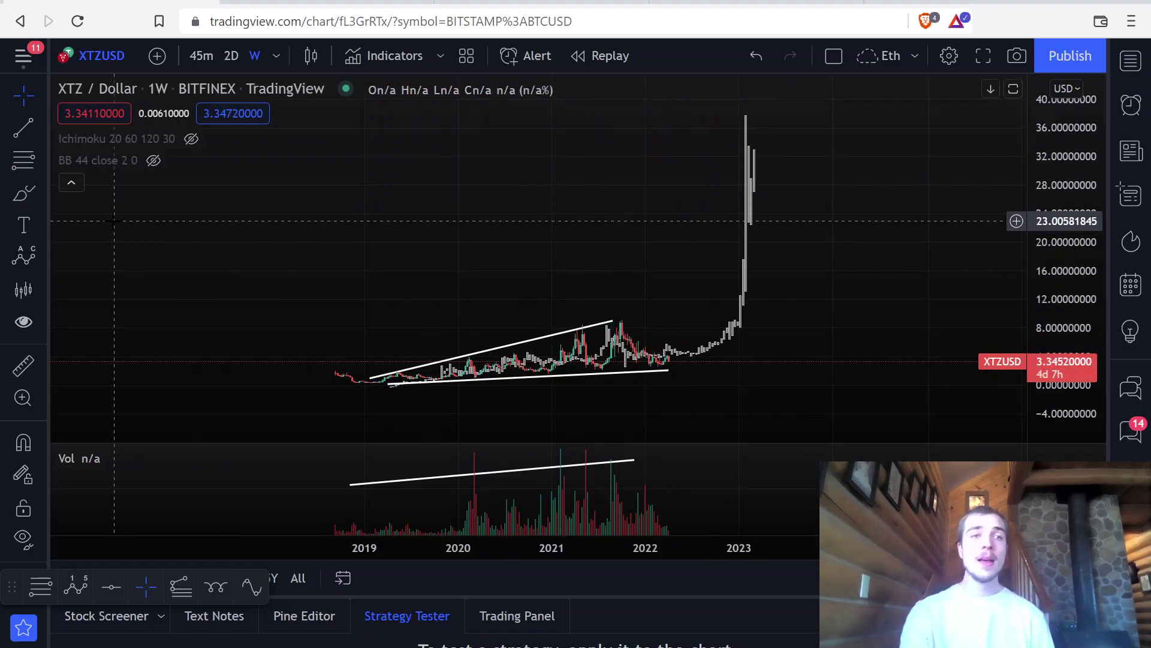
# Step: Circle the end of the XTZ wedge where candles and bars pattern overlap with the Brush, and delete the circle
pyautogui.click(17, 187)
pyautogui.moveTo(667, 325)
pyautogui.mouseDown()
pyautogui.moveTo(604, 351)
pyautogui.moveTo(710, 371)
pyautogui.moveTo(683, 331)
pyautogui.mouseUp()
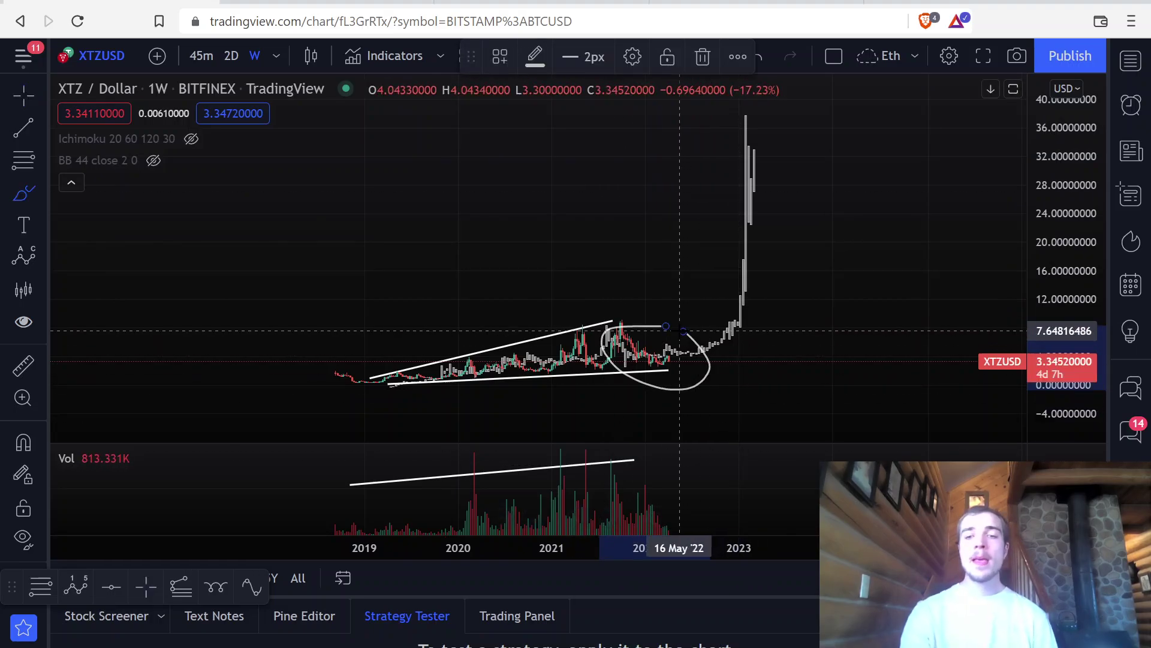
pyautogui.press('Delete')
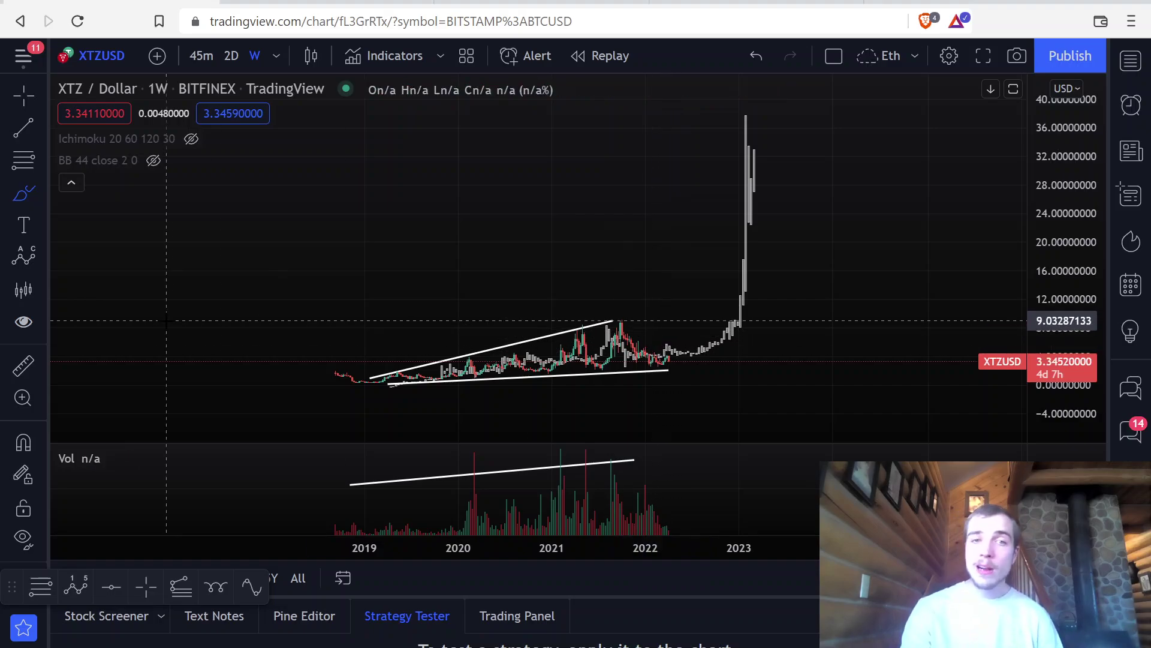
pyautogui.click(27, 99)
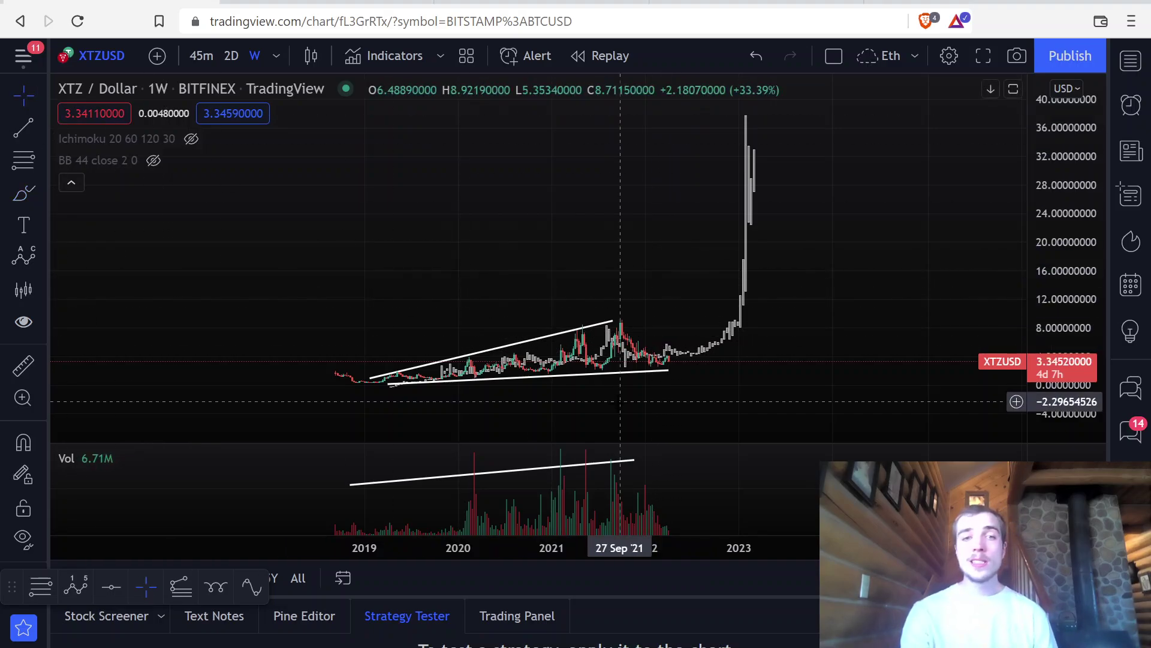
# Step: Shift the bars pattern on the XTZ chart so it runs from 10 Jun '19 to 24 Apr '23
pyautogui.click(540, 357)
pyautogui.moveTo(540, 356); pyautogui.dragTo(501, 257)
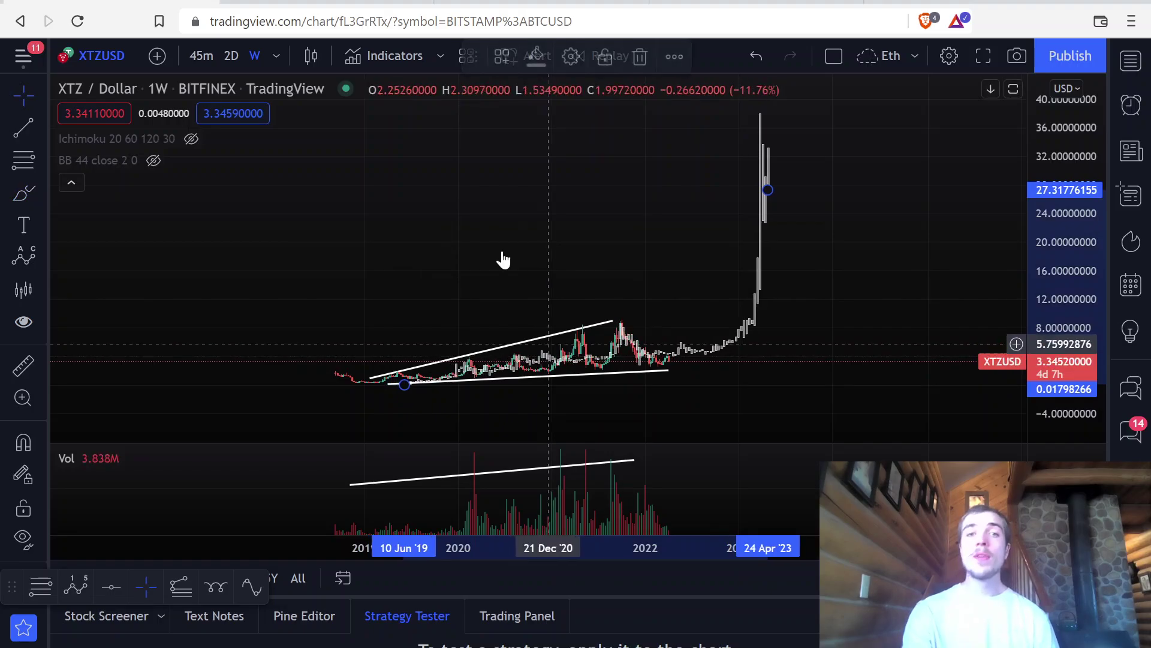
pyautogui.click(474, 218)
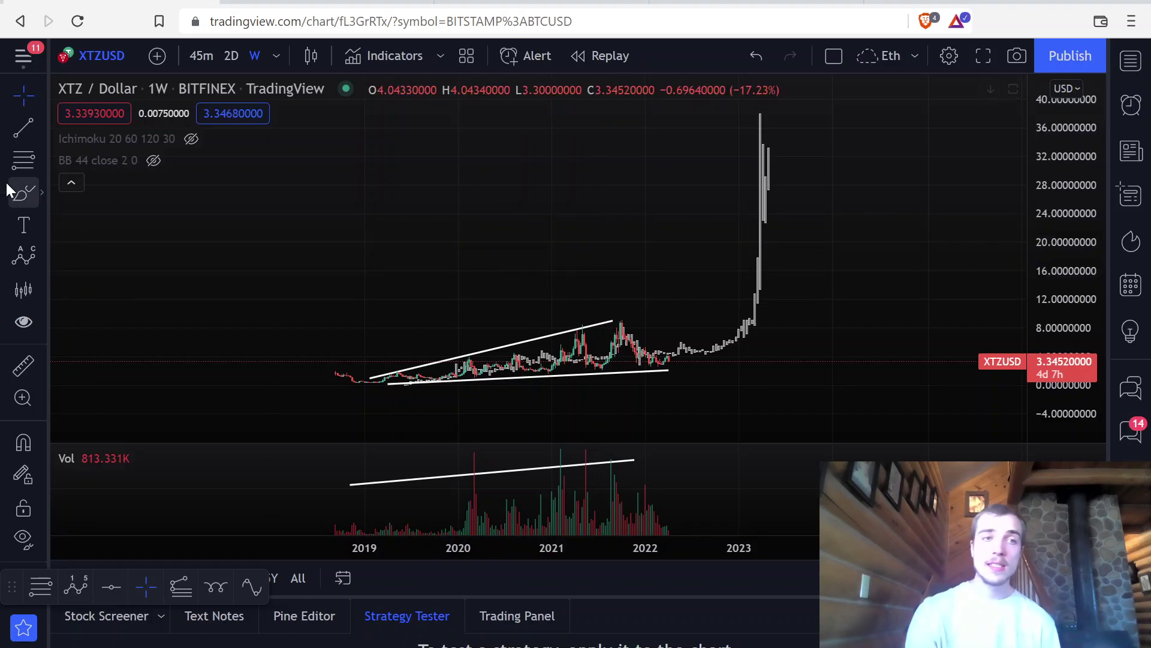
# Step: Circle the wedge's end and the projected base of the bars pattern with the Brush, and delete the circle
pyautogui.click(23, 193)
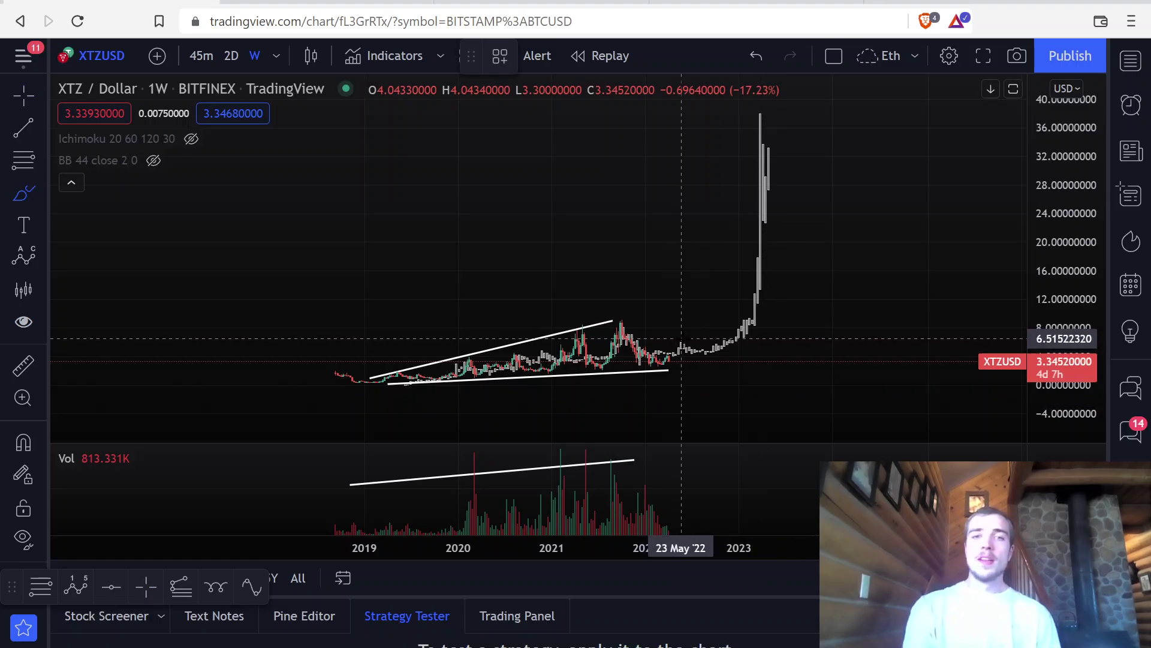
pyautogui.moveTo(658, 309)
pyautogui.mouseDown()
pyautogui.moveTo(606, 373)
pyautogui.moveTo(758, 331)
pyautogui.moveTo(654, 309)
pyautogui.mouseUp()
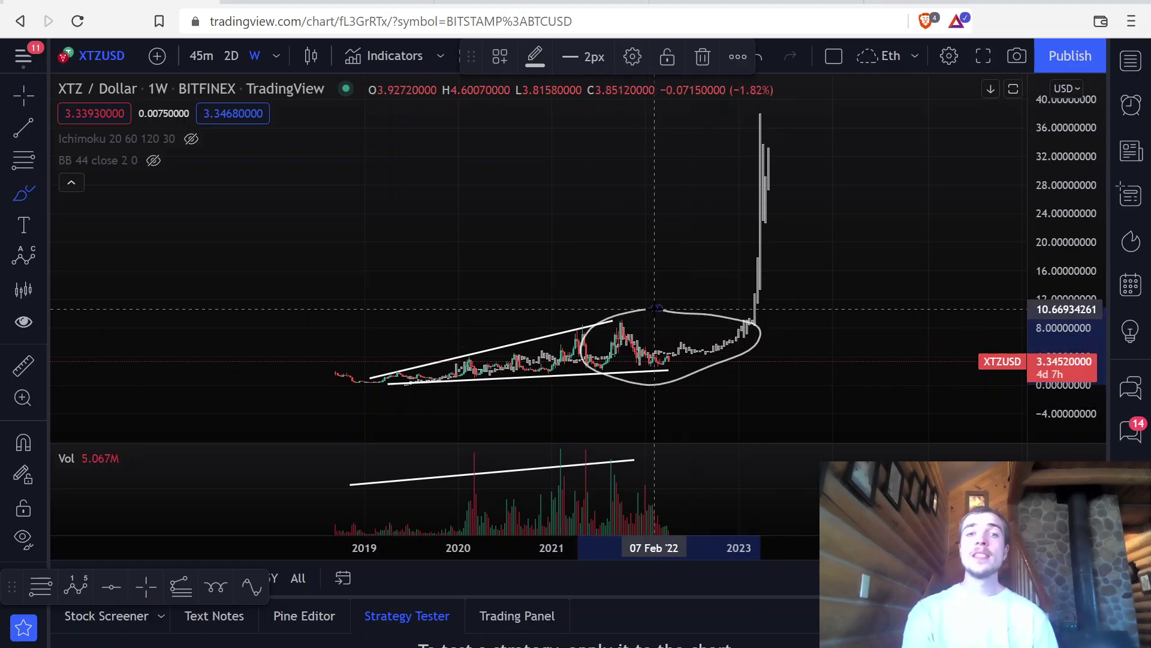
pyautogui.press('Delete')
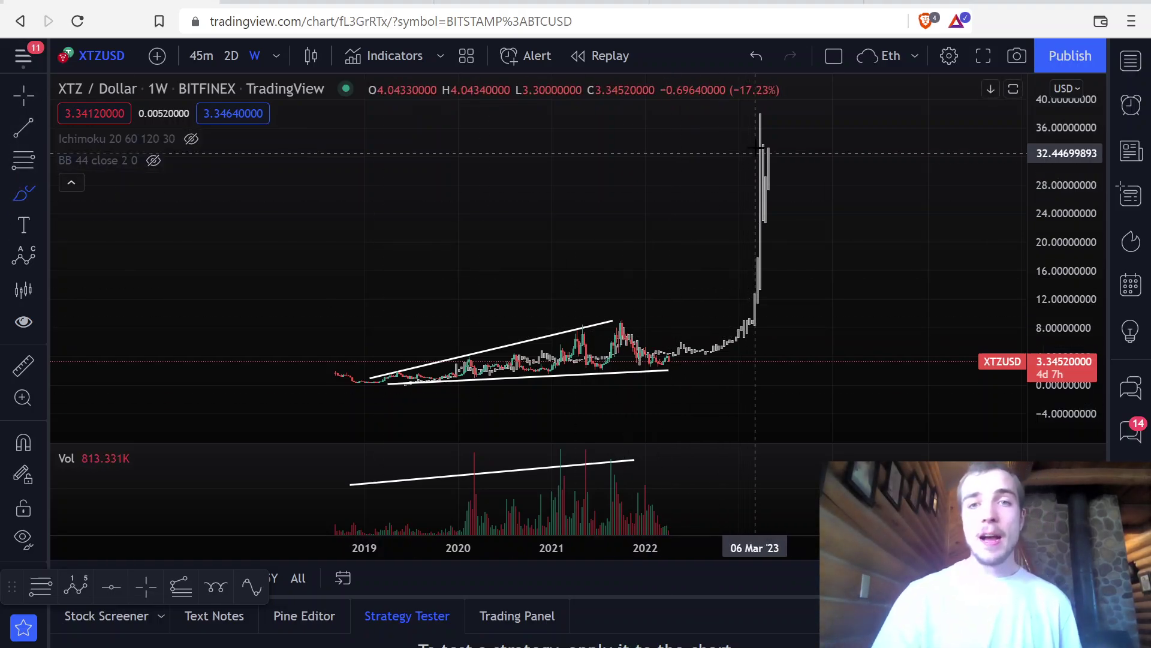
# Step: Brush circles around the bars pattern's peak, the end of the XTZ wedge and the wedge's early lows, and delete the circle at the lows
pyautogui.moveTo(772, 104)
pyautogui.mouseDown()
pyautogui.moveTo(717, 149)
pyautogui.moveTo(771, 116)
pyautogui.mouseUp()
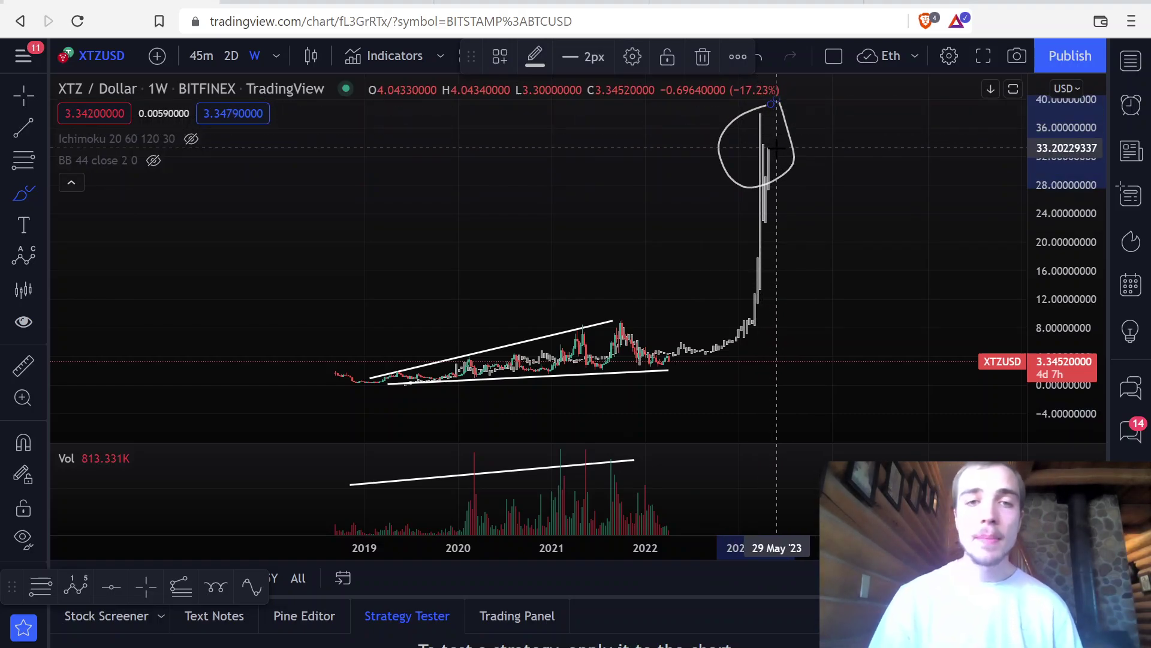
pyautogui.moveTo(646, 300)
pyautogui.mouseDown()
pyautogui.moveTo(606, 373)
pyautogui.moveTo(660, 326)
pyautogui.mouseUp()
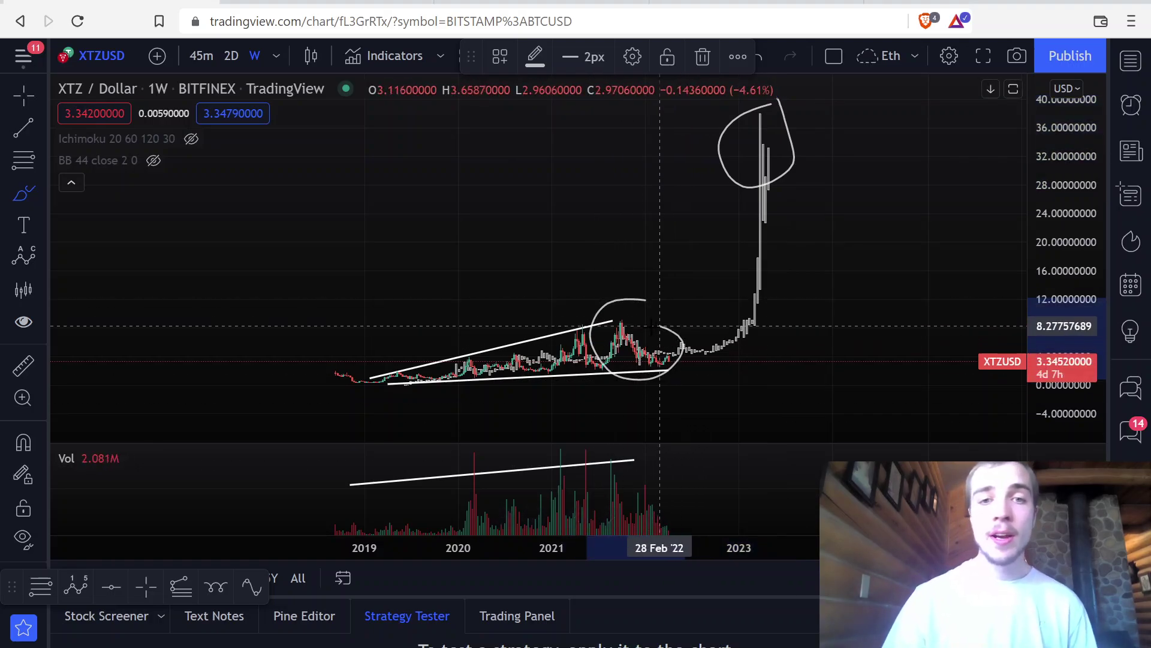
pyautogui.moveTo(450, 356)
pyautogui.mouseDown()
pyautogui.moveTo(423, 390)
pyautogui.moveTo(433, 353)
pyautogui.mouseUp()
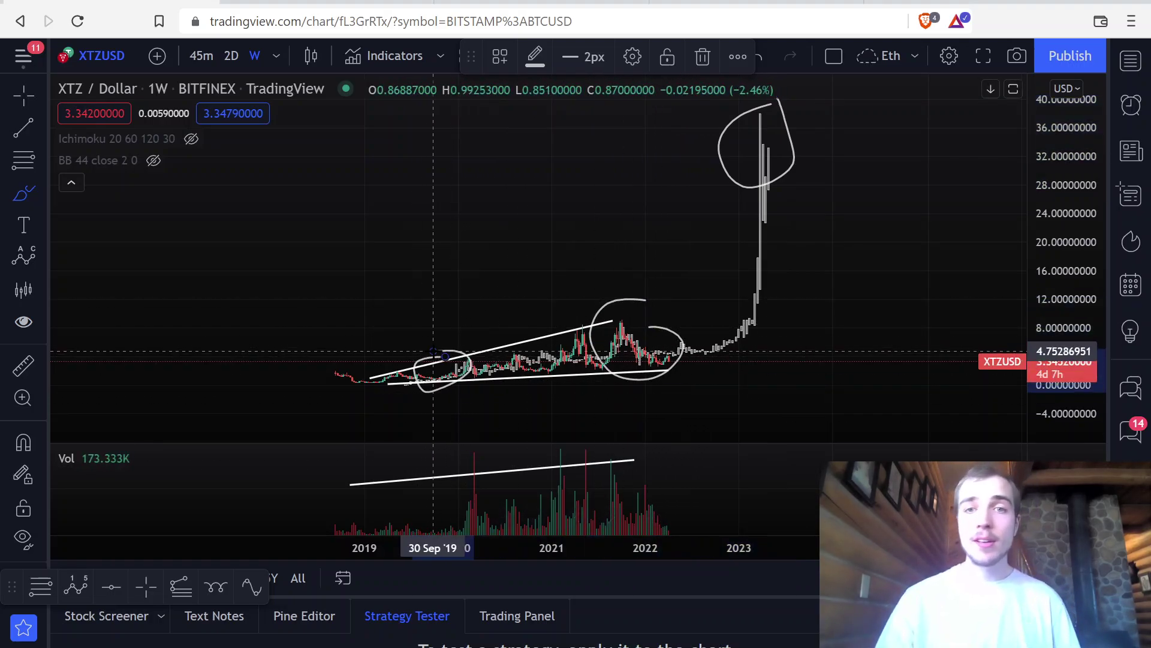
pyautogui.press('Delete')
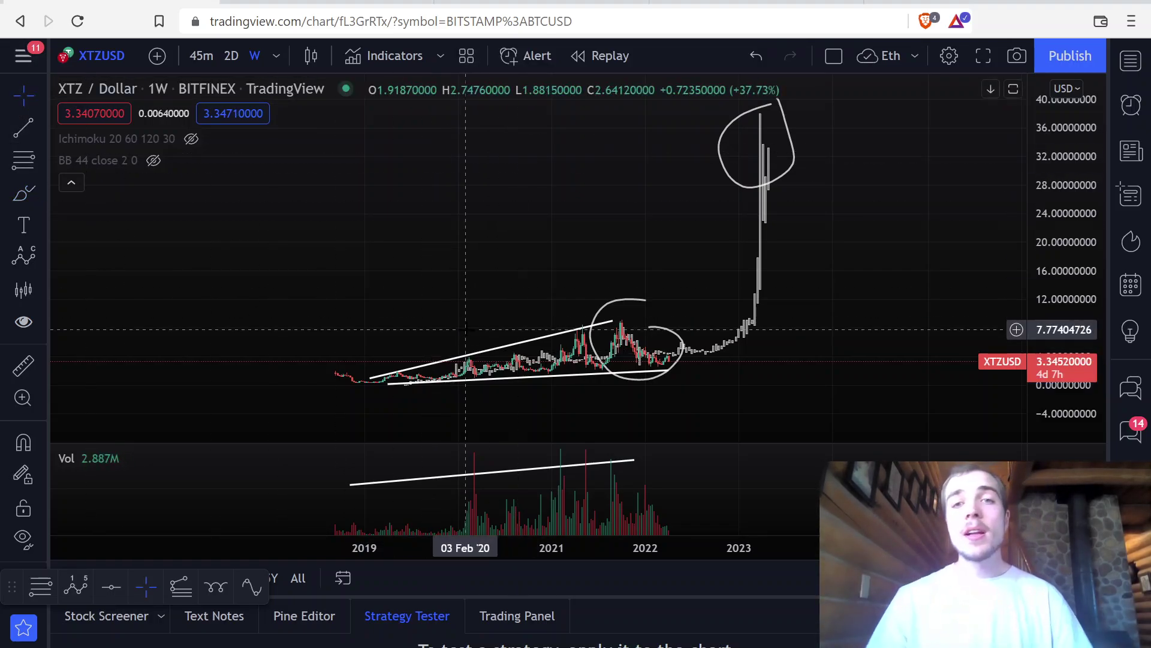
# Step: Sketch a possible decline and recovery after the bars pattern's peak with the Brush, redraw it once, and undo it
pyautogui.moveTo(458, 547); pyautogui.dragTo(816, 547)
pyautogui.moveTo(854, 187); pyautogui.dragTo(552, 267)
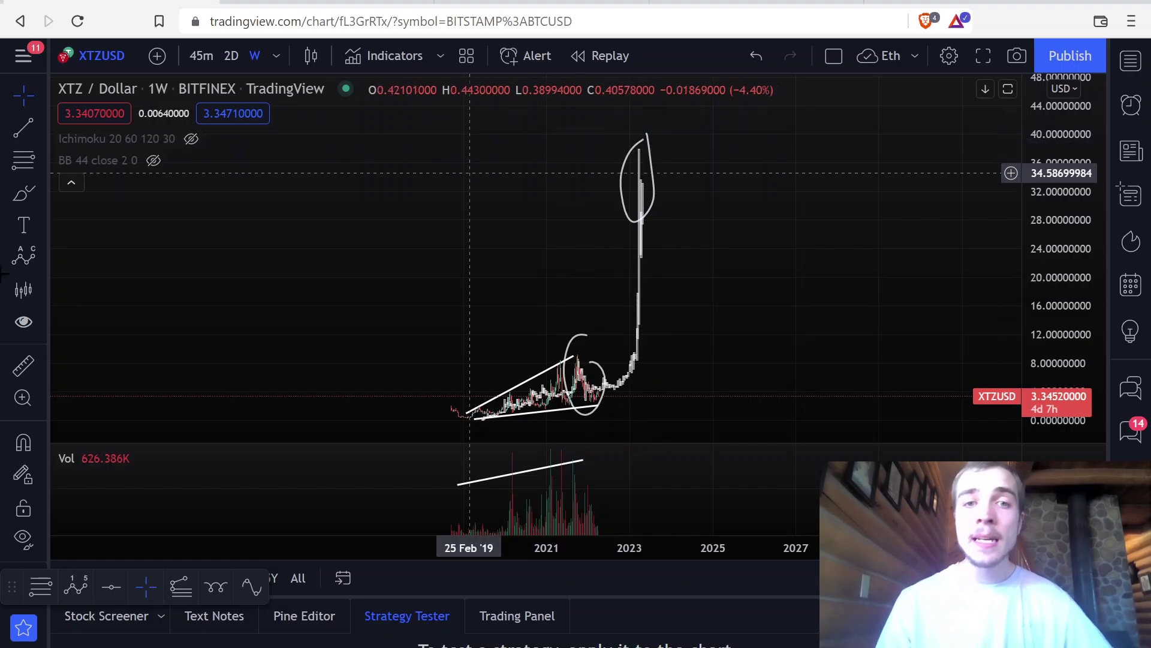
pyautogui.click(23, 193)
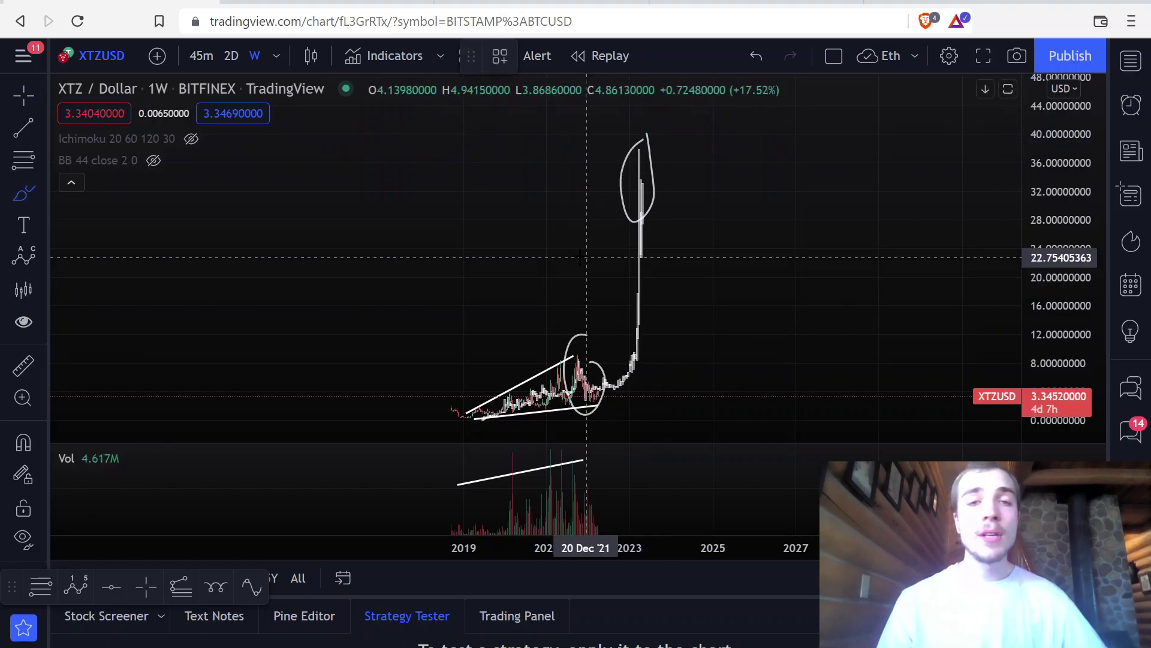
pyautogui.moveTo(643, 155)
pyautogui.mouseDown()
pyautogui.moveTo(663, 288)
pyautogui.moveTo(738, 312)
pyautogui.moveTo(884, 111)
pyautogui.mouseUp()
pyautogui.hotkey('ctrl', 'z')
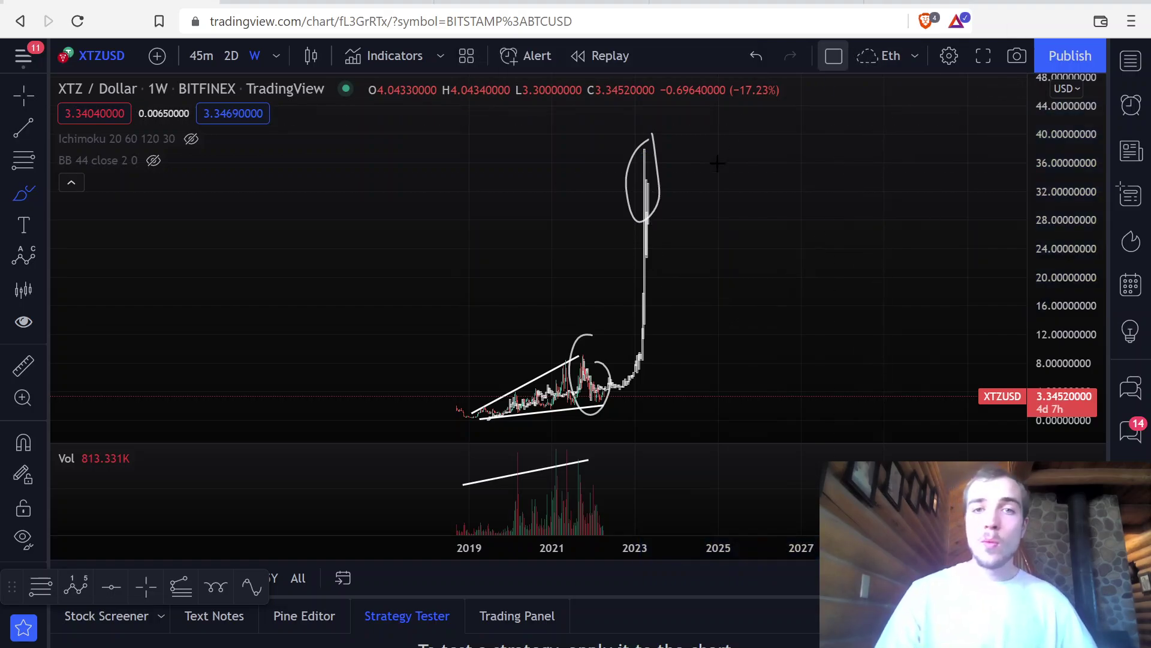
pyautogui.moveTo(649, 150)
pyautogui.mouseDown()
pyautogui.moveTo(789, 335)
pyautogui.moveTo(855, 286)
pyautogui.moveTo(924, 166)
pyautogui.mouseUp()
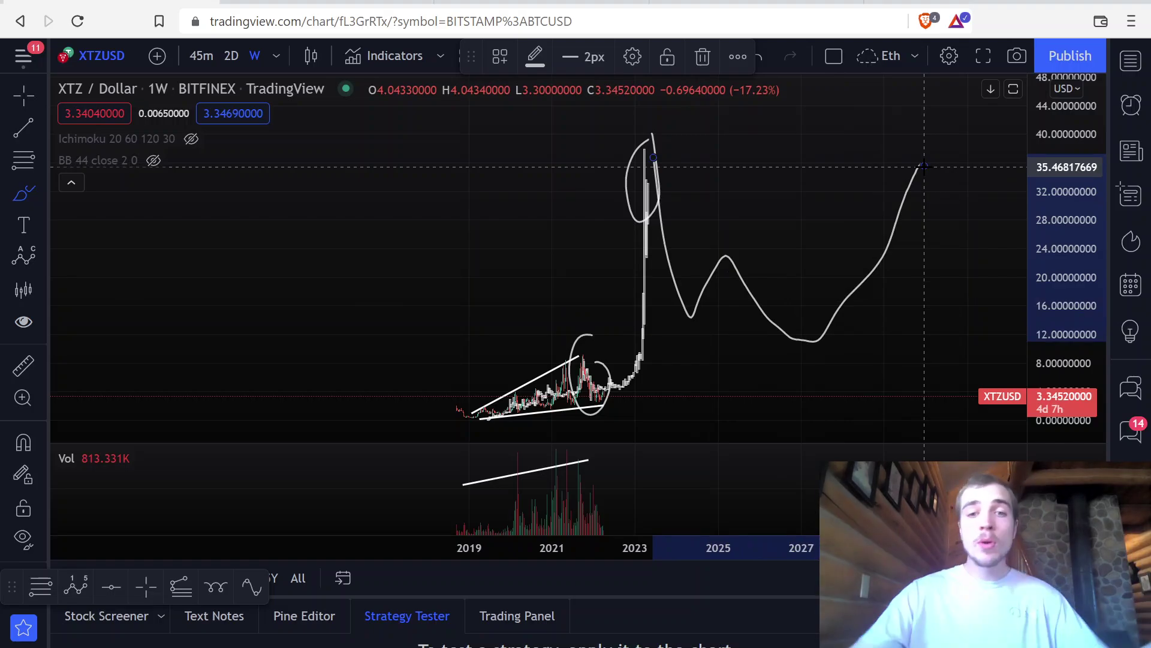
pyautogui.hotkey('ctrl', 'z')
pyautogui.click(30, 98)
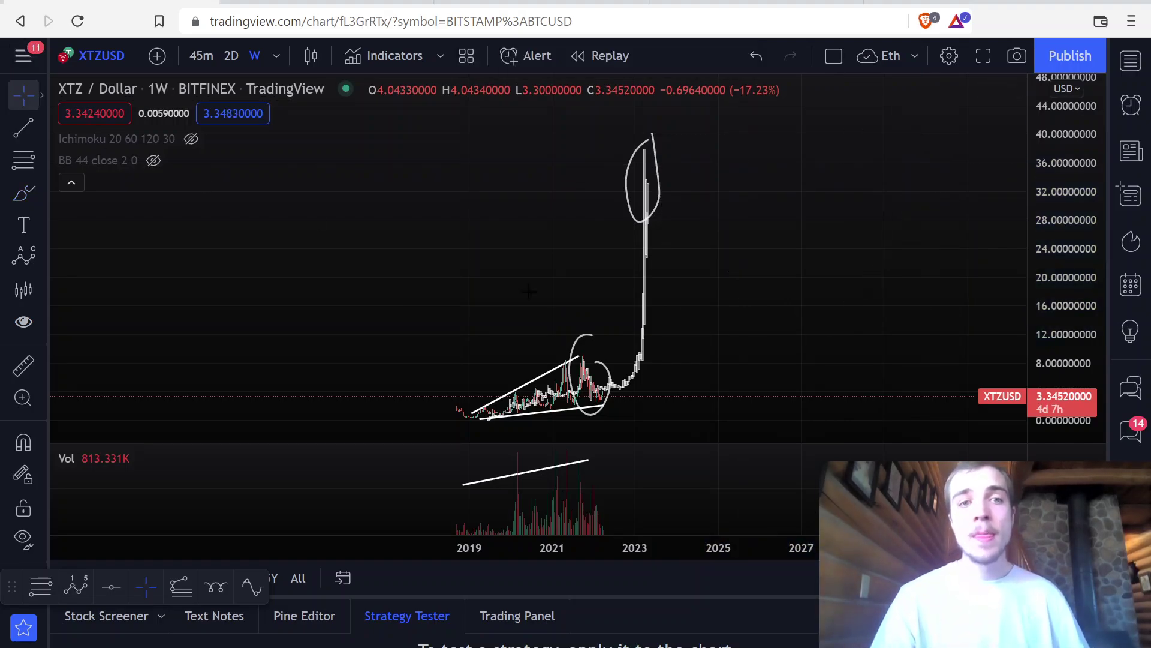
# Step: Switch the chart from XTZUSD to Bitstamp's BTCUSD
pyautogui.moveTo(625, 316); pyautogui.dragTo(892, 325)
pyautogui.moveTo(779, 544); pyautogui.dragTo(444, 544)
pyautogui.click(94, 48)
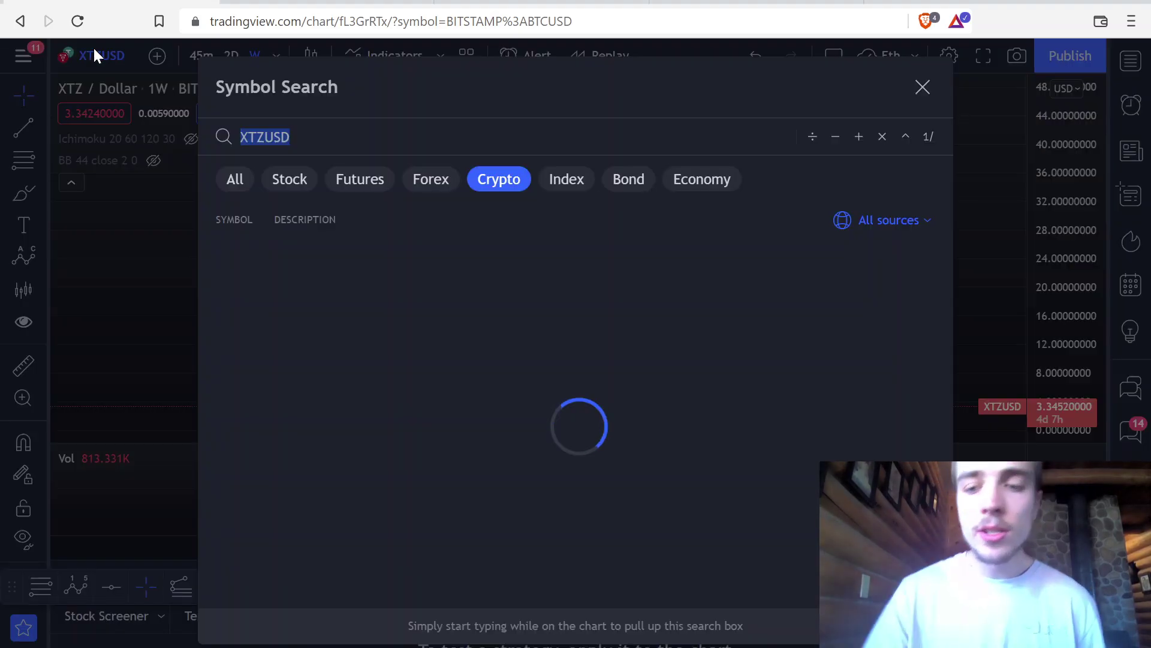
pyautogui.press('BackSpace')
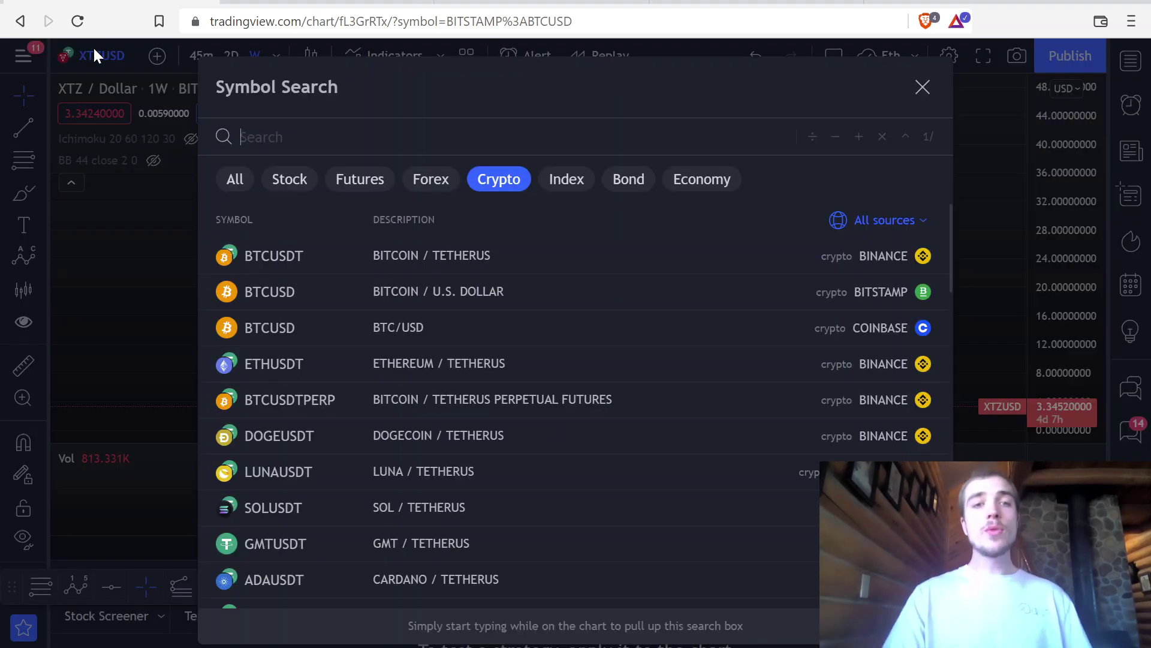
pyautogui.click(525, 292)
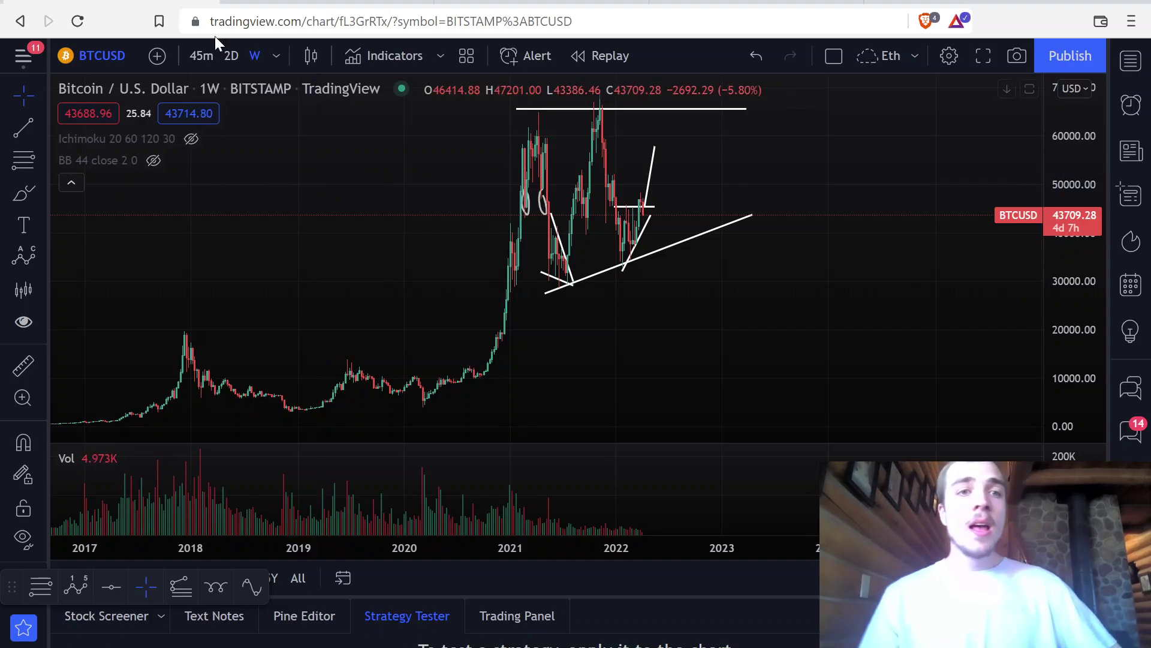
# Step: Set the Bitcoin chart's interval to 12 hours
pyautogui.click(231, 55)
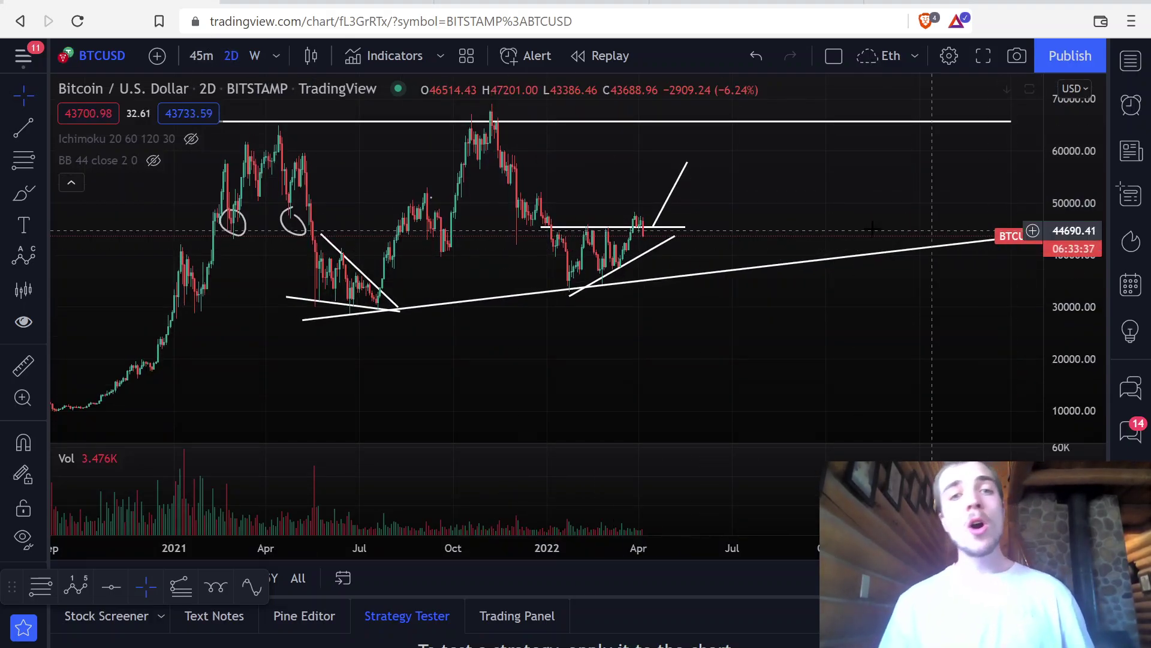
pyautogui.click(275, 56)
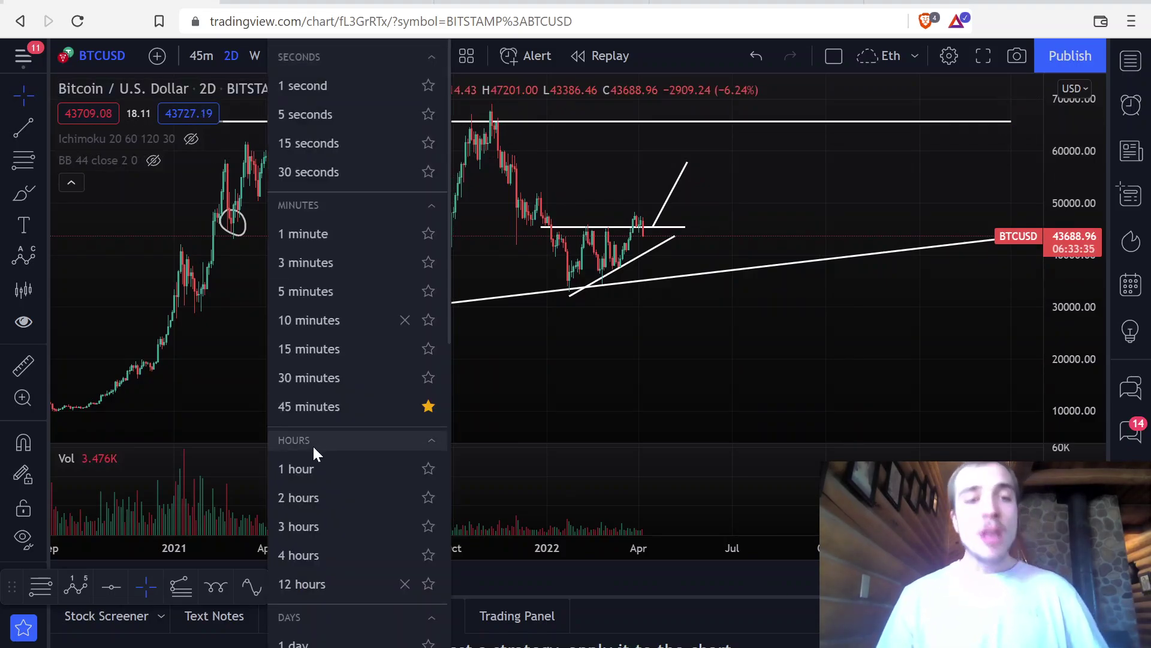
pyautogui.scroll(-3, 315, 474)
pyautogui.click(308, 391)
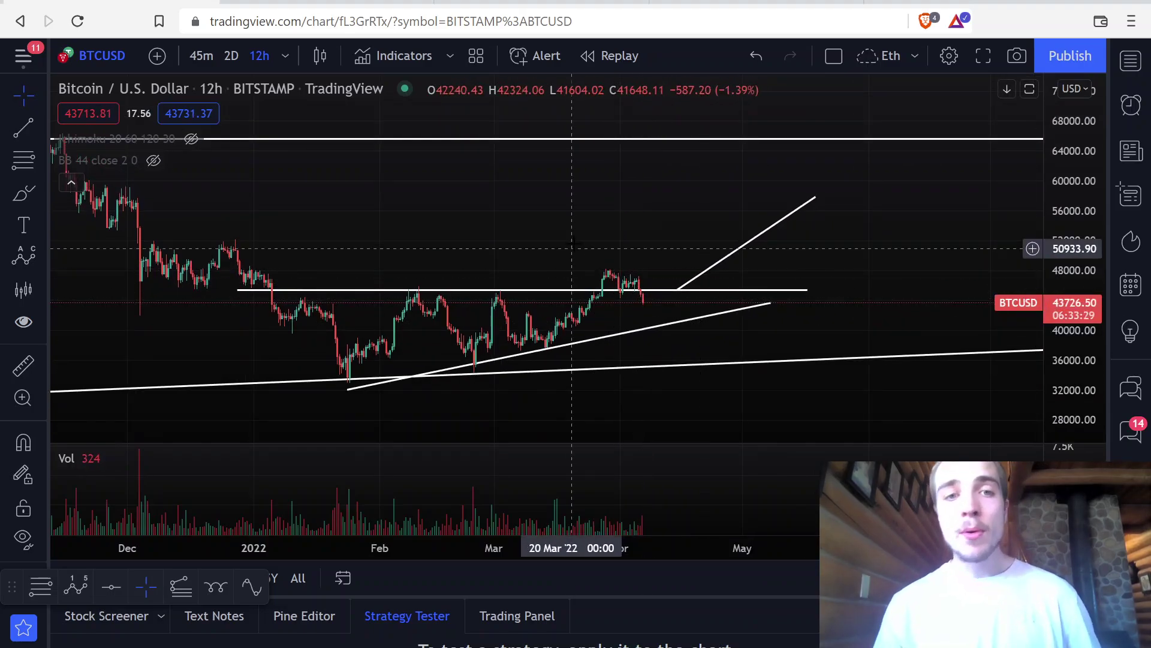
# Step: Draw a horizontal trend line at about 43,586 on the Bitcoin chart, from 31 Dec '21 to mid-May '22
pyautogui.hscroll(-3, 620, 236)
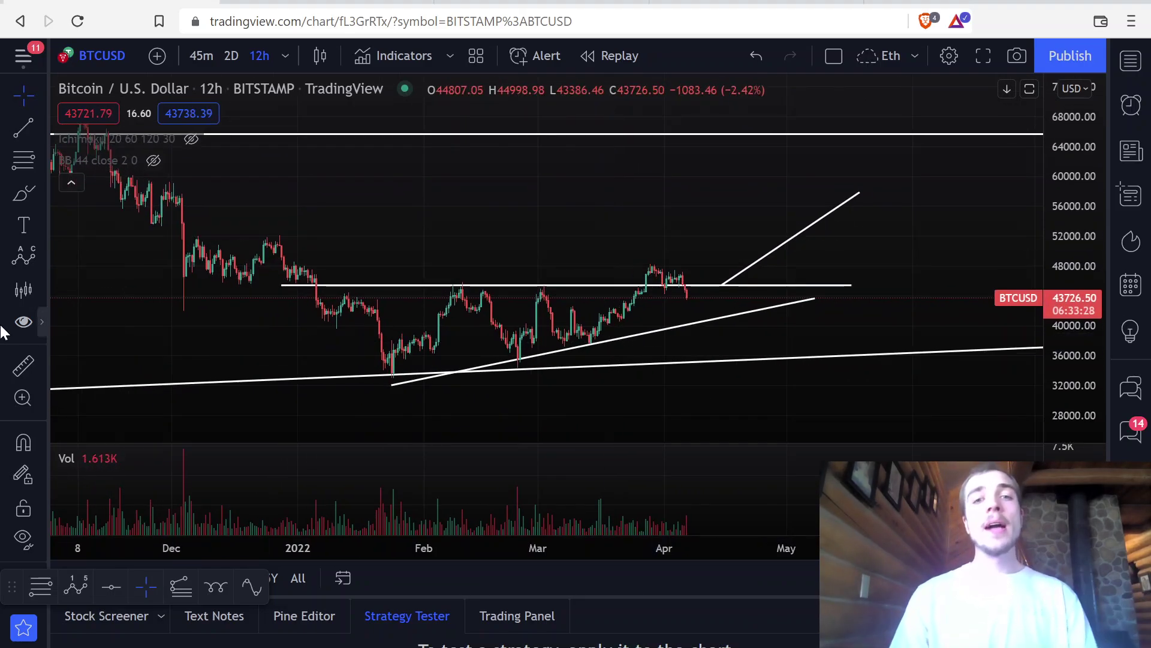
pyautogui.click(24, 128)
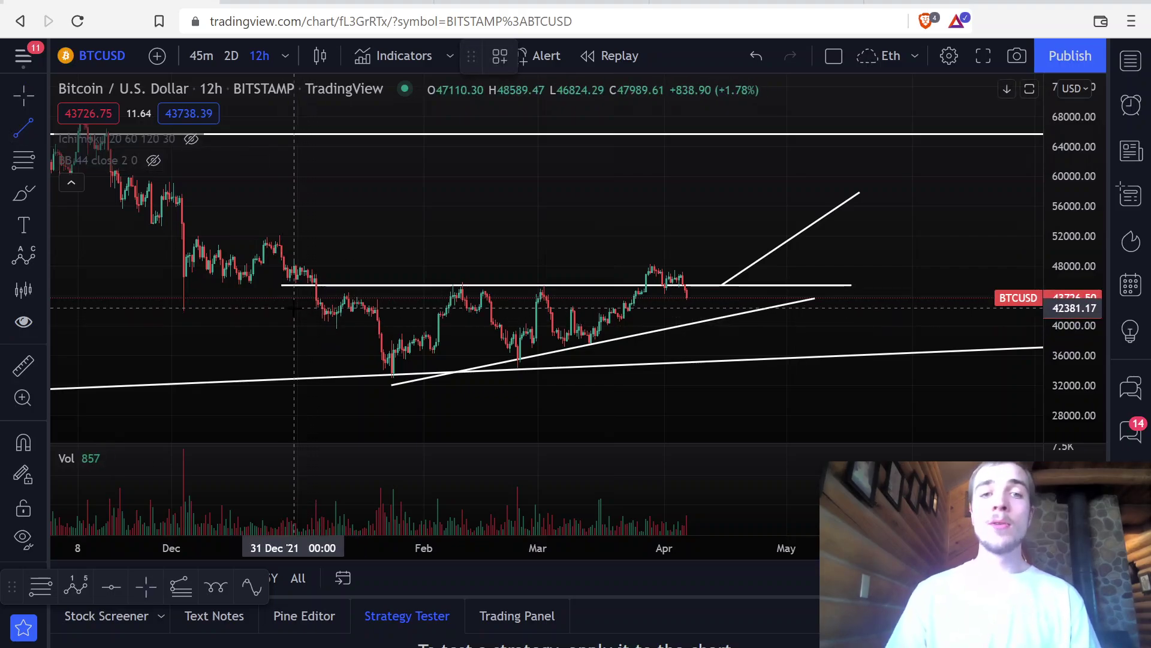
pyautogui.click(295, 298)
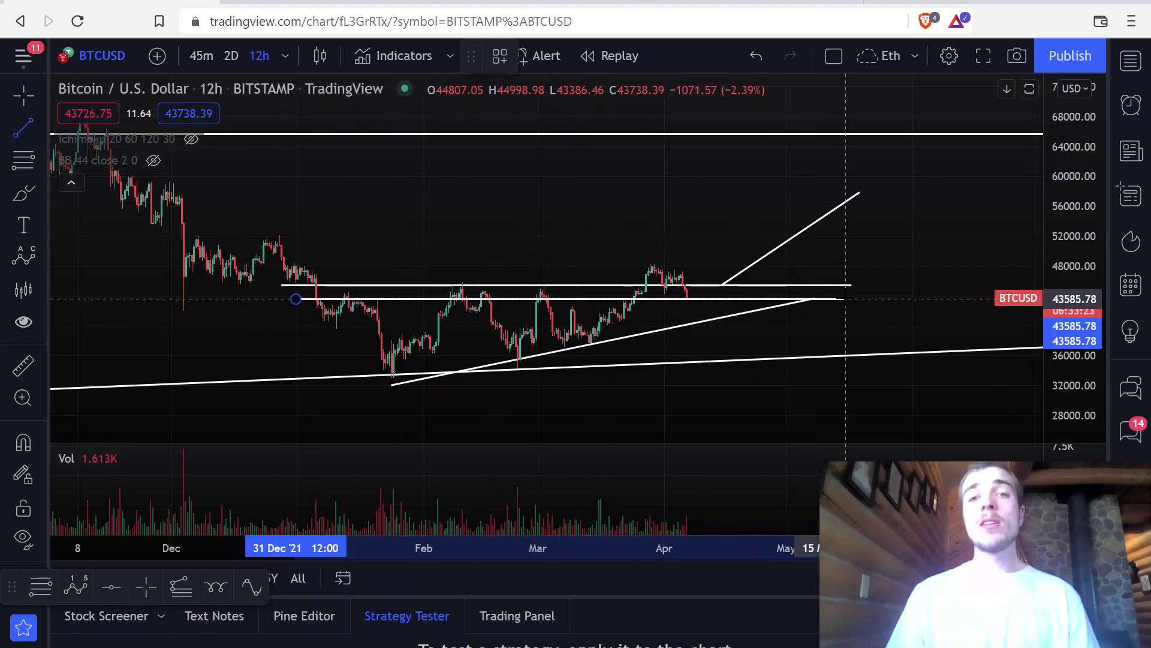
pyautogui.click(845, 299)
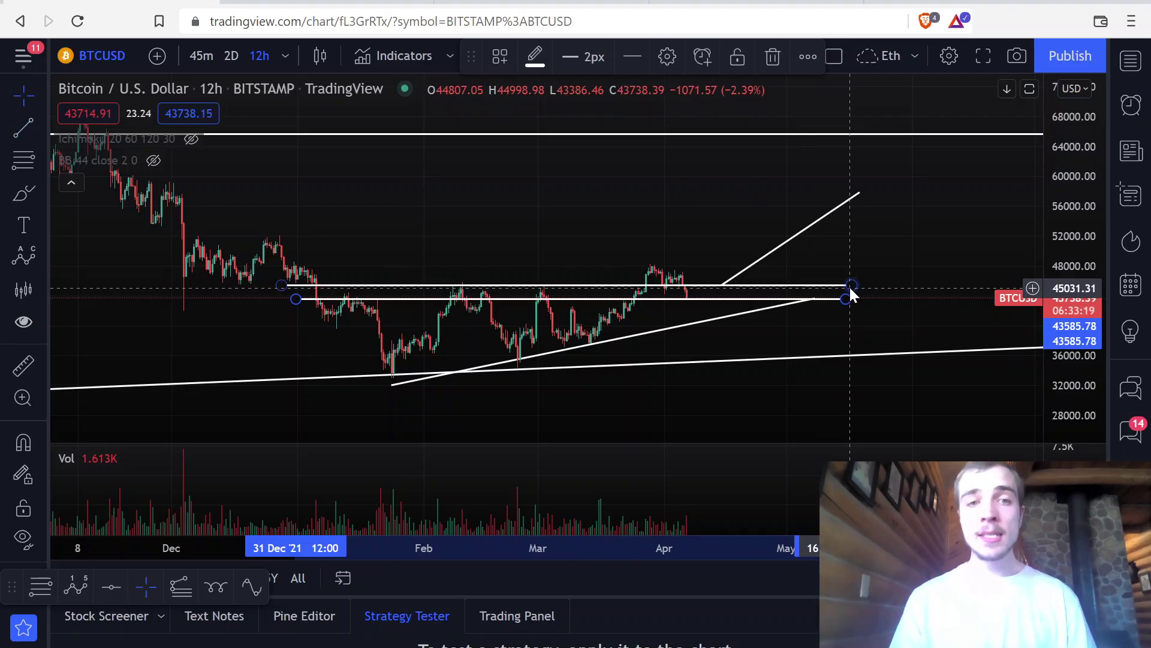
pyautogui.click(450, 302)
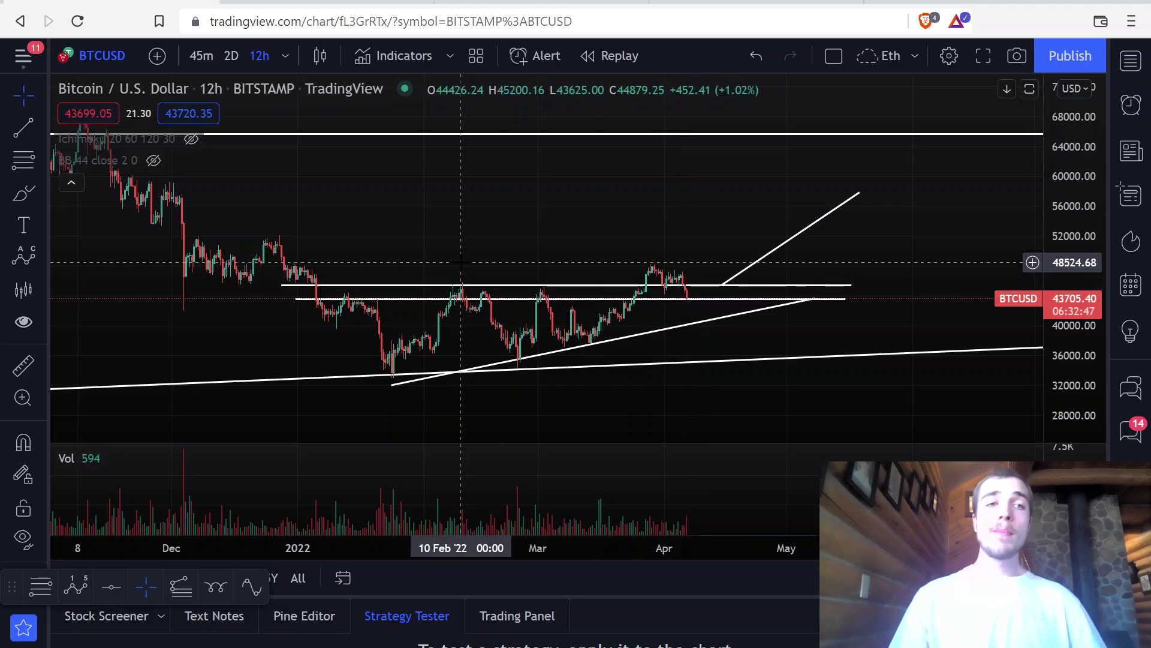
# Step: Return the Bitcoin chart to the 2D interval and lower the long horizontal resistance line across the 2021 highs to about 60,448
pyautogui.moveTo(218, 558); pyautogui.dragTo(624, 558)
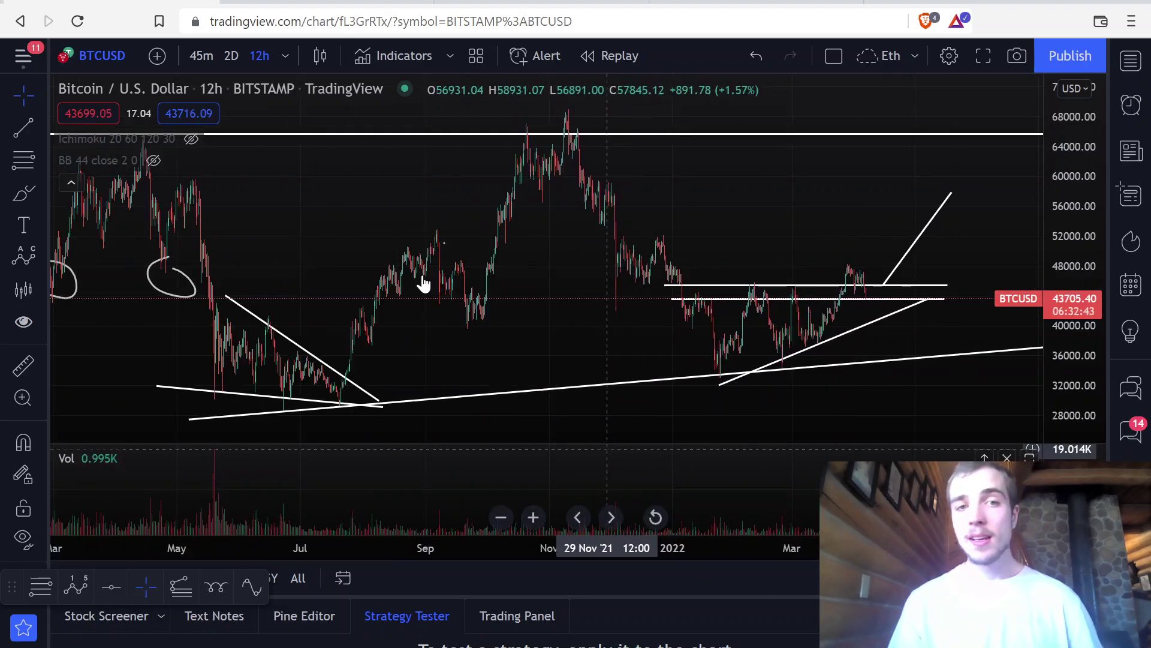
pyautogui.hscroll(3, 780, 239)
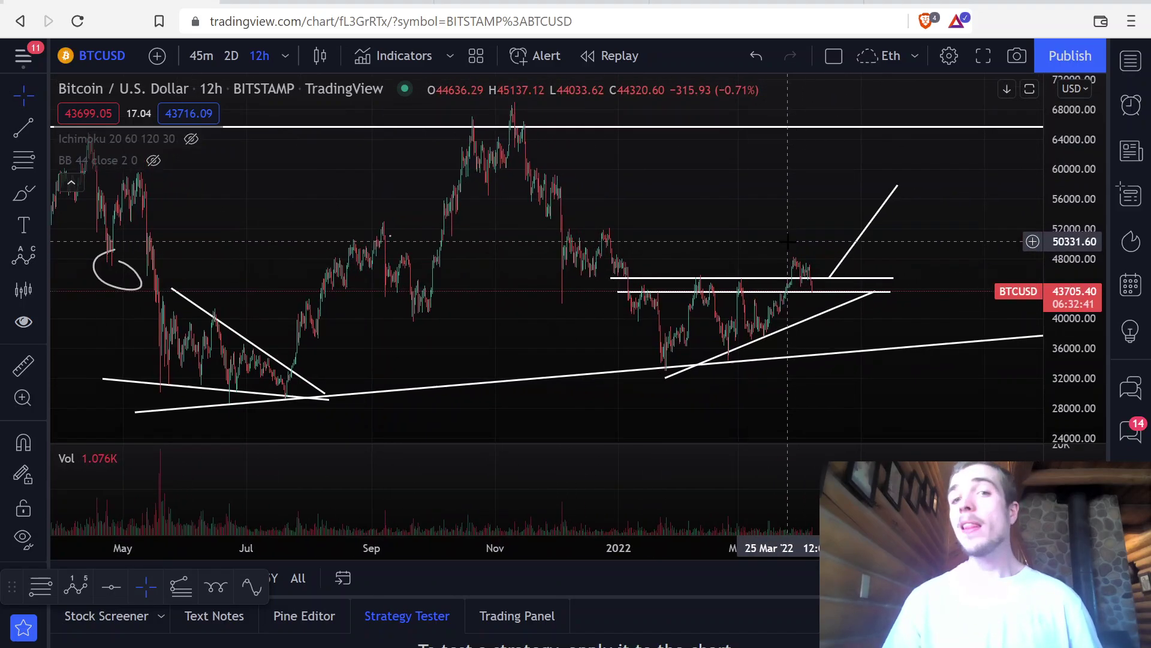
pyautogui.hscroll(2, 750, 246)
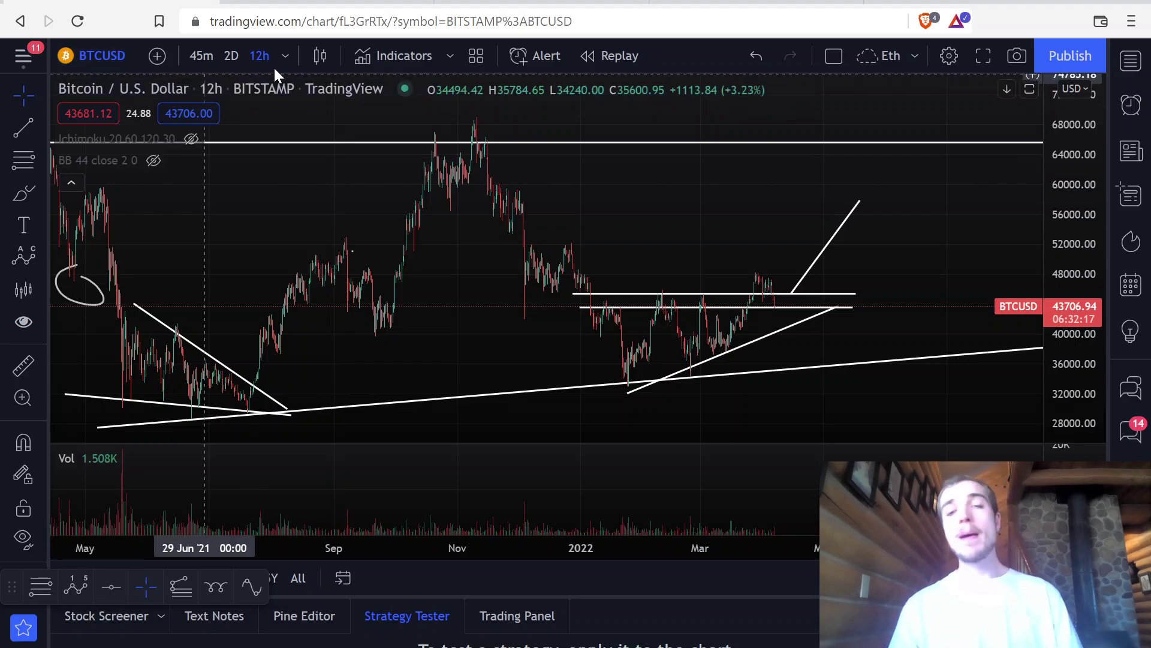
pyautogui.click(233, 59)
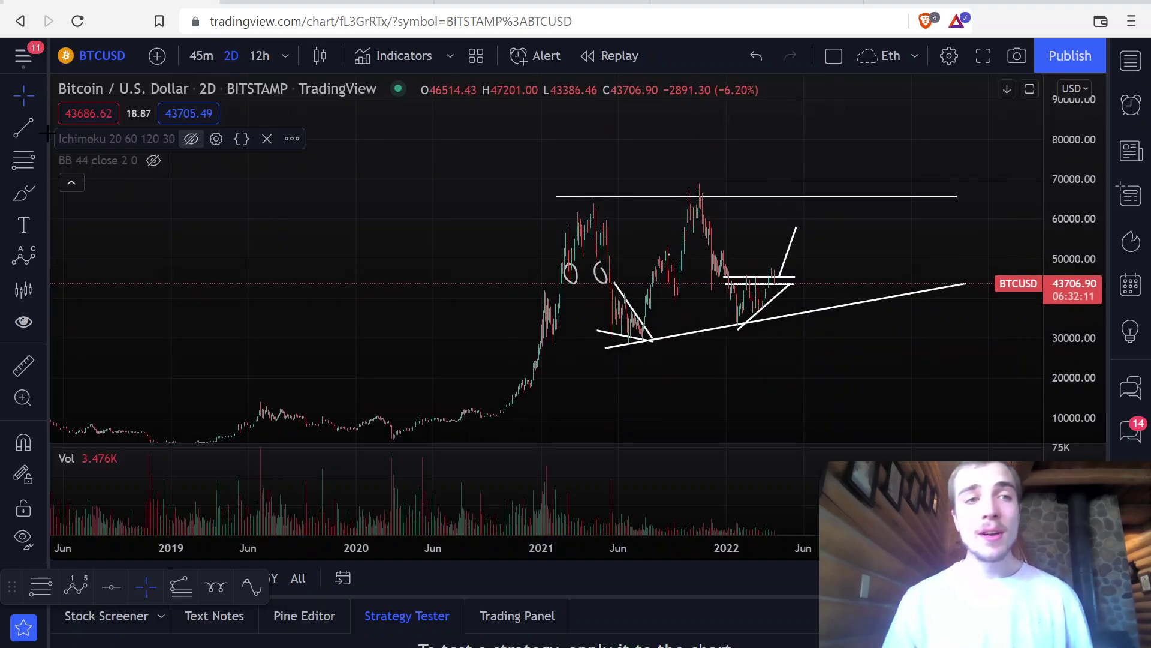
pyautogui.moveTo(355, 201); pyautogui.dragTo(329, 171)
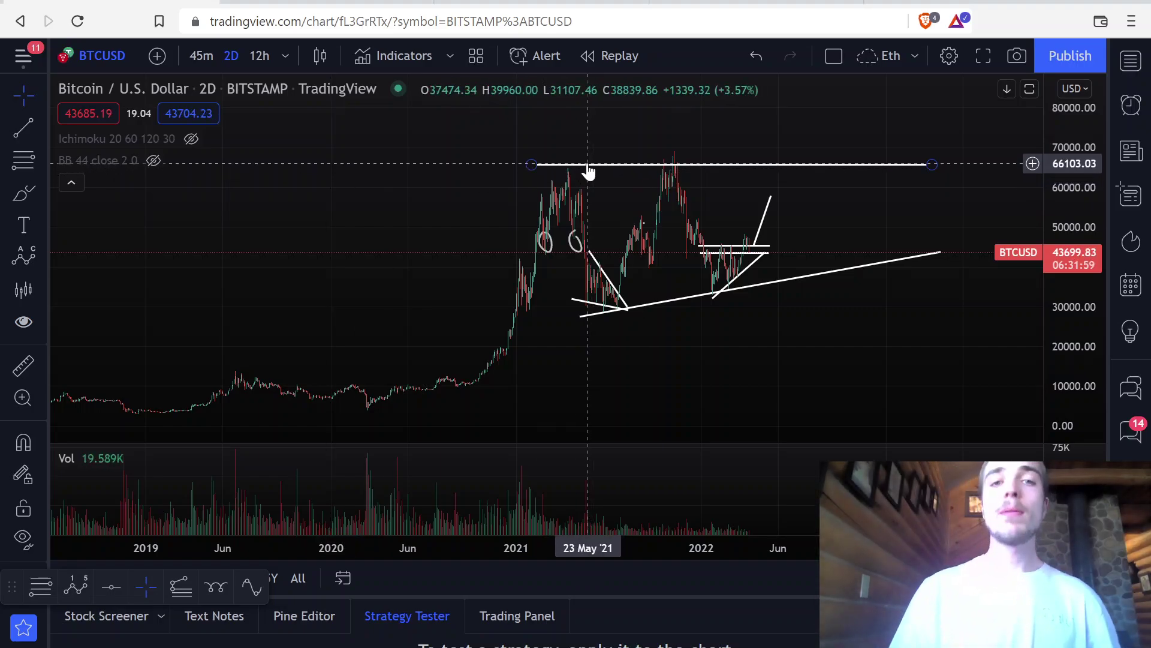
pyautogui.moveTo(588, 172); pyautogui.dragTo(590, 190)
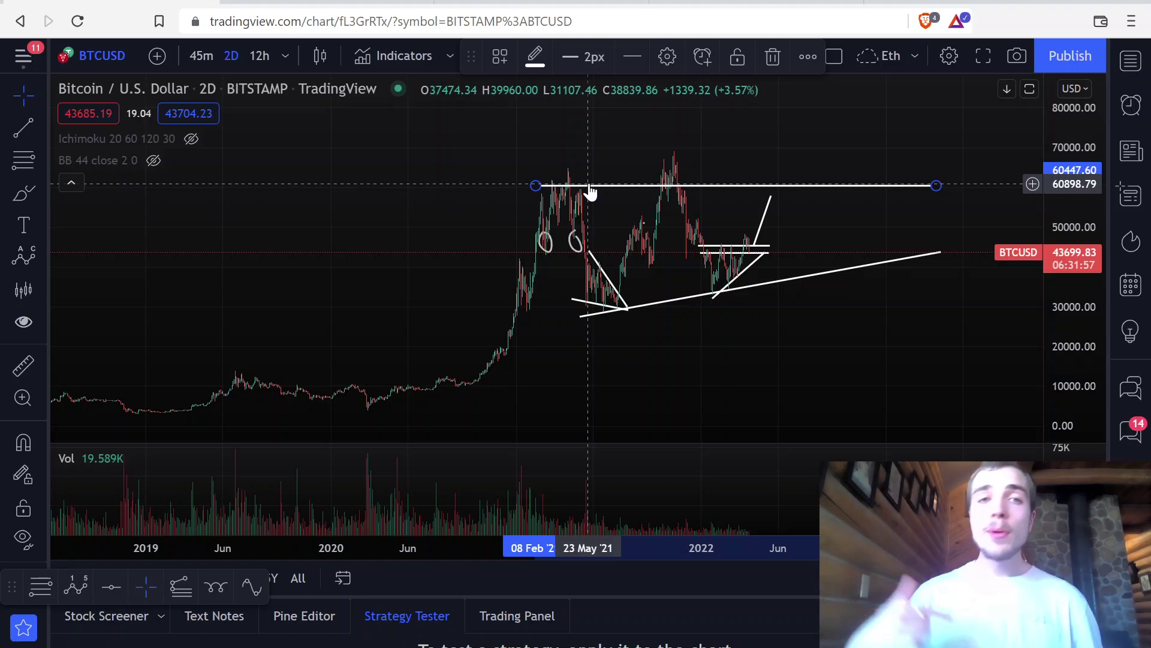